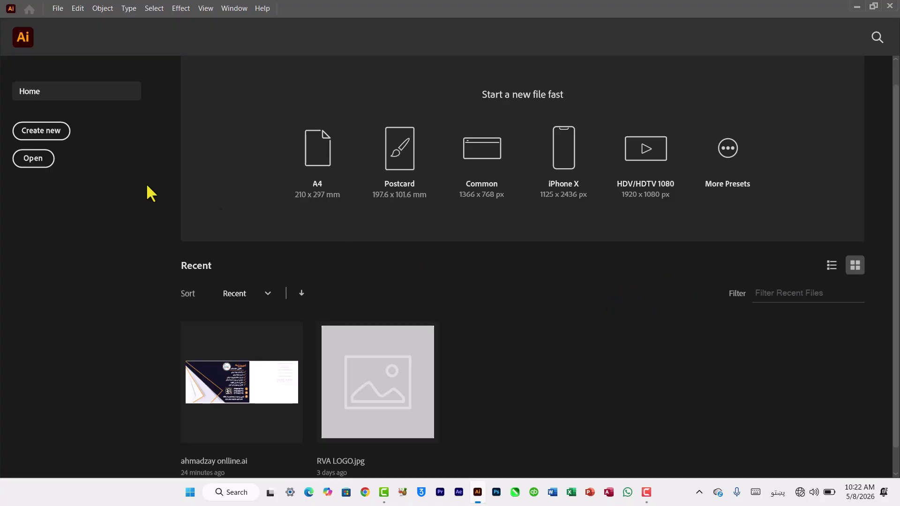
# - Create a new 500 x 500 pt document in RGB color mode with one artboard
pyautogui.click(38, 135)
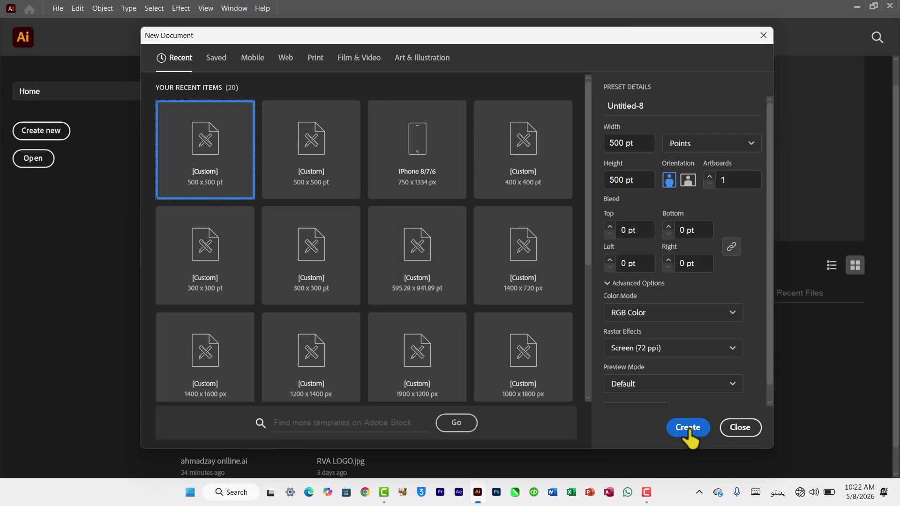
pyautogui.click(702, 429)
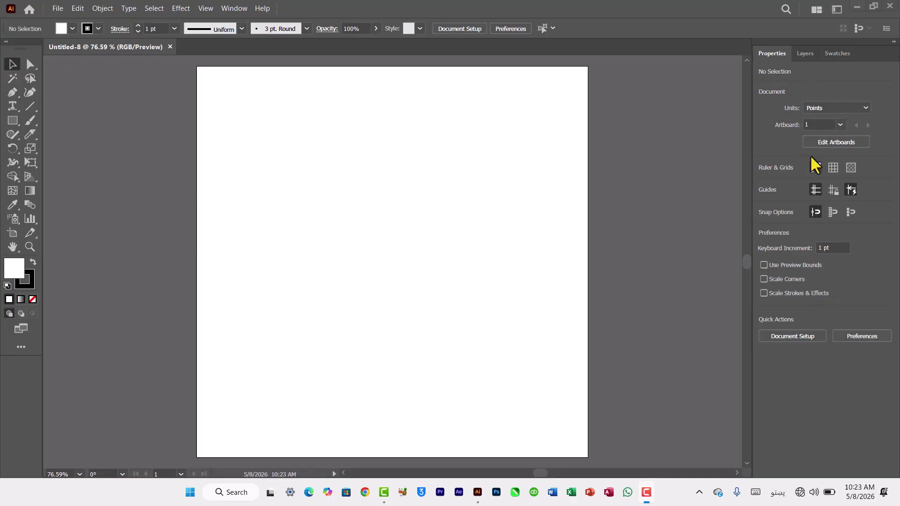
# - Look through the Layers and Swatches panels and return to the Properties panel
pyautogui.click(807, 56)
pyautogui.click(837, 55)
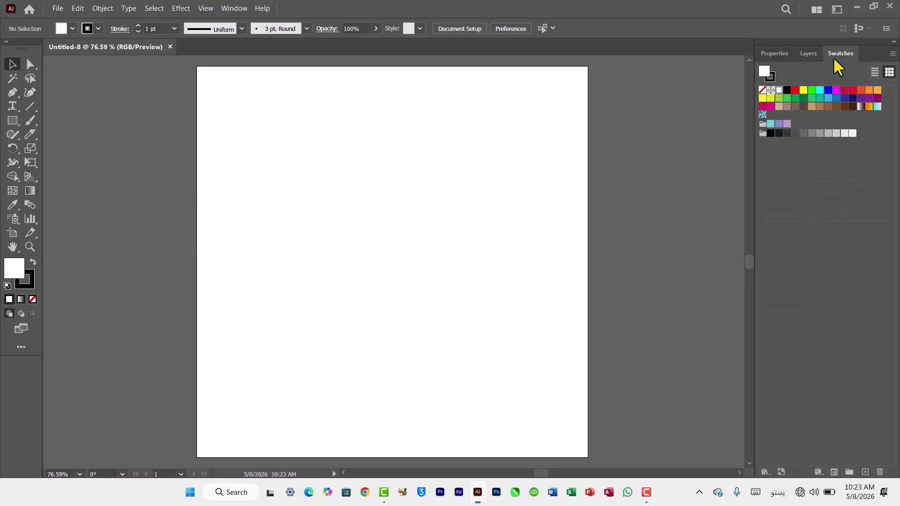
pyautogui.click(776, 55)
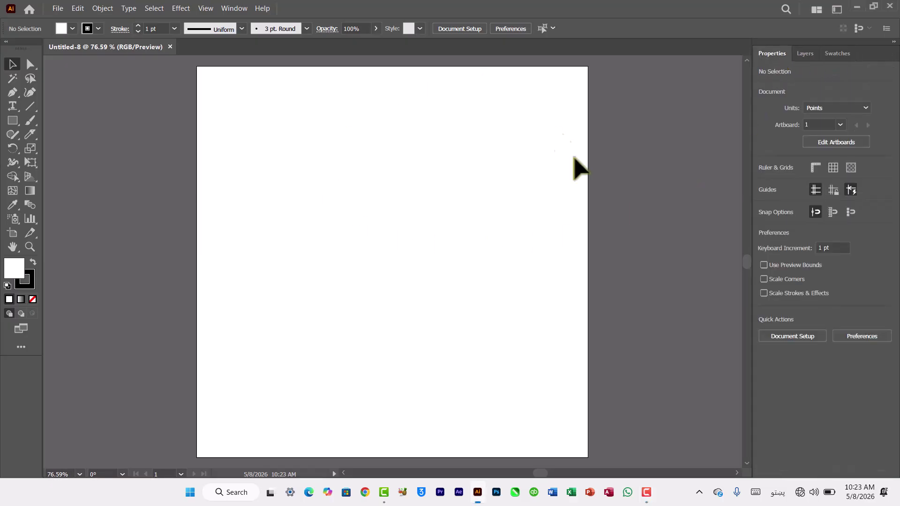
# - Switch to the Automation workspace and return to the Essentials workspace
pyautogui.click(228, 11)
pyautogui.moveTo(275, 62)
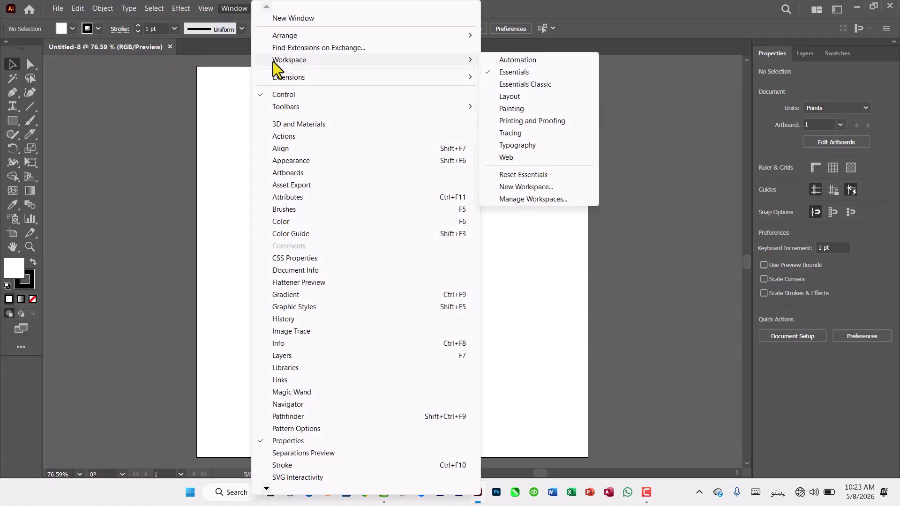
pyautogui.click(548, 65)
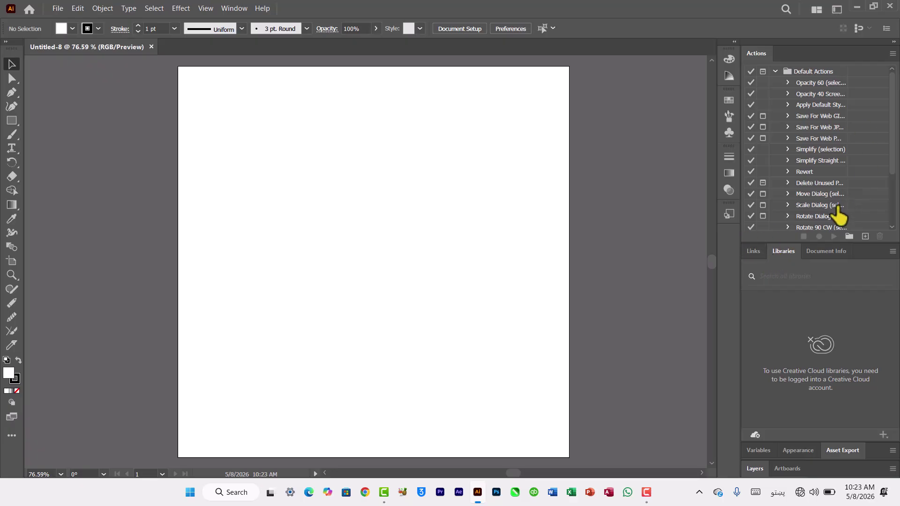
pyautogui.click(236, 8)
pyautogui.moveTo(287, 61)
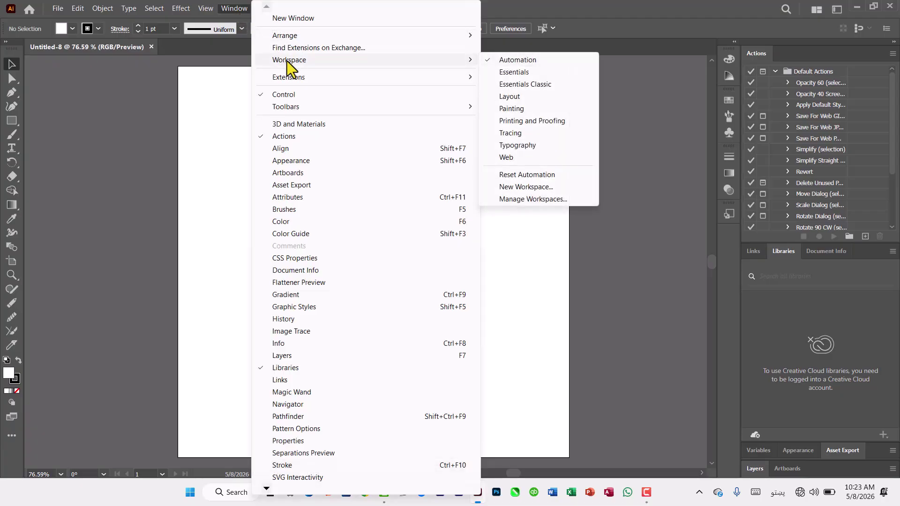
pyautogui.click(520, 73)
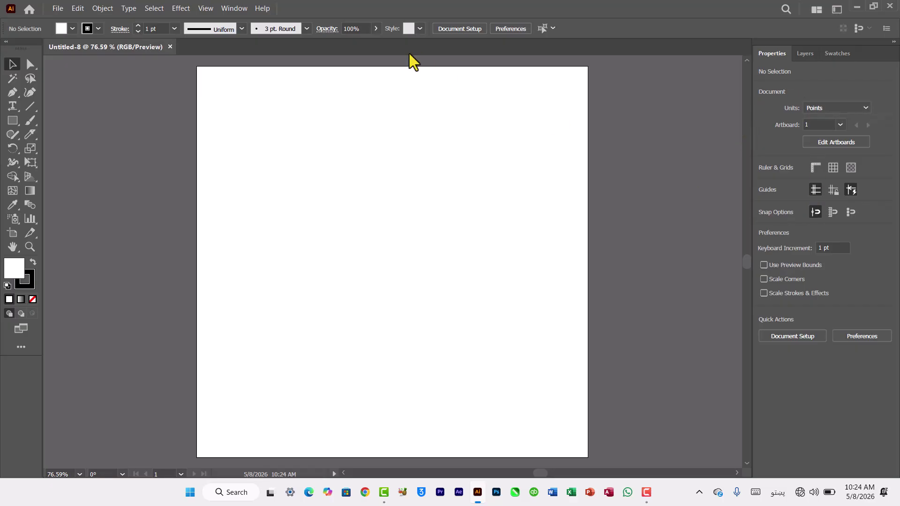
# - Switch to the Essentials Classic workspace
pyautogui.click(228, 8)
pyautogui.moveTo(283, 63)
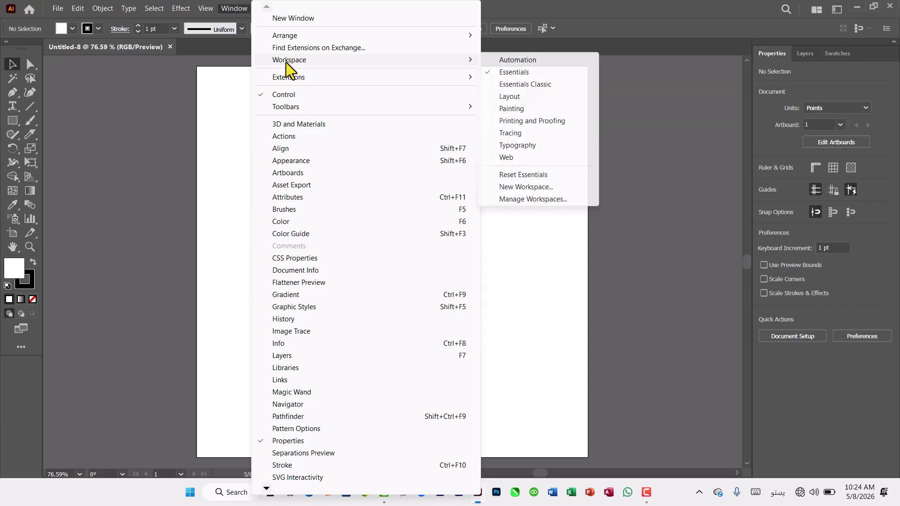
pyautogui.click(509, 88)
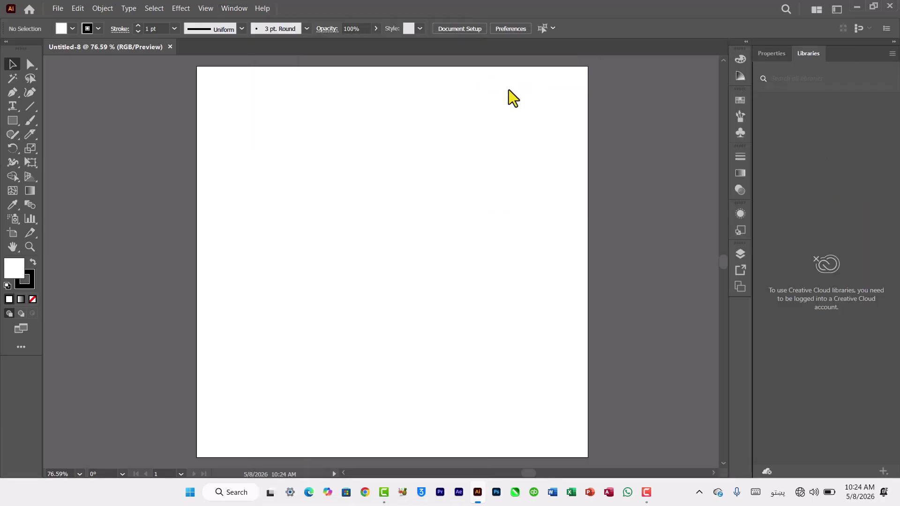
# - Examine the Color, Color Guide, Properties and Libraries panels of the Essentials Classic workspace
pyautogui.click(739, 60)
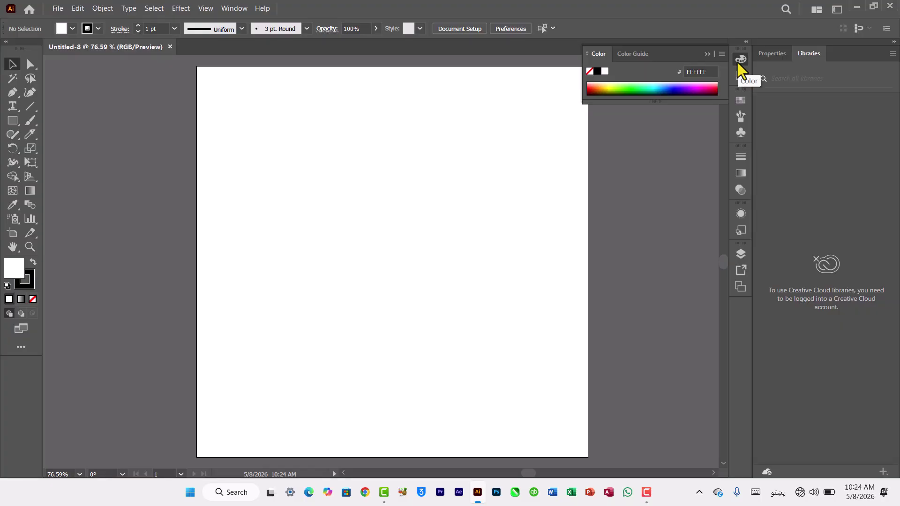
pyautogui.click(739, 63)
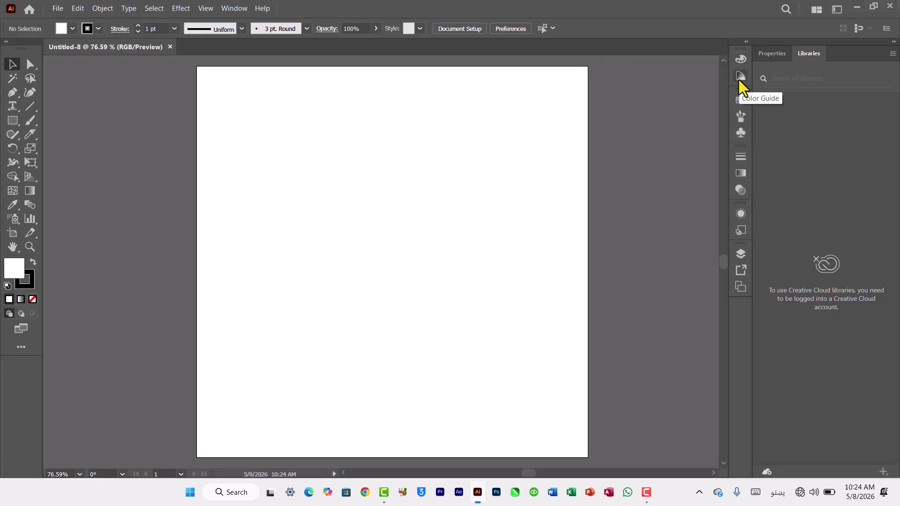
pyautogui.click(740, 79)
pyautogui.click(740, 79)
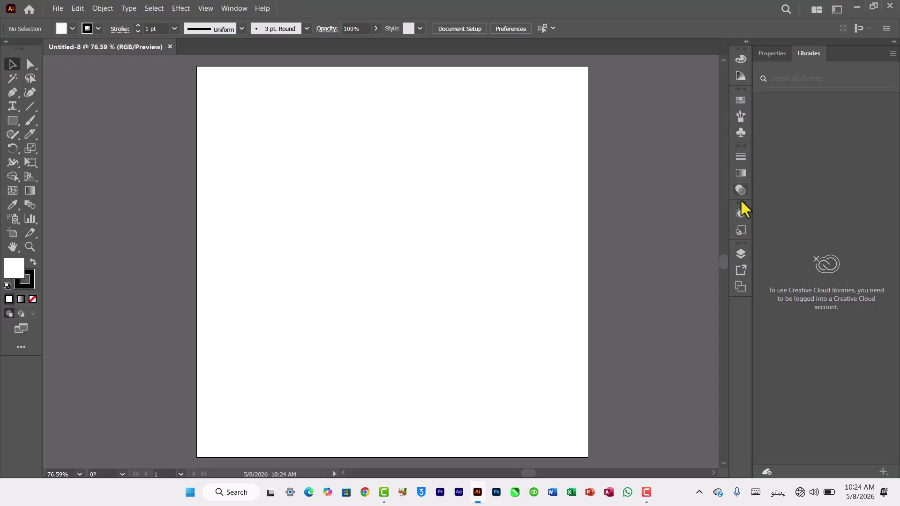
pyautogui.click(782, 53)
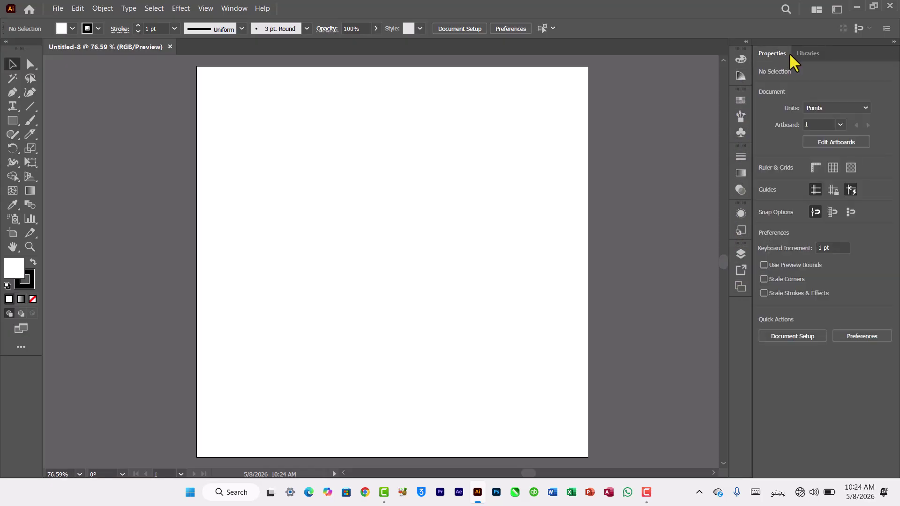
pyautogui.click(798, 57)
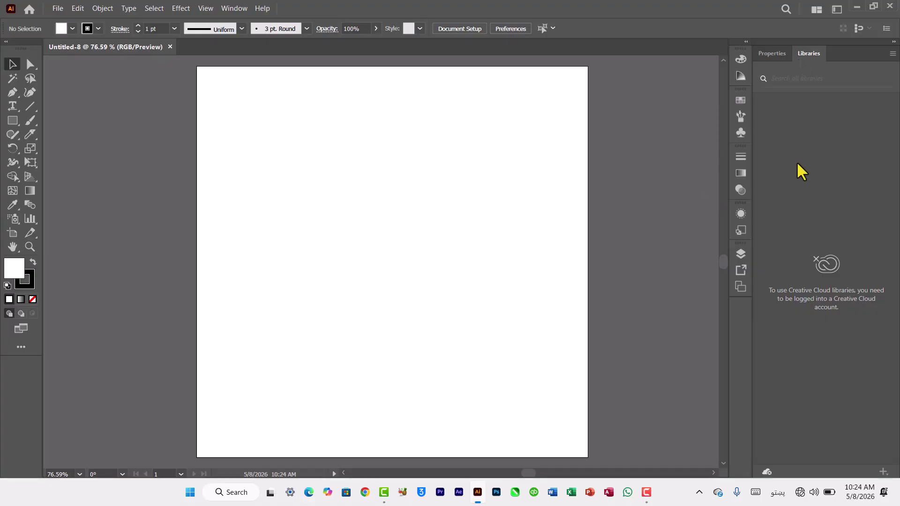
# - Try the Layout workspace and switch from it to the Typography workspace
pyautogui.click(235, 9)
pyautogui.moveTo(310, 61)
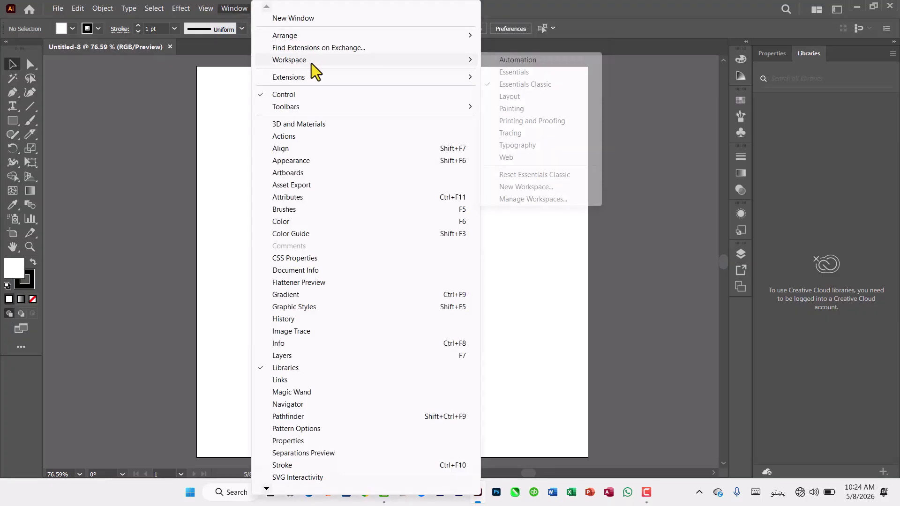
pyautogui.click(526, 98)
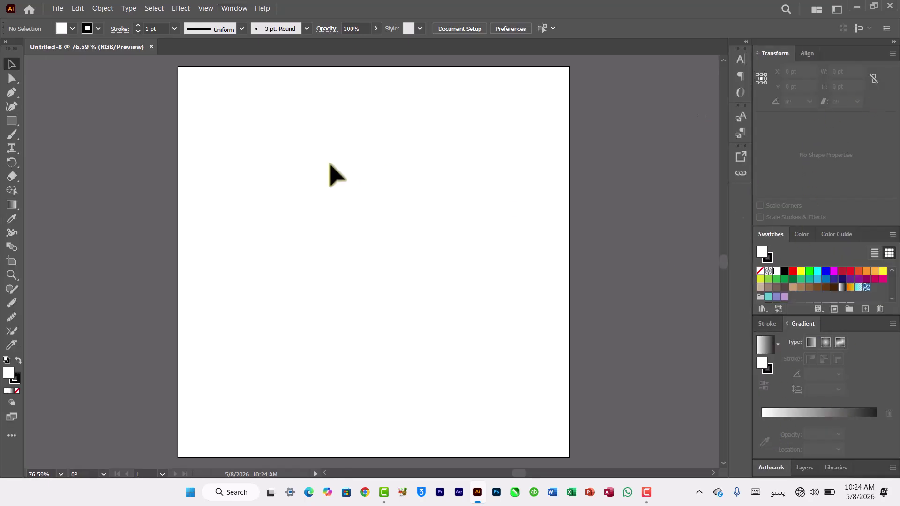
pyautogui.click(234, 8)
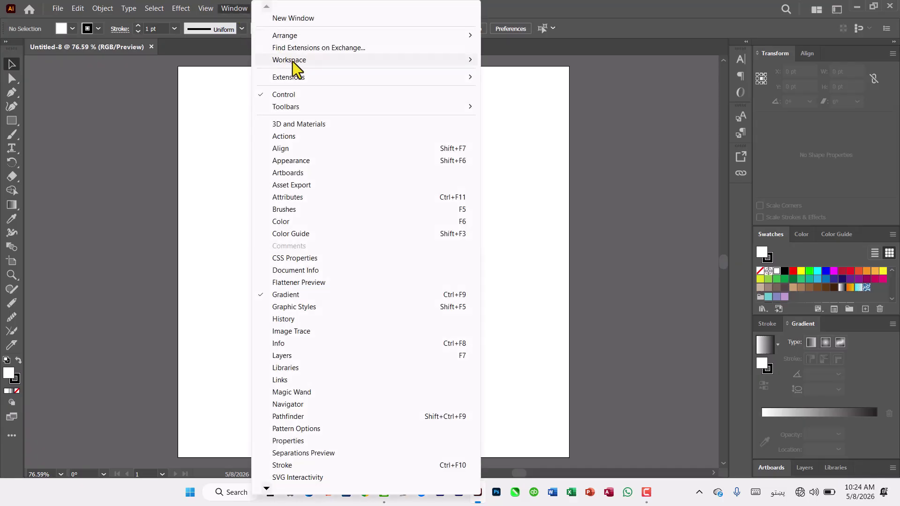
pyautogui.moveTo(293, 60)
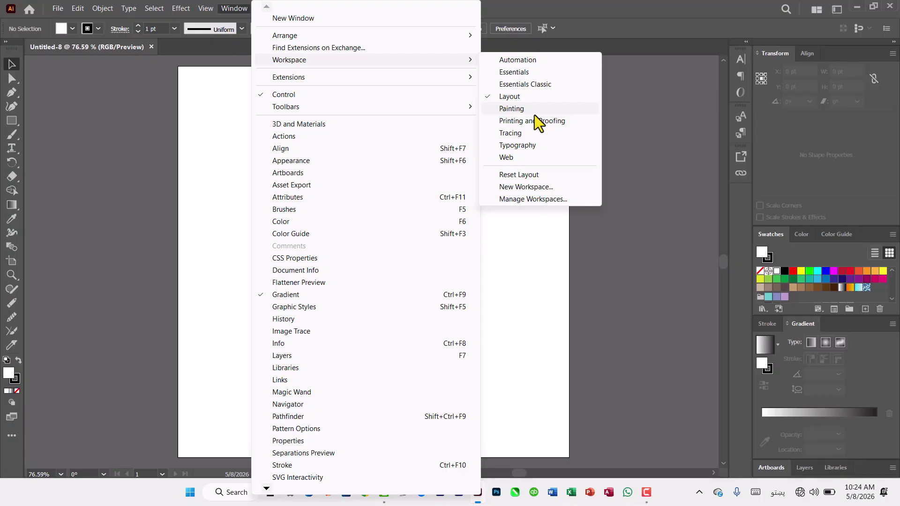
pyautogui.click(525, 146)
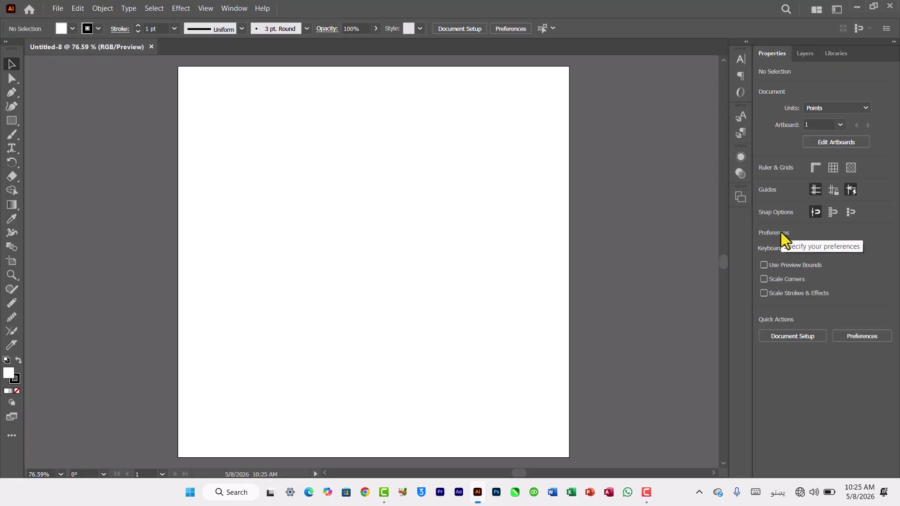
# - Switch to the Web workspace
pyautogui.click(234, 9)
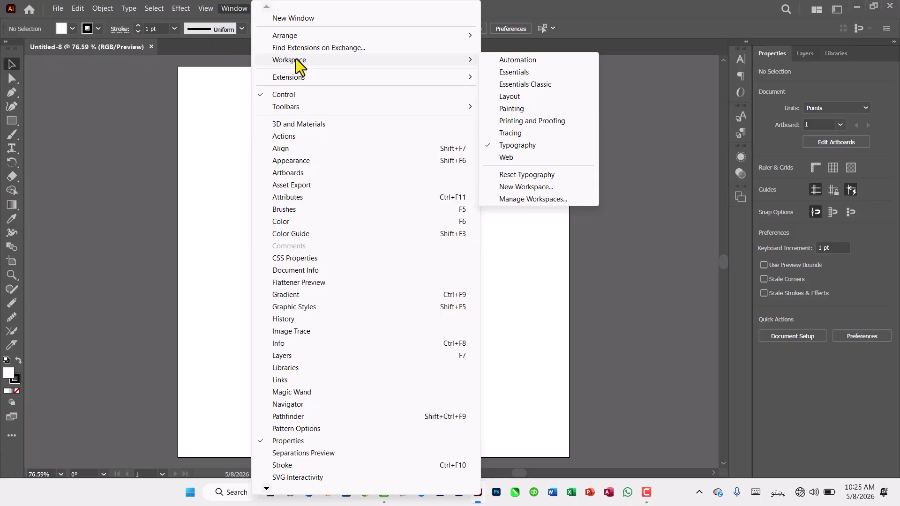
pyautogui.click(513, 158)
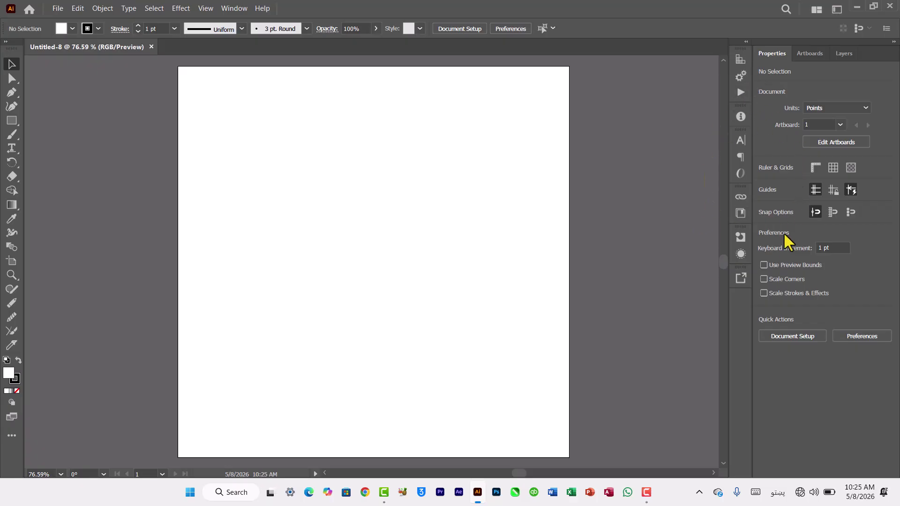
pyautogui.click(231, 10)
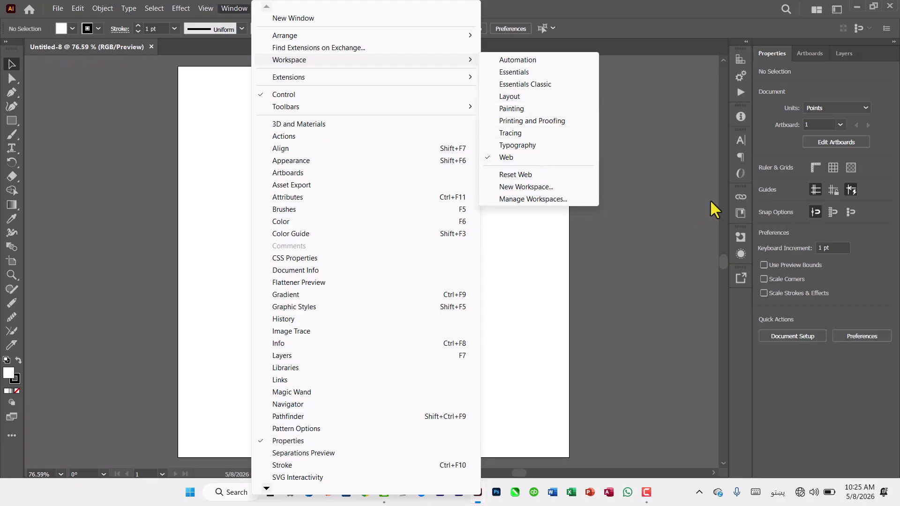
pyautogui.click(828, 77)
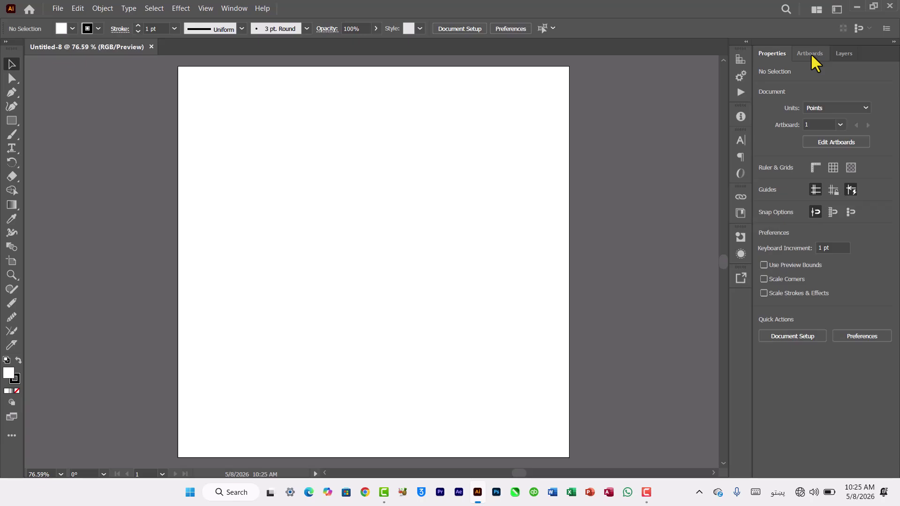
# - Show the Layers panel and review the commands available for it
pyautogui.click(843, 55)
pyautogui.click(891, 55)
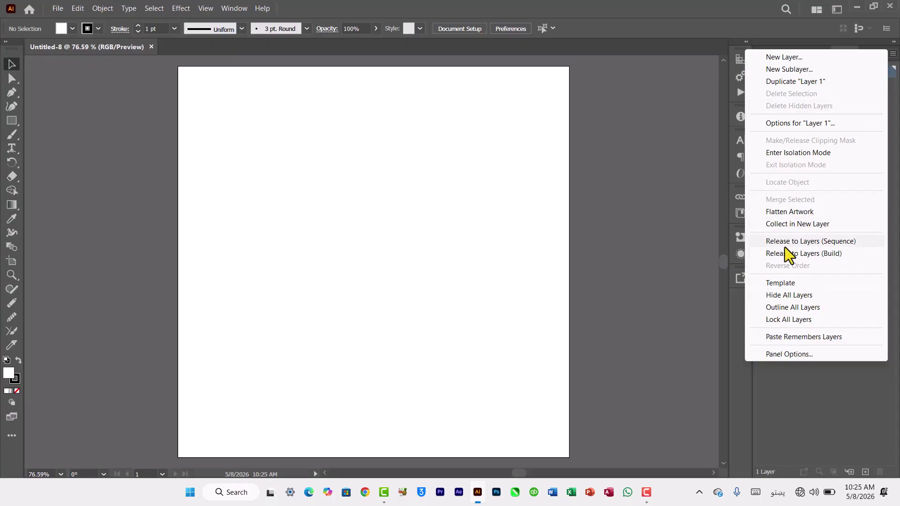
pyautogui.click(682, 261)
# - Undock and close the Layers panel and the first panel of the collapsed icon column
pyautogui.moveTo(850, 50); pyautogui.dragTo(578, 94)
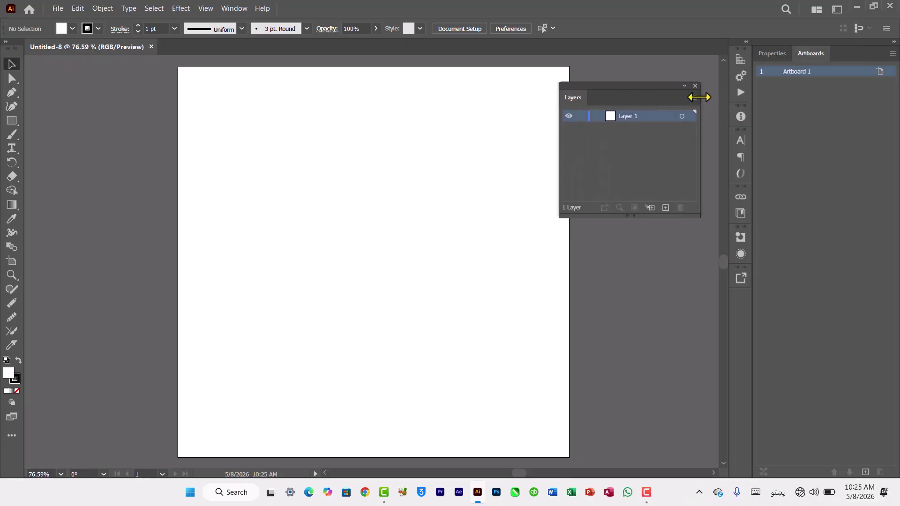
pyautogui.click(695, 87)
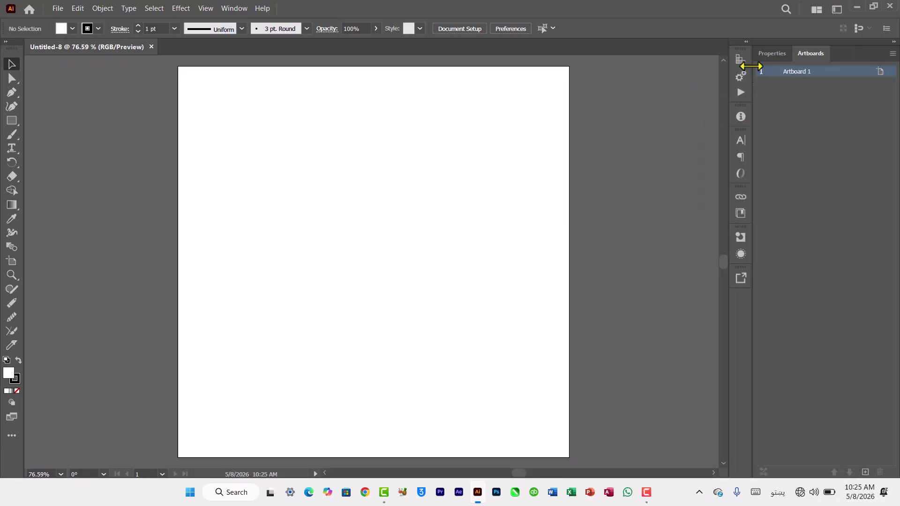
pyautogui.moveTo(739, 66); pyautogui.dragTo(646, 115)
pyautogui.click(637, 98)
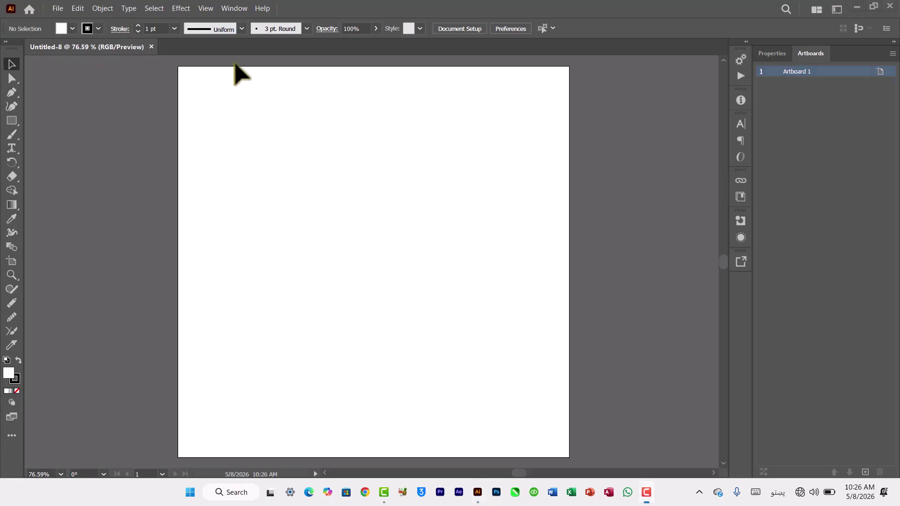
# - Save the current panel arrangement as a new workspace named My WorkSpace
pyautogui.click(232, 10)
pyautogui.moveTo(336, 60)
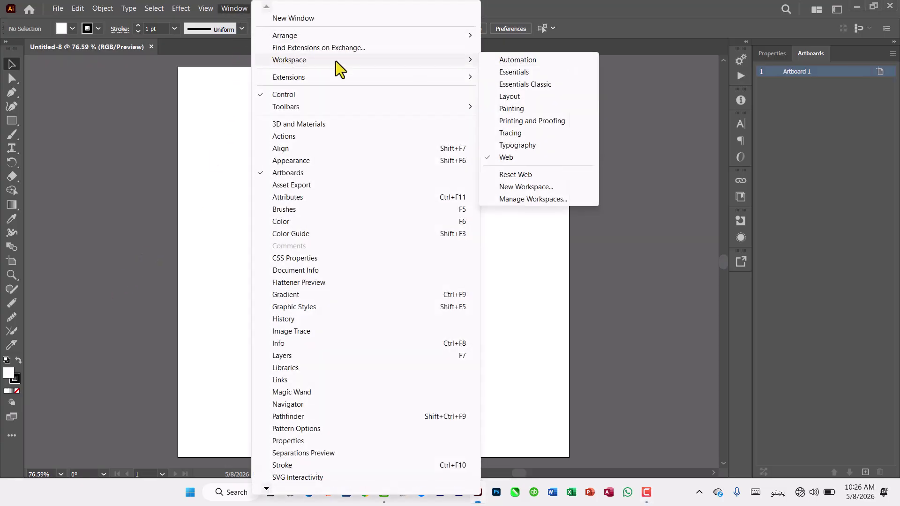
pyautogui.click(535, 187)
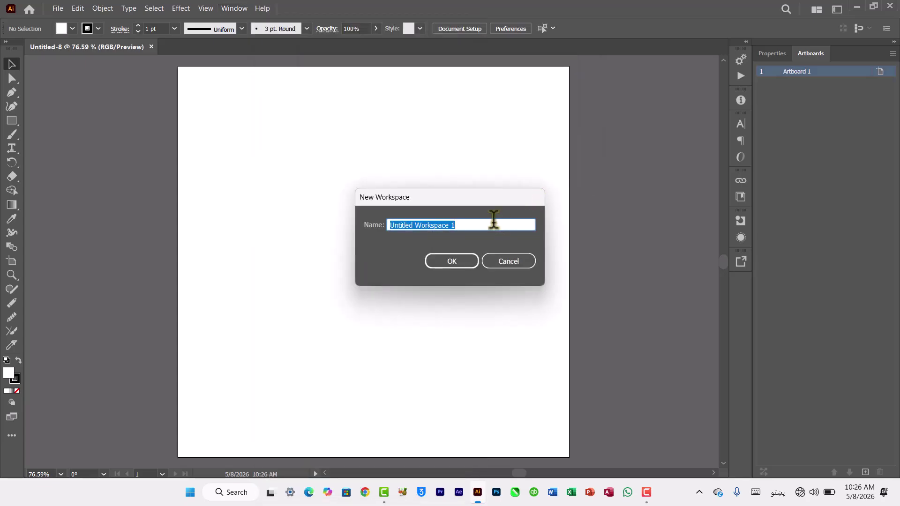
pyautogui.write('ځ')
pyautogui.press('BackSpace')
pyautogui.press('BackSpace')
pyautogui.press('BackSpace')
pyautogui.hotkey('alt', 'shift')
pyautogui.write('My ')
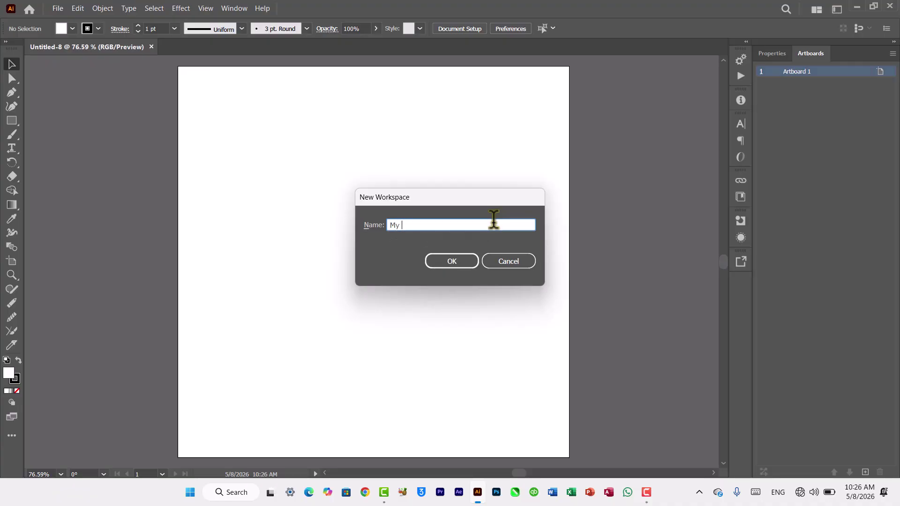
pyautogui.write('Work Space')
pyautogui.click(452, 264)
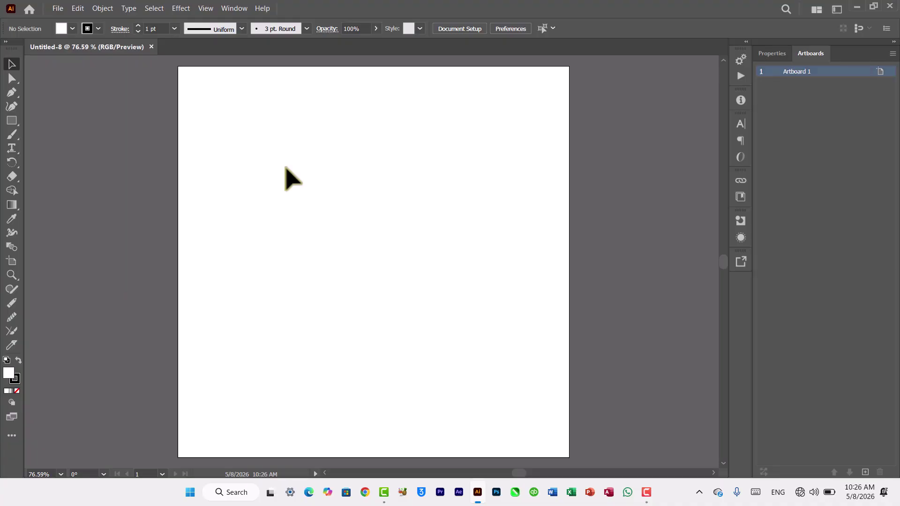
# - Try to delete the custom workspace My WorkSpace through workspace management
pyautogui.click(232, 8)
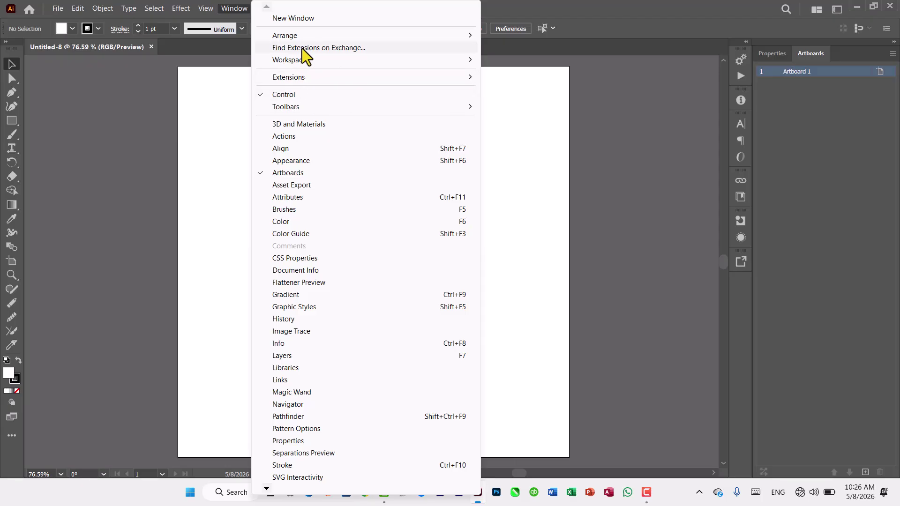
pyautogui.moveTo(361, 80)
pyautogui.moveTo(325, 63)
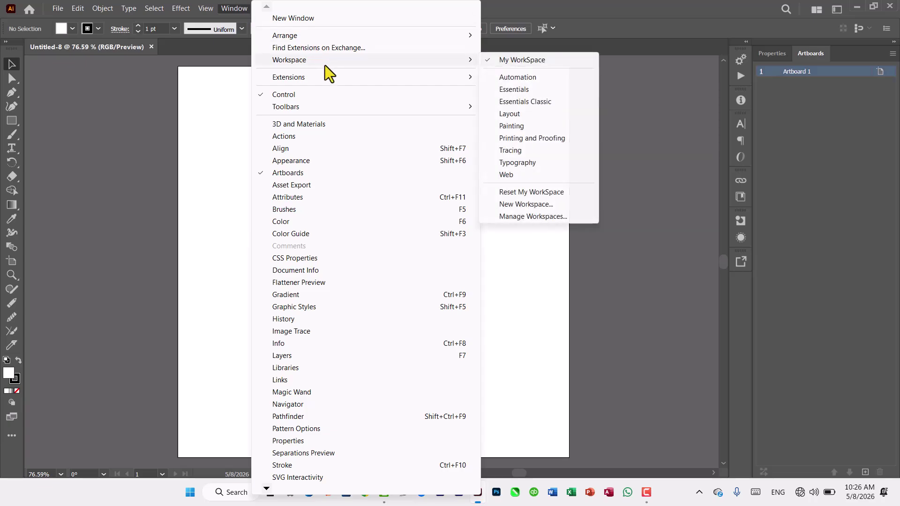
pyautogui.click(514, 220)
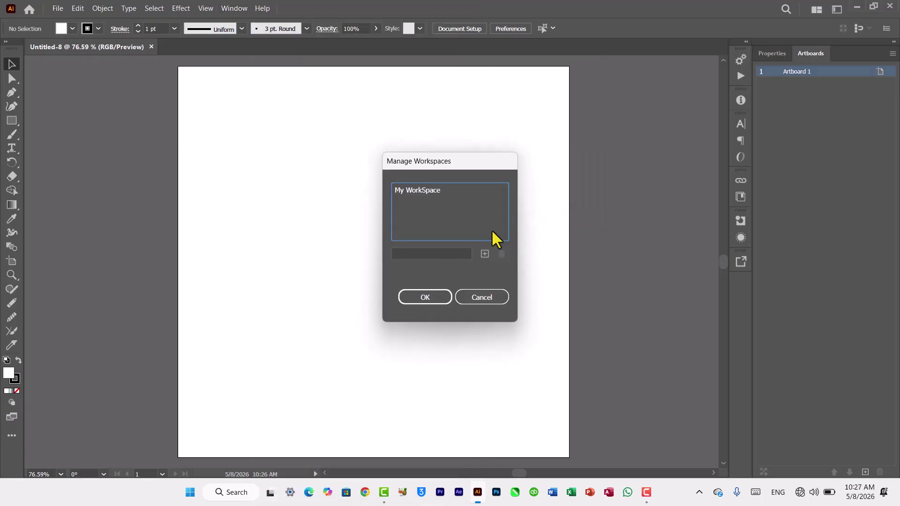
pyautogui.click(419, 199)
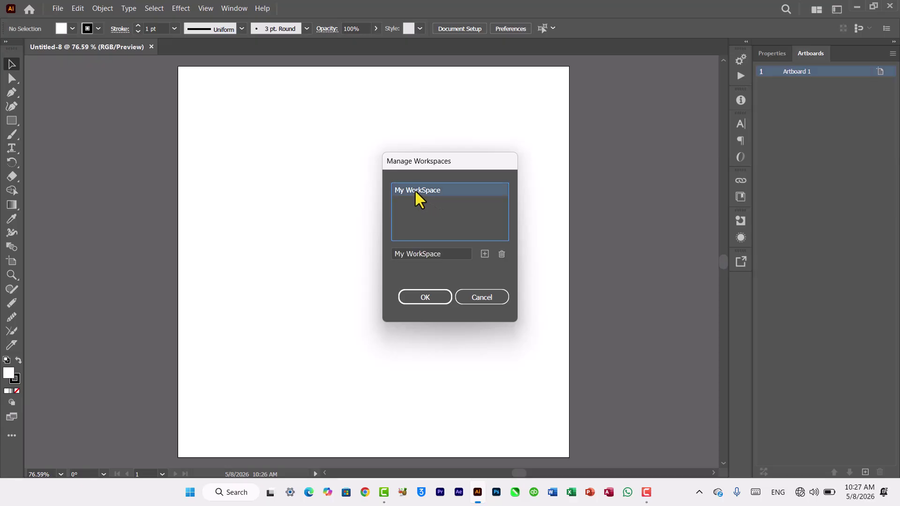
pyautogui.click(500, 255)
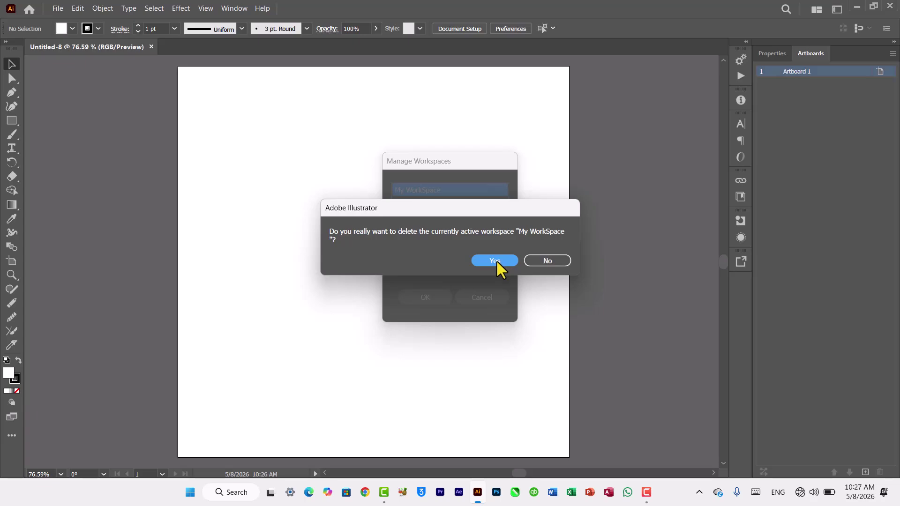
pyautogui.click(495, 260)
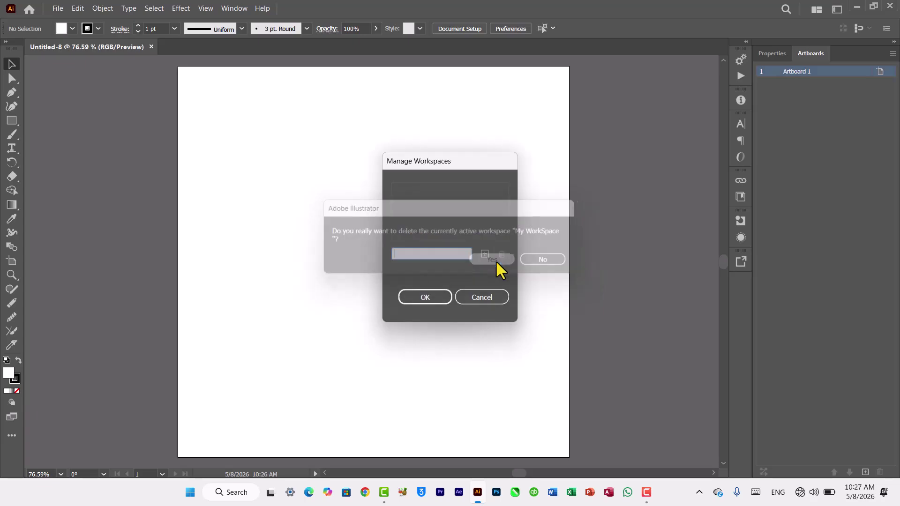
pyautogui.click(479, 300)
# - Switch to the Essentials workspace and review the commands for resetting, creating and managing workspaces
pyautogui.click(234, 11)
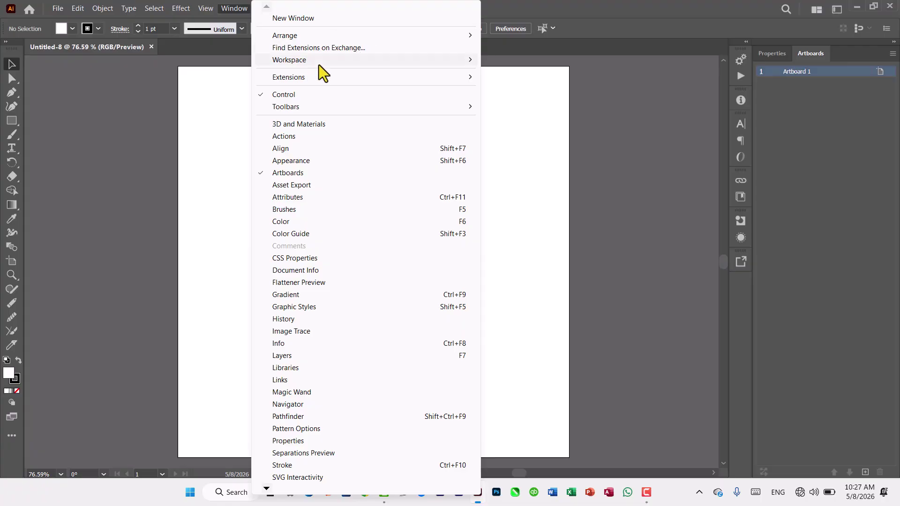
pyautogui.click(523, 89)
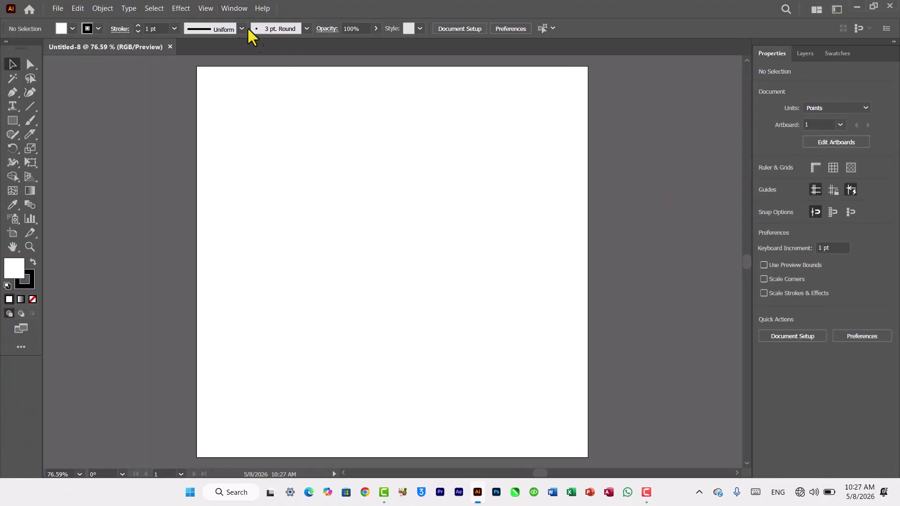
pyautogui.click(233, 10)
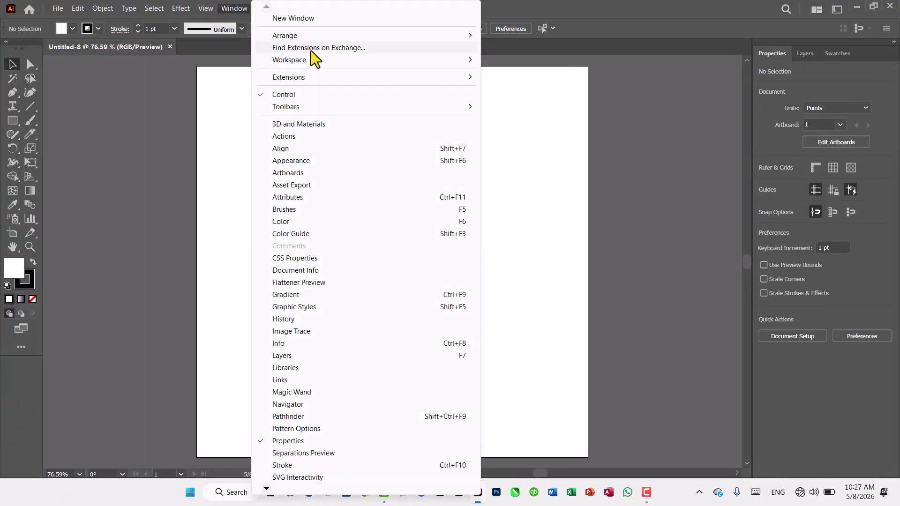
pyautogui.moveTo(309, 61)
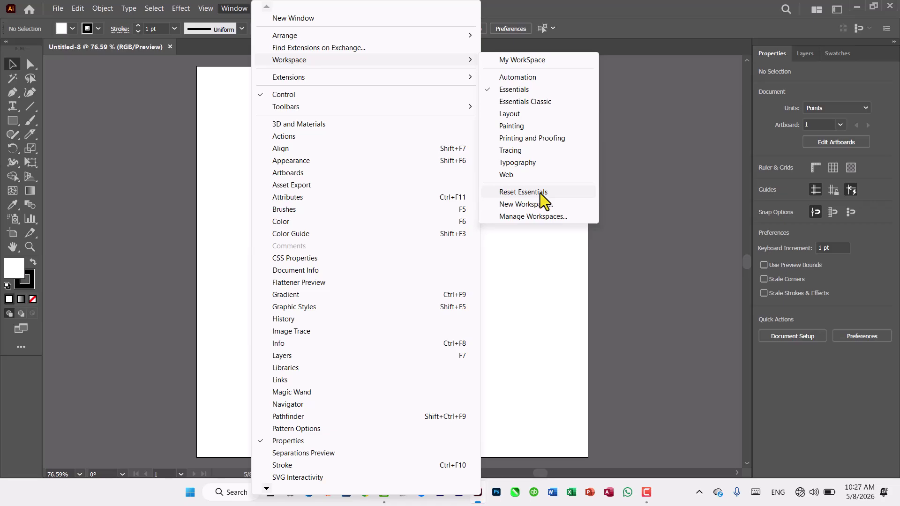
pyautogui.click(558, 335)
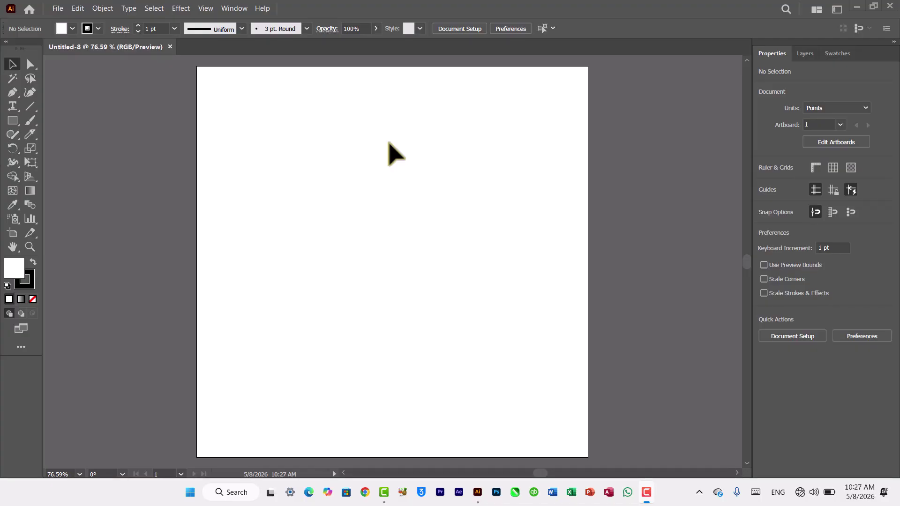
# - Draw two rectangles on the left half of the artboard, about 244 by 180 pt and about 163 by 132 pt below it
pyautogui.click(14, 123)
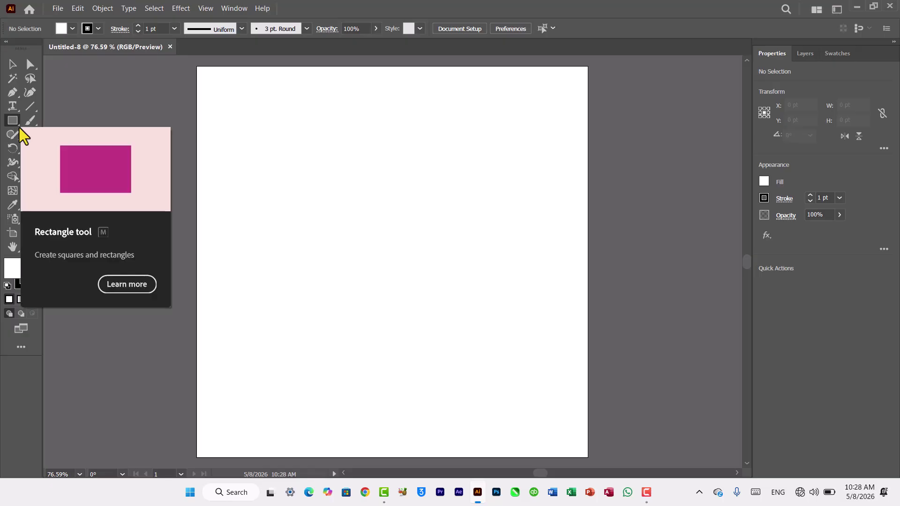
pyautogui.click(19, 126)
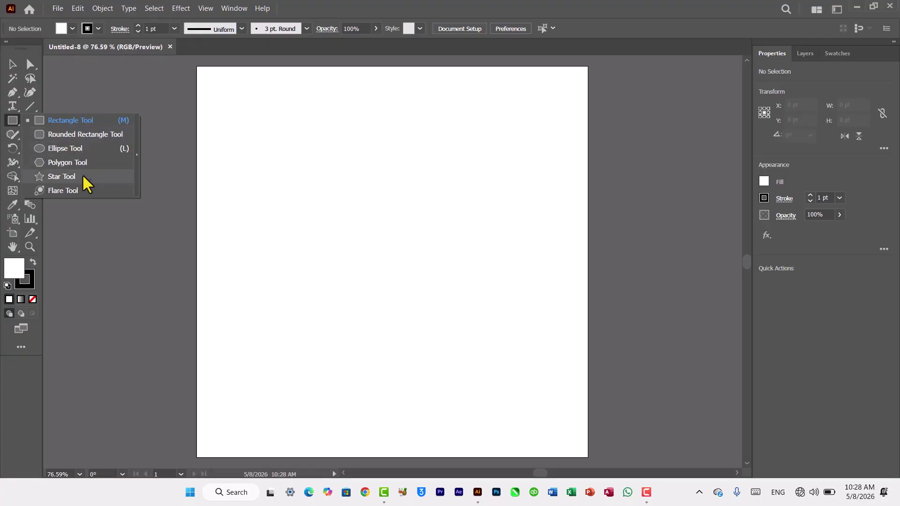
pyautogui.click(55, 124)
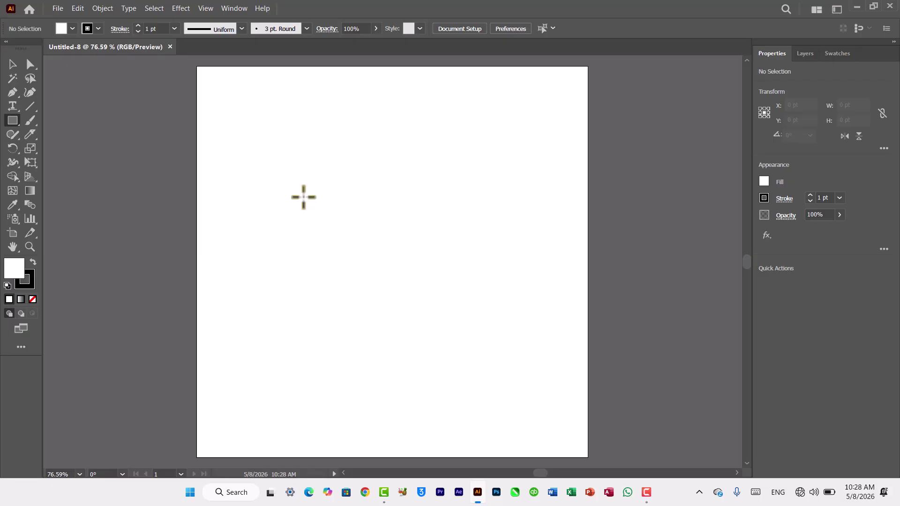
pyautogui.moveTo(238, 114); pyautogui.dragTo(429, 254)
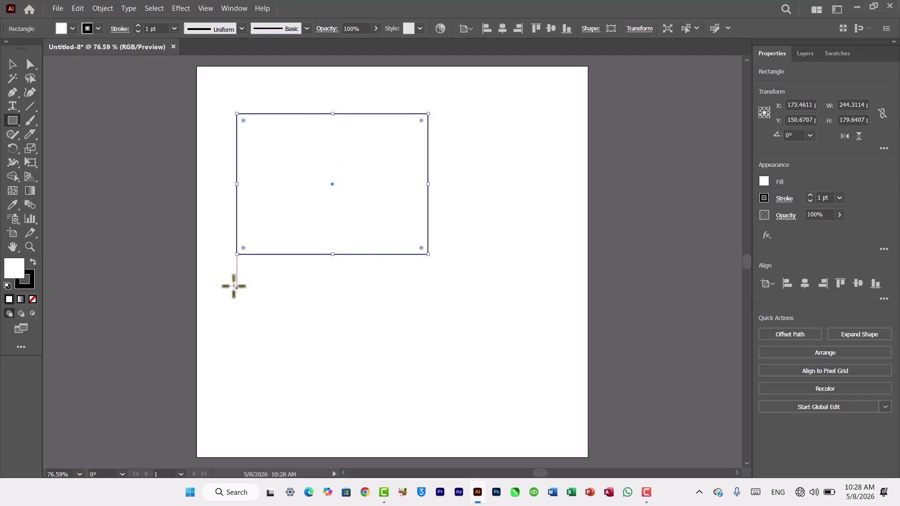
pyautogui.moveTo(221, 277)
pyautogui.mouseDown()
pyautogui.moveTo(286, 308)
pyautogui.moveTo(346, 357)
pyautogui.moveTo(348, 380)
pyautogui.mouseUp()
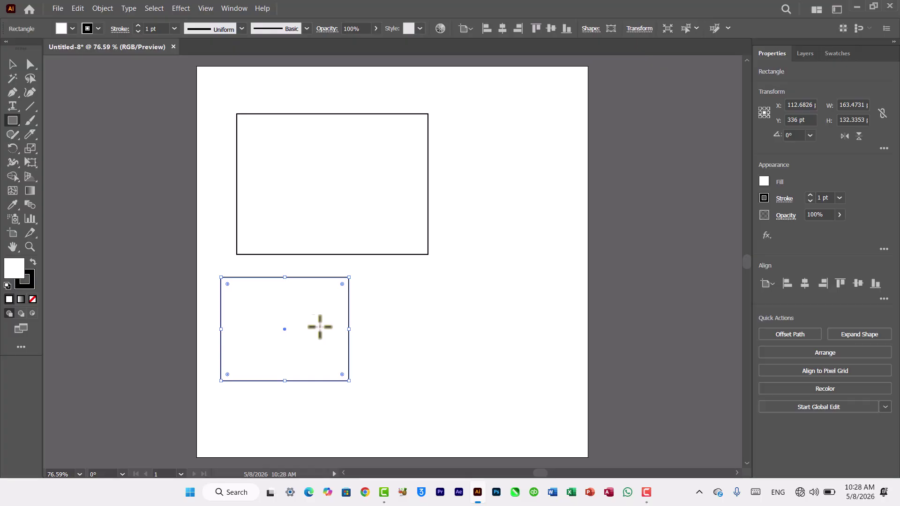
# - Create a 100 by 100 pt square with exact dimensions in the artboard's lower-right area
pyautogui.click(439, 337)
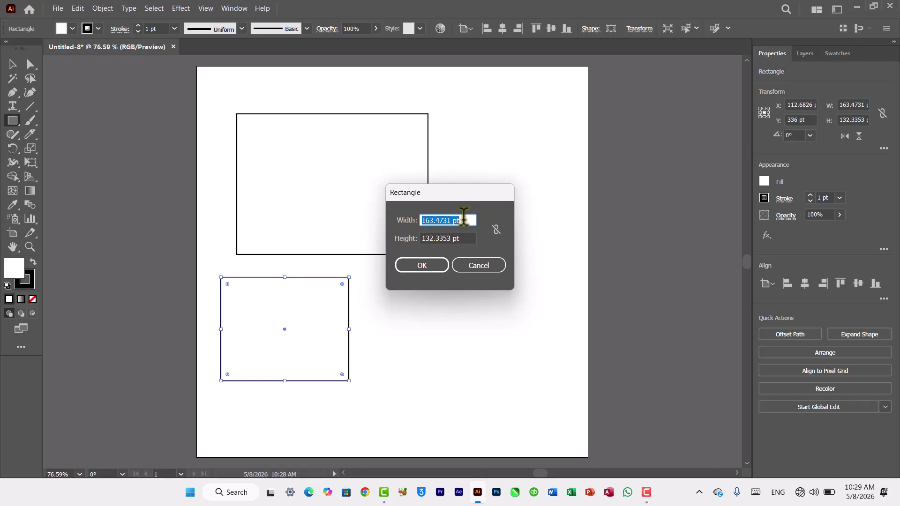
pyautogui.write('100')
pyautogui.press('Tab')
pyautogui.write('1')
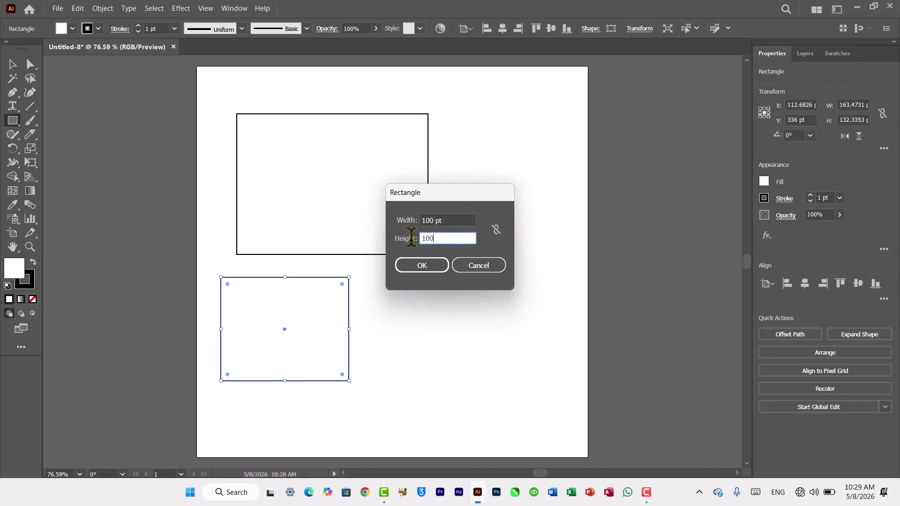
pyautogui.click(405, 269)
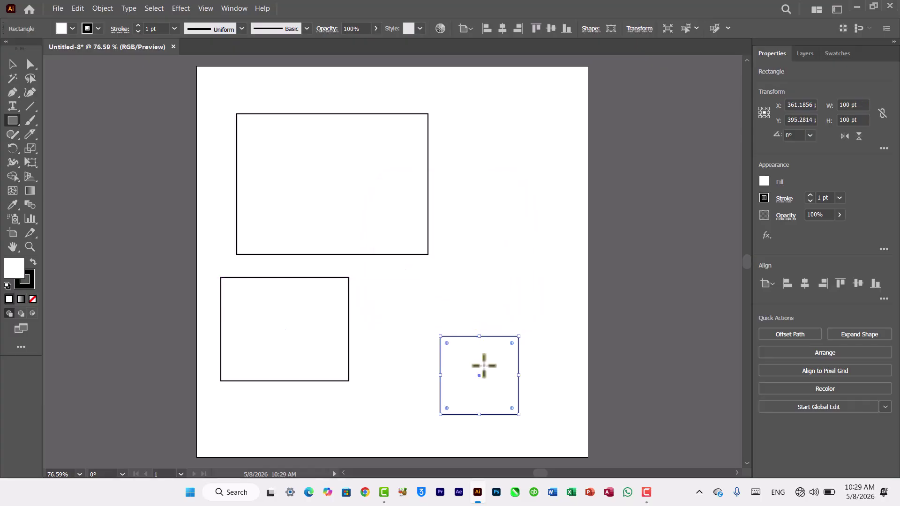
# - Create a 50 by 50 pt square with exact dimensions just above the 100 pt square
pyautogui.click(486, 280)
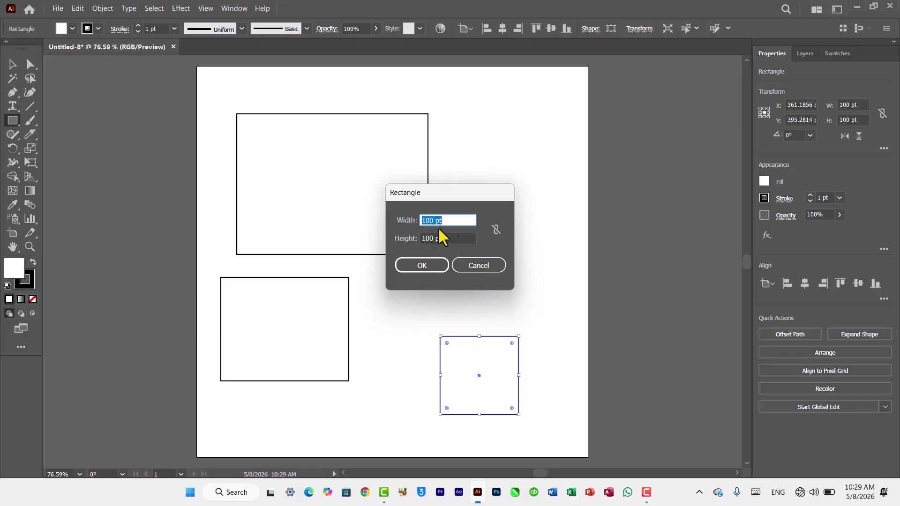
pyautogui.write('50')
pyautogui.moveTo(447, 238); pyautogui.dragTo(417, 237)
pyautogui.write('50')
pyautogui.click(419, 264)
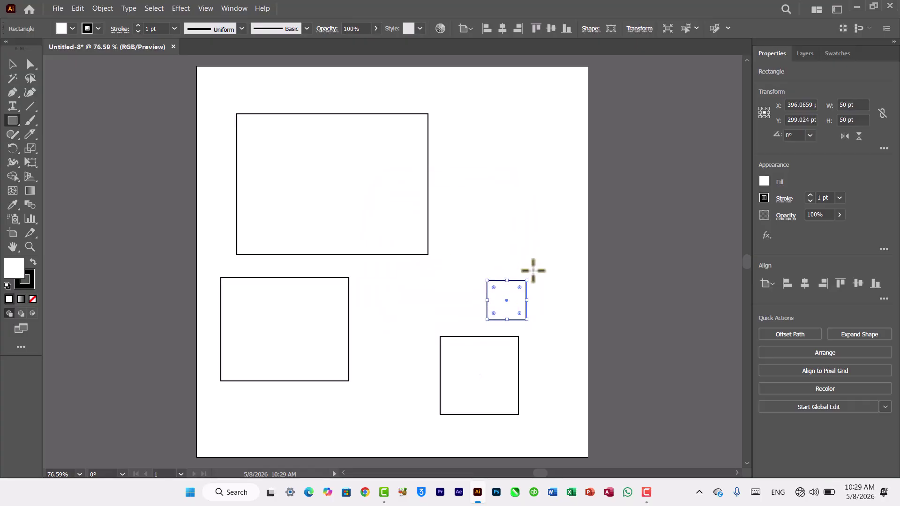
# - Draw a rectangle about 90 by 82 pt in the artboard's upper-right area, and delete it
pyautogui.moveTo(482, 155); pyautogui.dragTo(551, 219)
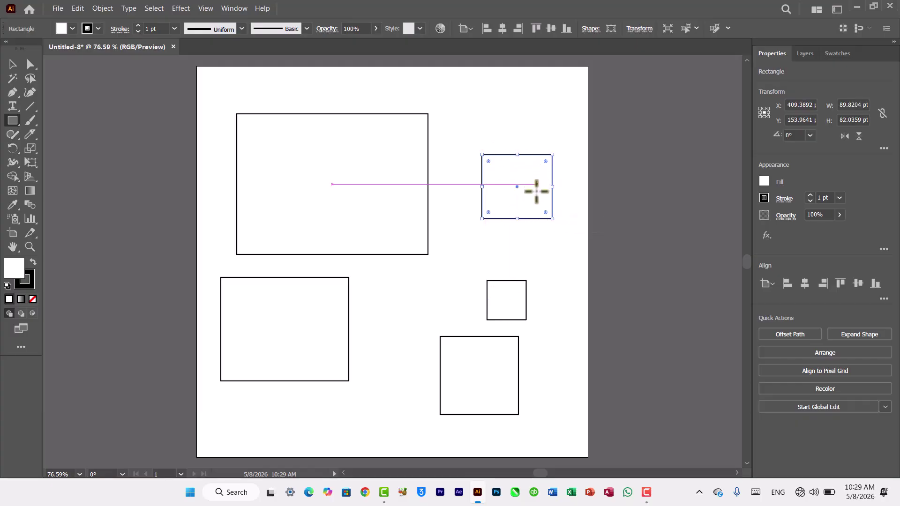
pyautogui.click(478, 237)
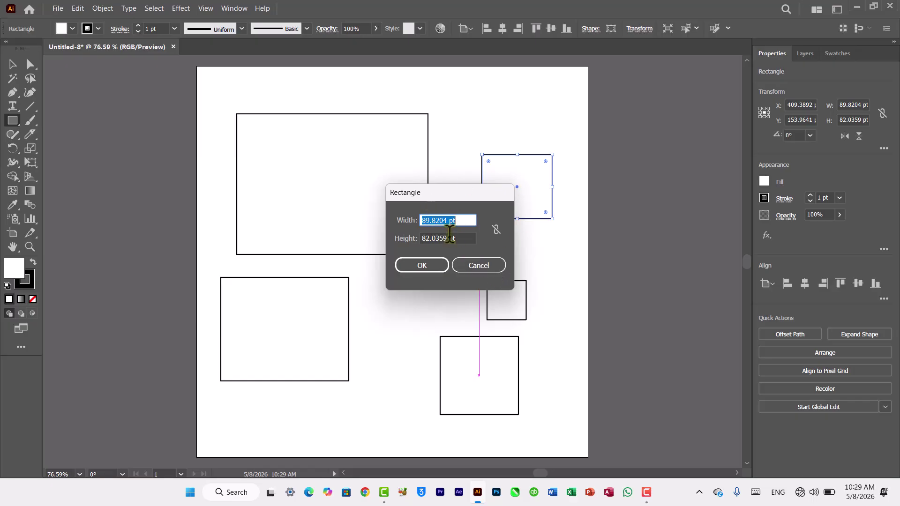
pyautogui.click(471, 263)
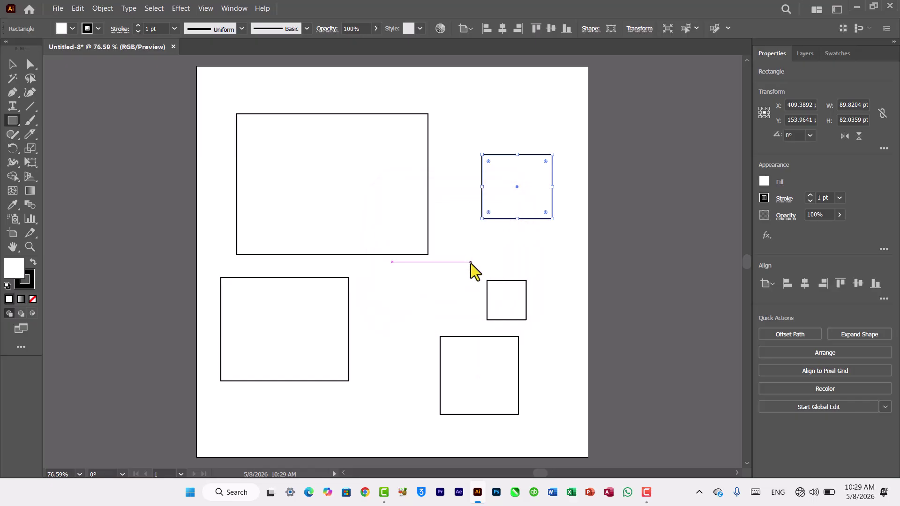
pyautogui.press('Delete')
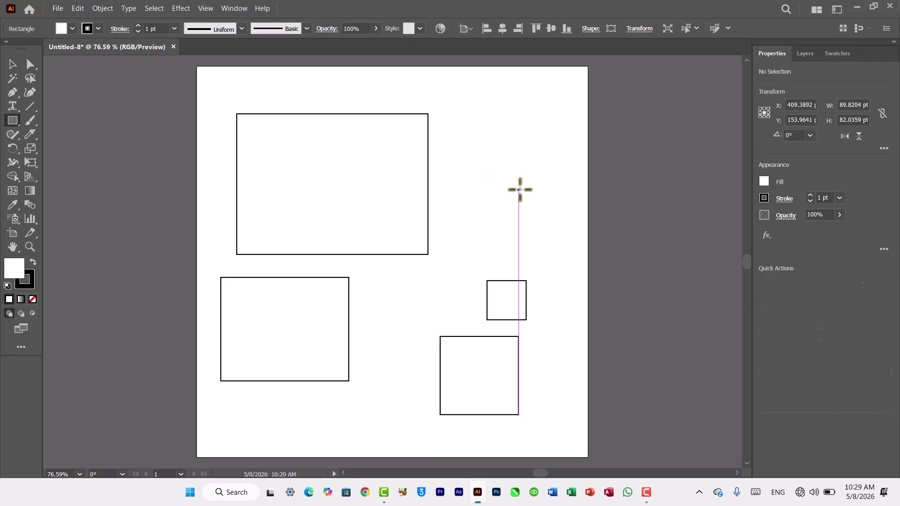
pyautogui.click(369, 186)
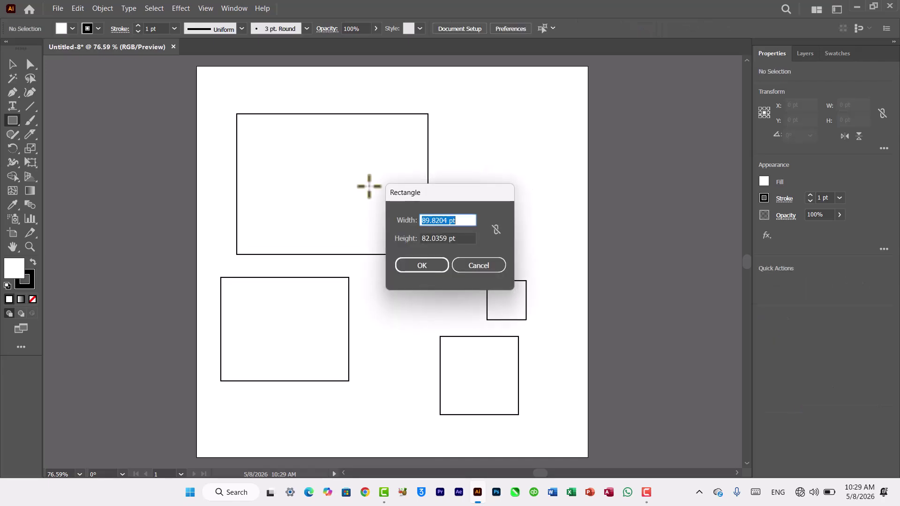
pyautogui.click(482, 267)
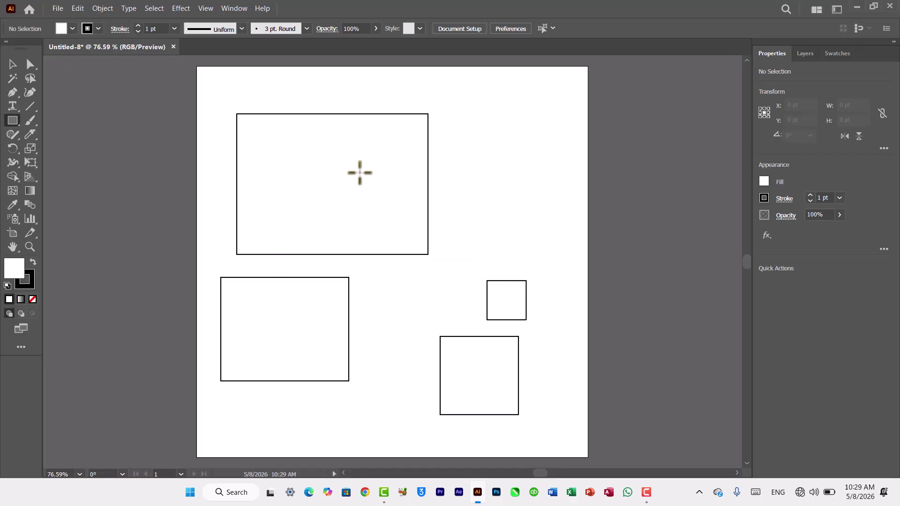
# - Delete the two large freehand rectangles on the artboard's left half, and select the 100 pt square
pyautogui.press('v')
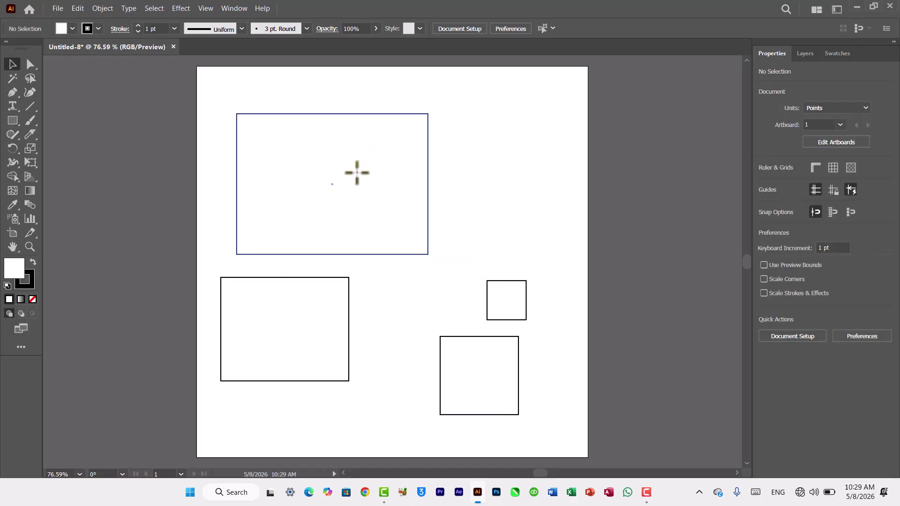
pyautogui.click(361, 198)
pyautogui.press('Delete')
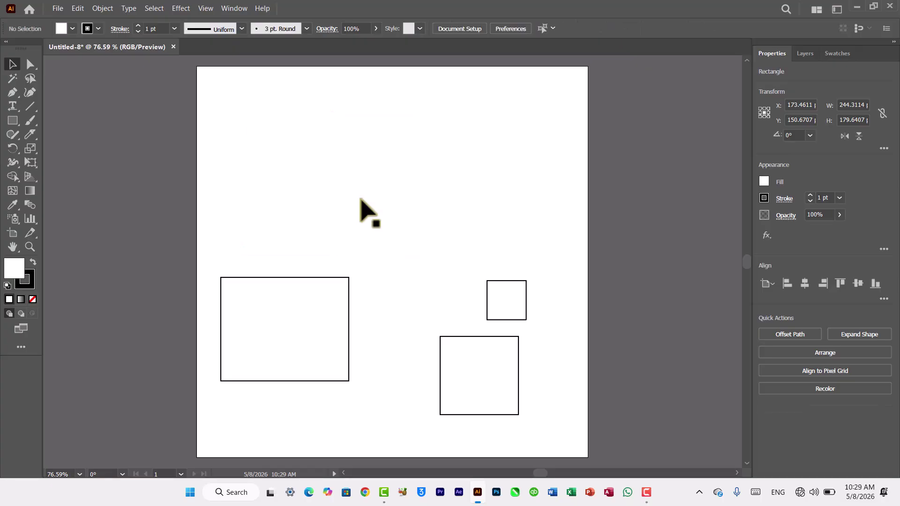
pyautogui.click(328, 307)
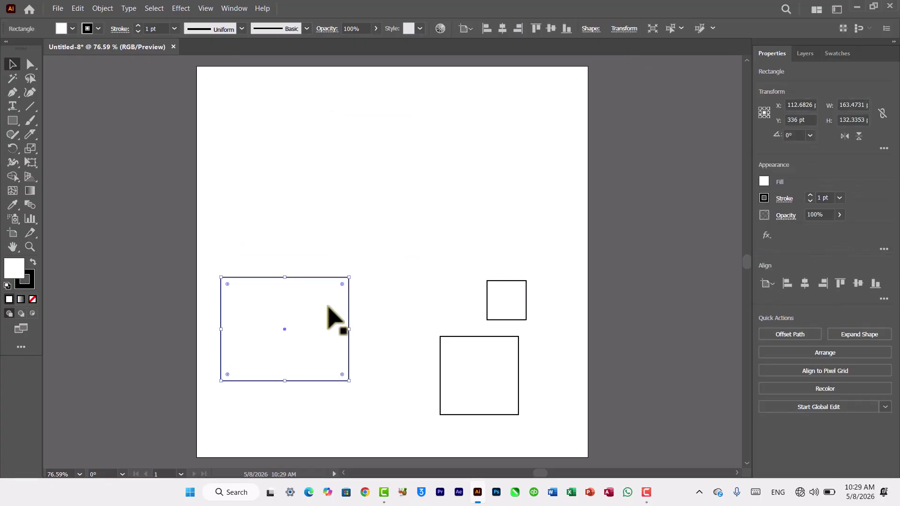
pyautogui.press('Delete')
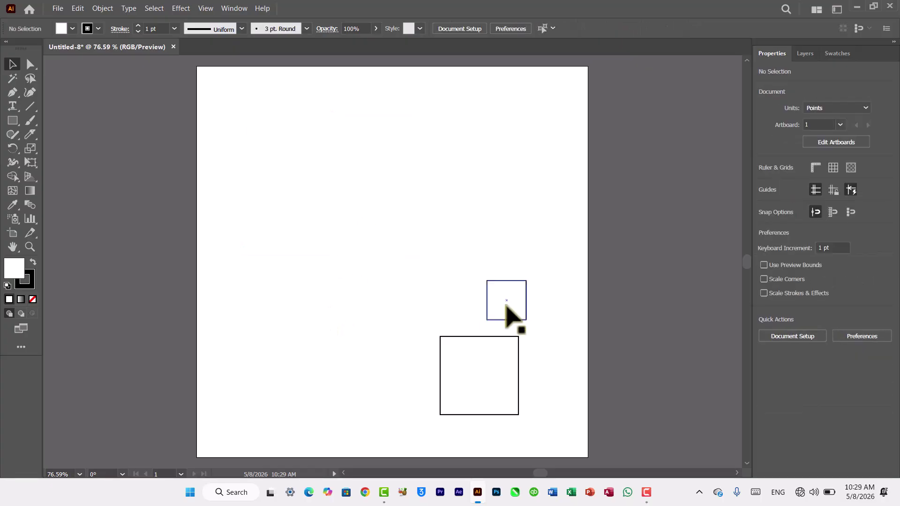
pyautogui.click(506, 315)
pyautogui.click(489, 357)
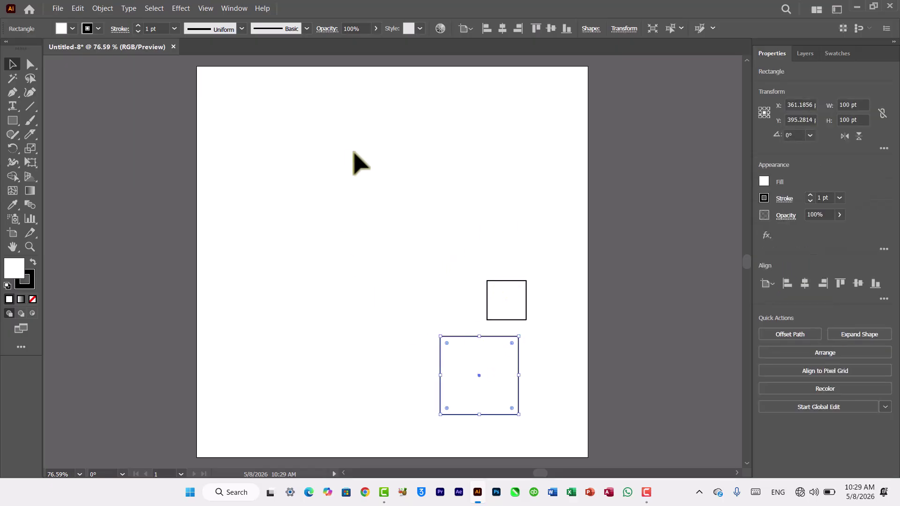
# - Draw three freehand rectangles, two side by side across the artboard's upper half and one about 132 by 89 pt below the left one
pyautogui.press('m')
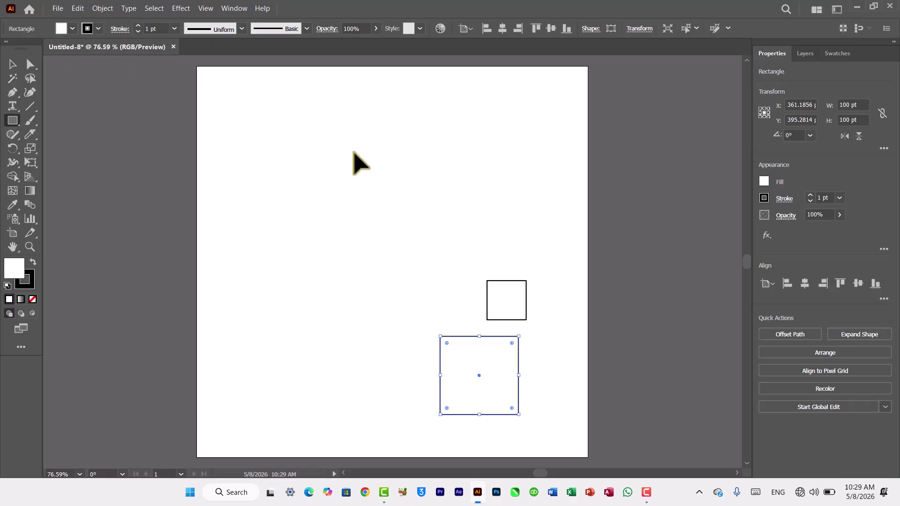
pyautogui.moveTo(272, 123); pyautogui.dragTo(393, 235)
pyautogui.moveTo(428, 130); pyautogui.dragTo(522, 234)
pyautogui.moveTo(260, 264); pyautogui.dragTo(364, 335)
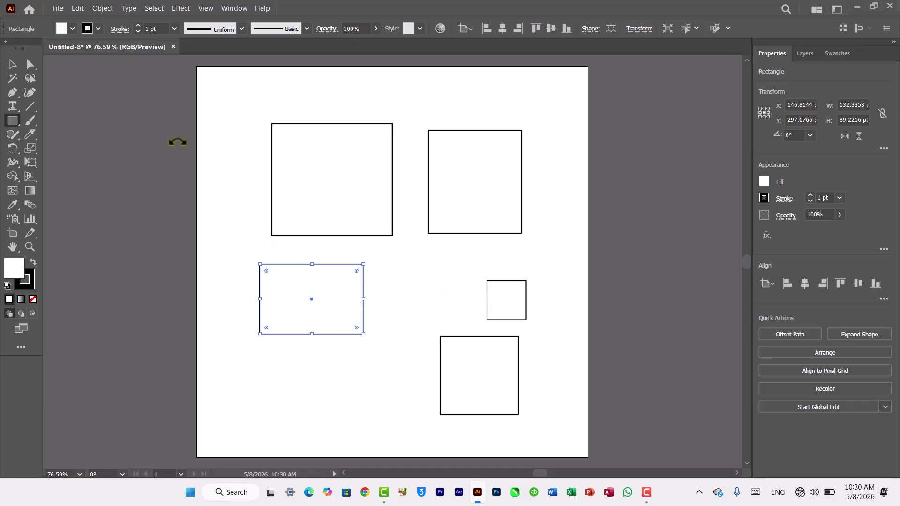
pyautogui.click(61, 9)
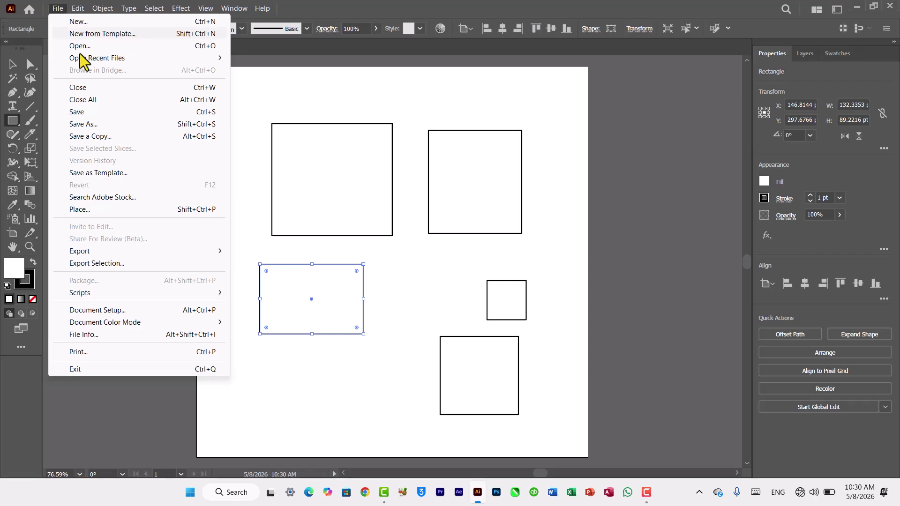
pyautogui.click(104, 101)
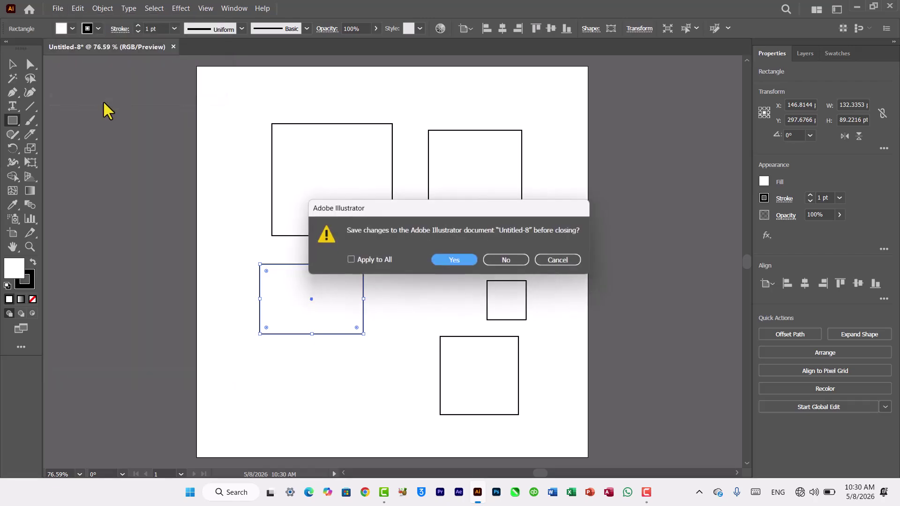
pyautogui.click(443, 261)
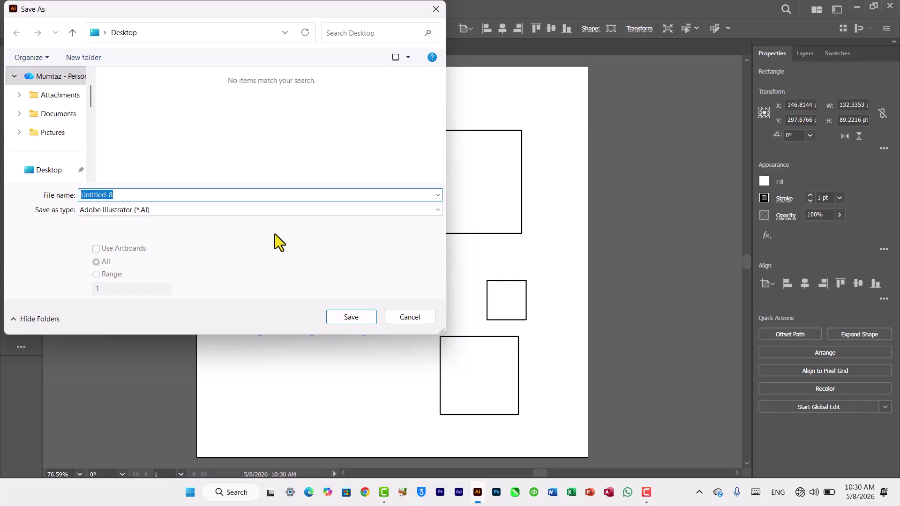
pyautogui.click(412, 318)
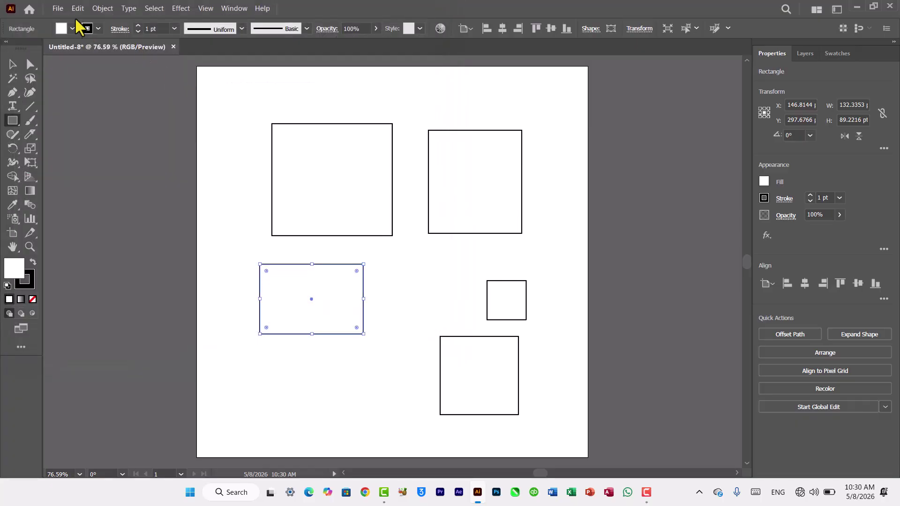
# - Close all open documents without saving the changes, and create a new 500 x 500 pt RGB document
pyautogui.click(58, 8)
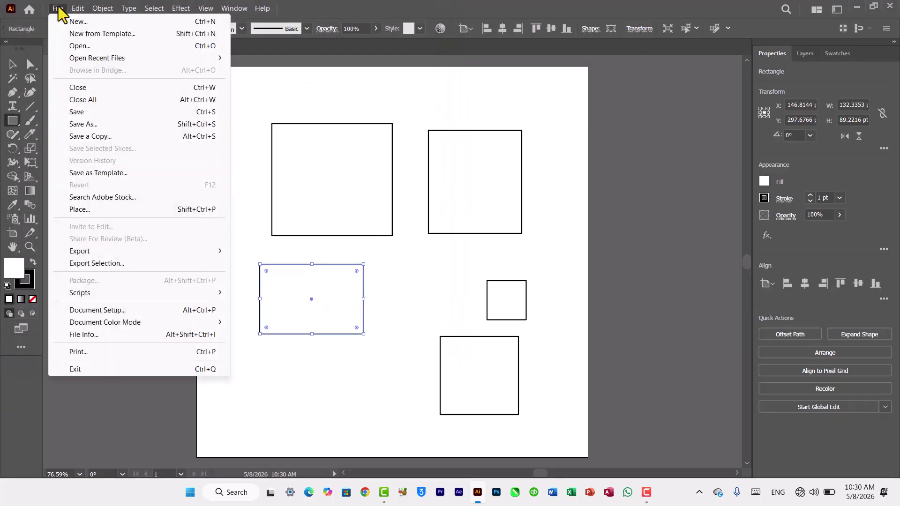
pyautogui.click(101, 101)
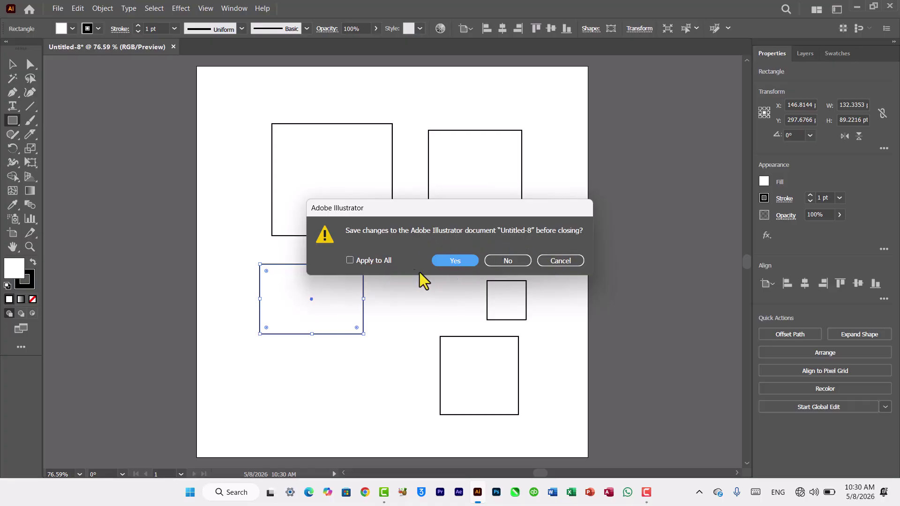
pyautogui.click(509, 269)
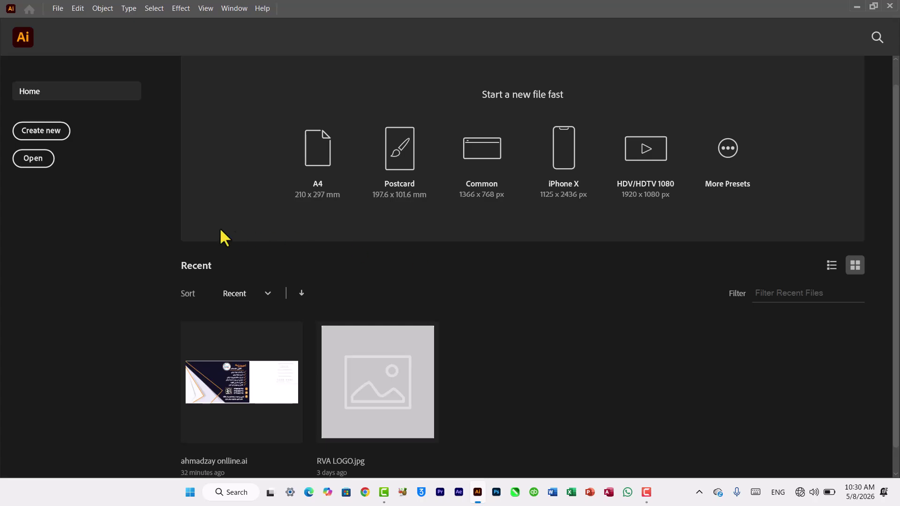
pyautogui.click(60, 135)
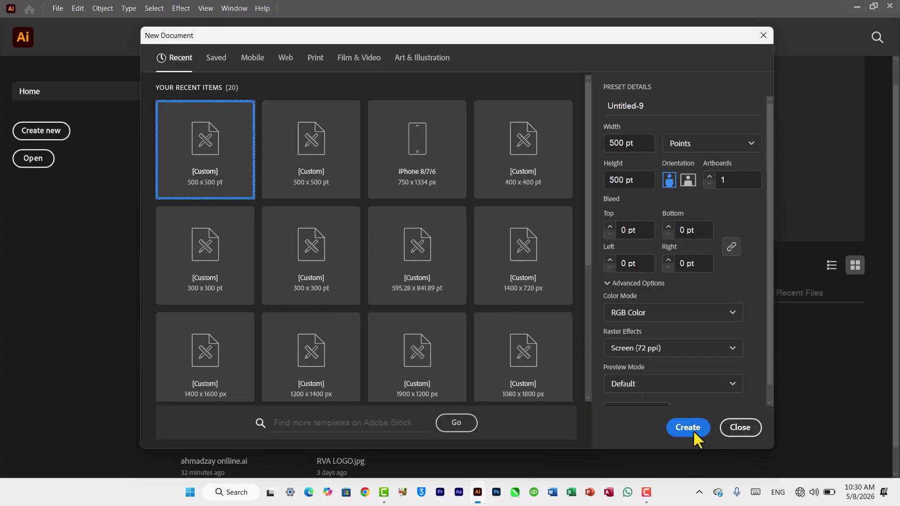
pyautogui.click(692, 435)
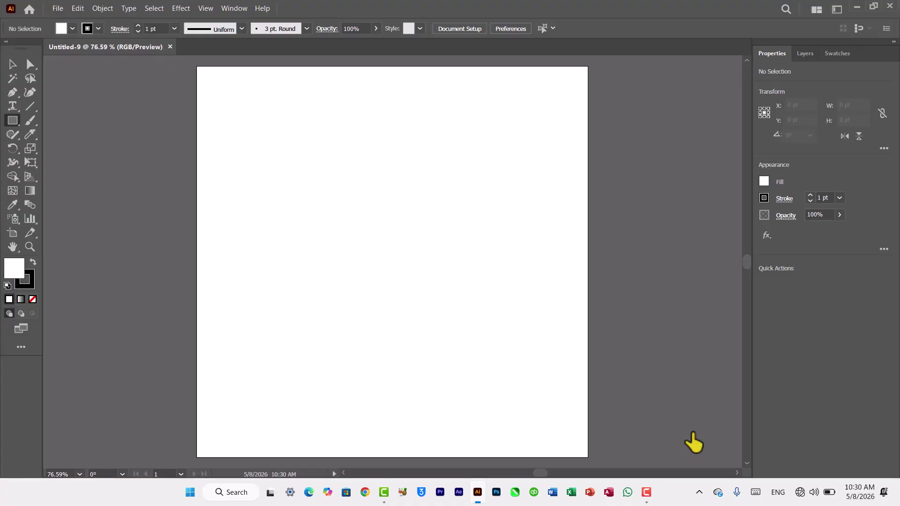
# - Draw a square about 116 pt wide in the artboard's upper-left area and a tall rectangle about 44 by 197 pt beside it
pyautogui.rightClick(16, 123)
pyautogui.click(33, 123)
pyautogui.moveTo(234, 111)
pyautogui.mouseDown()
pyautogui.moveTo(267, 153)
pyautogui.moveTo(316, 175)
pyautogui.moveTo(325, 201)
pyautogui.mouseUp()
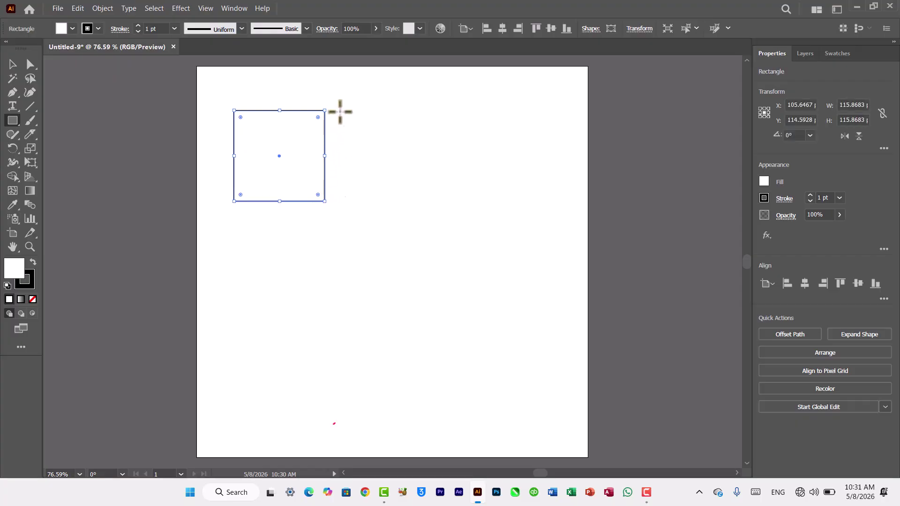
pyautogui.moveTo(338, 108); pyautogui.dragTo(372, 261)
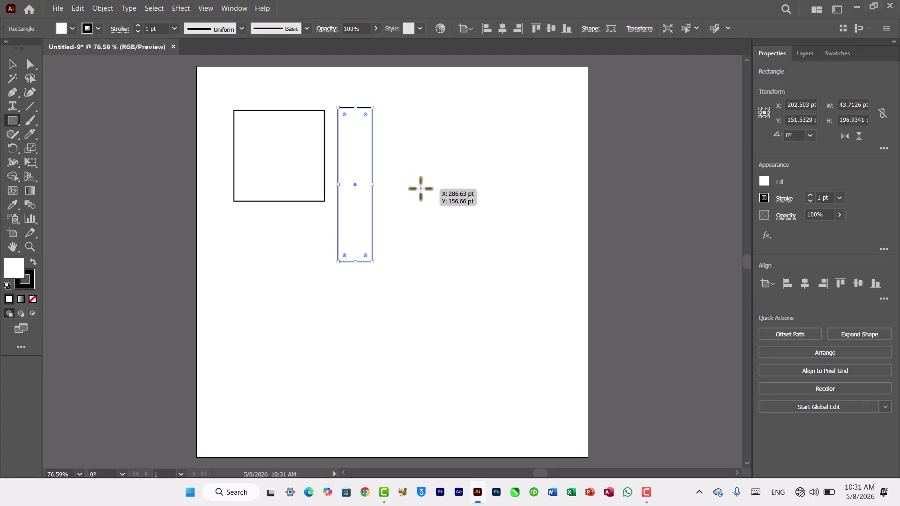
# - Draw a square about 99 pt wide in the artboard's right half and a rectangle about 80 by 90 pt inside it
pyautogui.moveTo(420, 189); pyautogui.dragTo(442, 266)
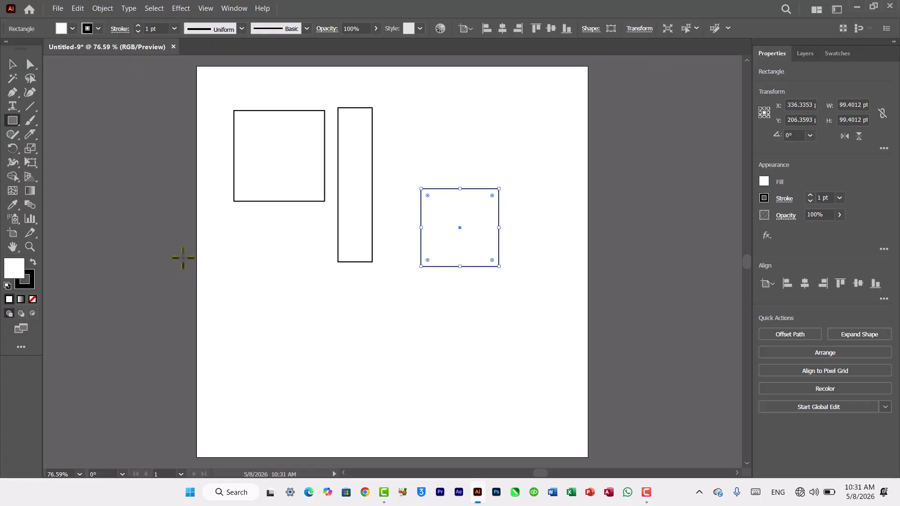
pyautogui.moveTo(171, 217)
pyautogui.mouseDown()
pyautogui.moveTo(263, 294)
pyautogui.moveTo(203, 281)
pyautogui.moveTo(177, 263)
pyautogui.moveTo(234, 280)
pyautogui.moveTo(235, 294)
pyautogui.moveTo(168, 296)
pyautogui.moveTo(234, 287)
pyautogui.mouseUp()
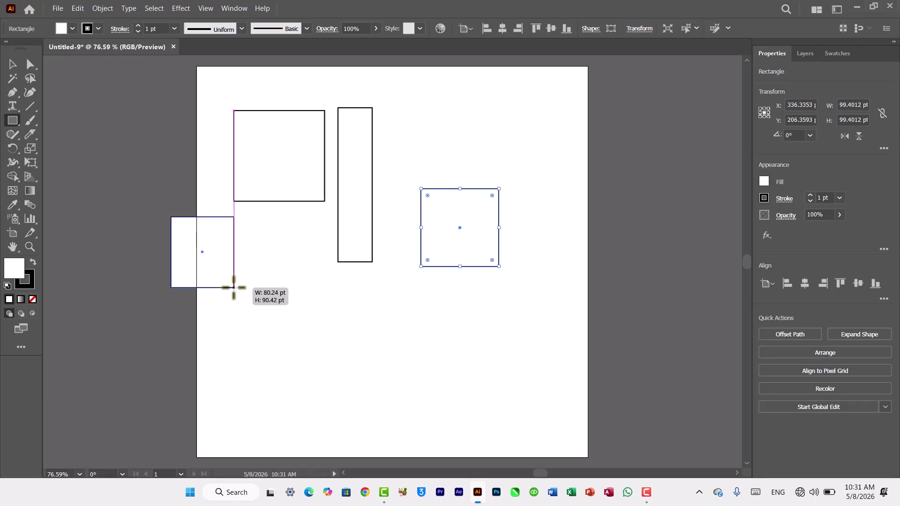
pyautogui.moveTo(234, 288)
pyautogui.mouseDown()
pyautogui.moveTo(288, 301)
pyautogui.moveTo(373, 374)
pyautogui.moveTo(437, 454)
pyautogui.moveTo(347, 388)
pyautogui.moveTo(428, 302)
pyautogui.moveTo(513, 349)
pyautogui.moveTo(615, 323)
pyautogui.moveTo(617, 261)
pyautogui.moveTo(632, 290)
pyautogui.moveTo(424, 306)
pyautogui.moveTo(388, 177)
pyautogui.moveTo(488, 208)
pyautogui.moveTo(492, 217)
pyautogui.mouseUp()
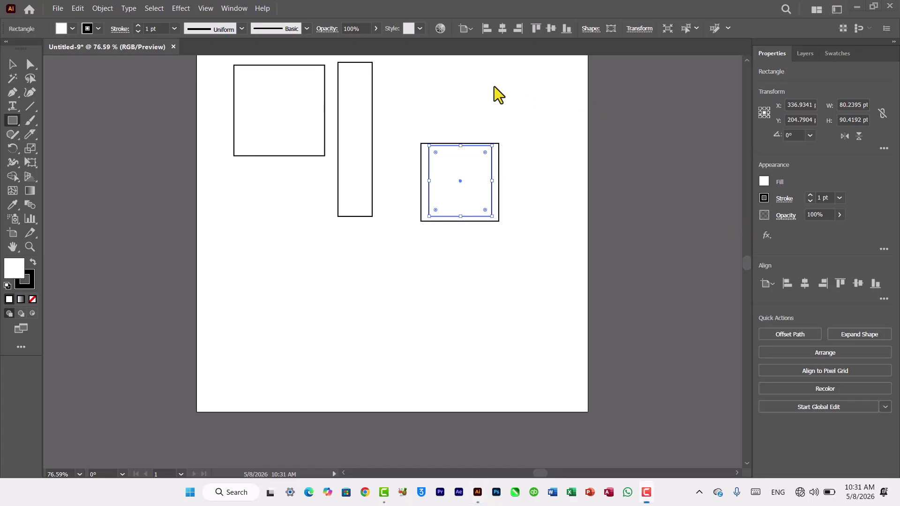
# - Fill the large square in the artboard's upper-left area with red, and replace that fill with bright green
pyautogui.click(747, 61)
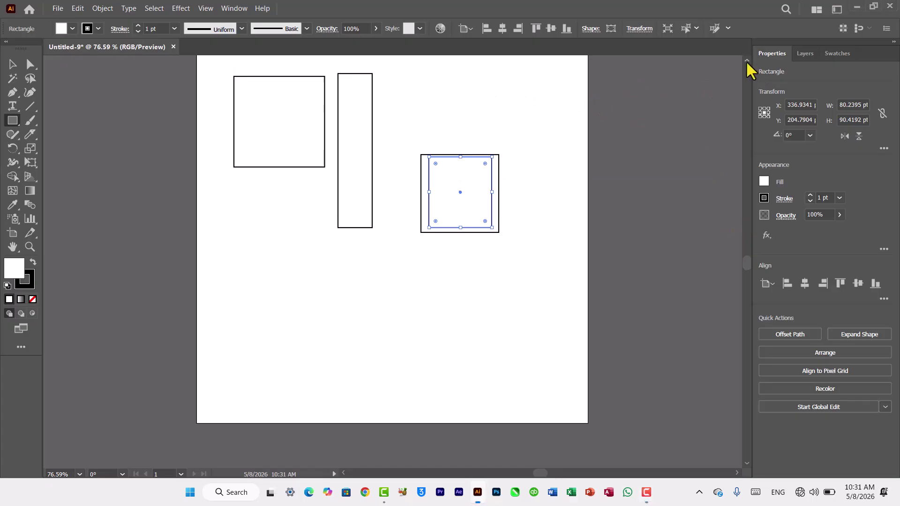
pyautogui.click(747, 61)
pyautogui.click(747, 61)
pyautogui.click(747, 60)
pyautogui.click(747, 61)
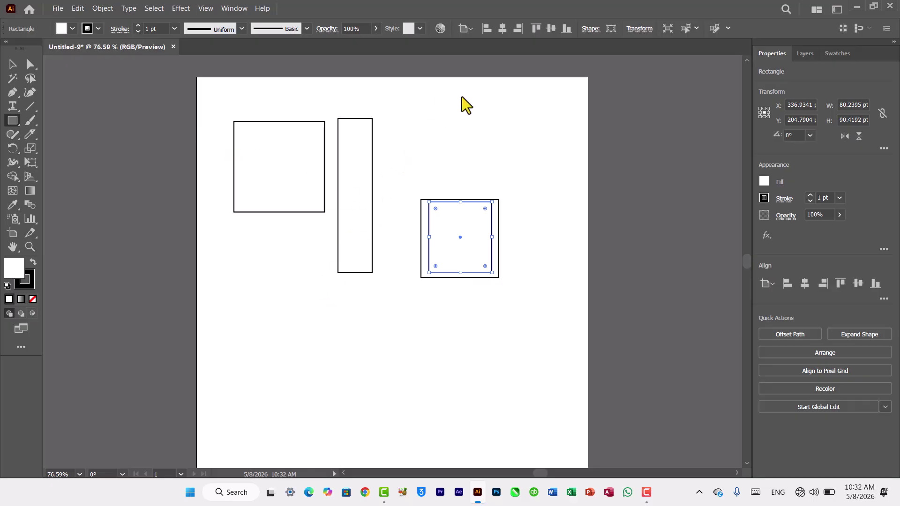
pyautogui.press('v')
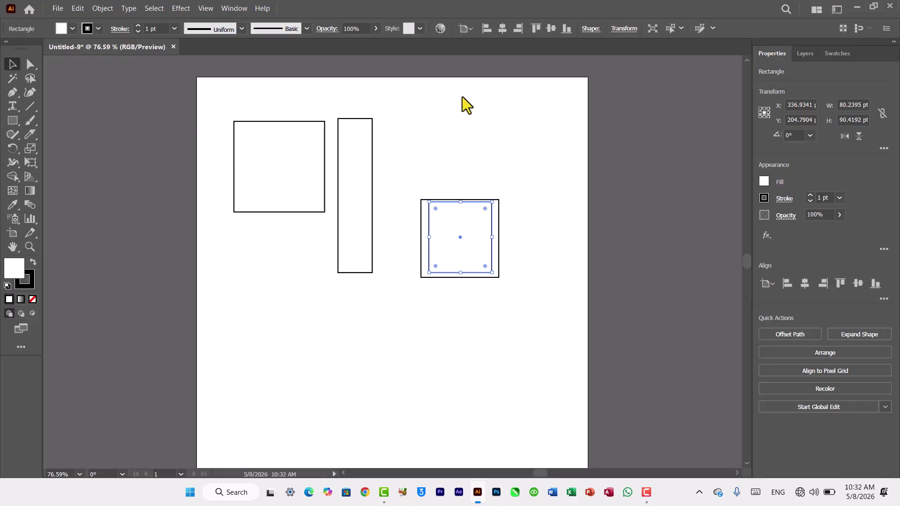
pyautogui.click(289, 171)
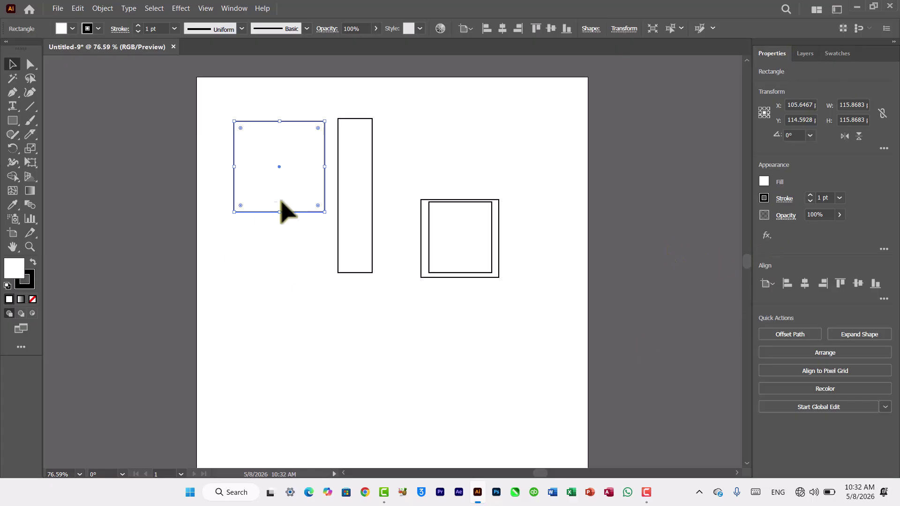
pyautogui.click(764, 183)
pyautogui.click(669, 224)
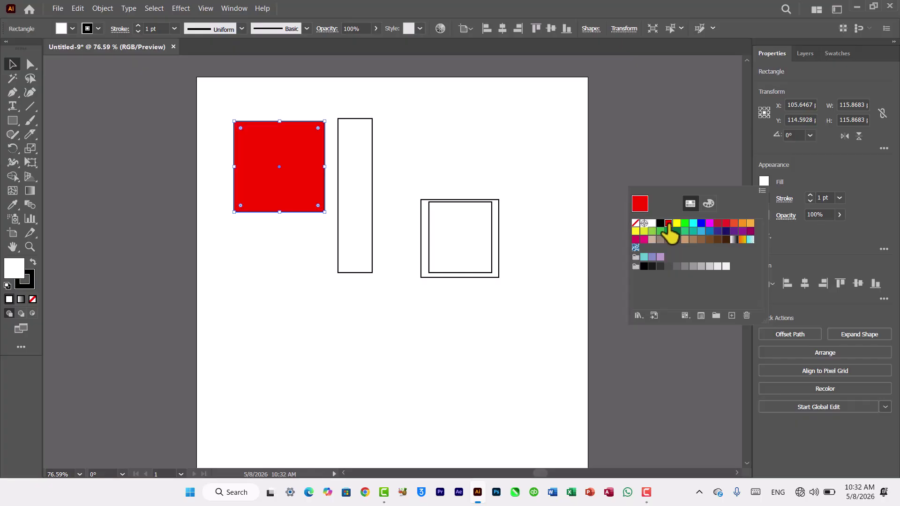
pyautogui.click(360, 203)
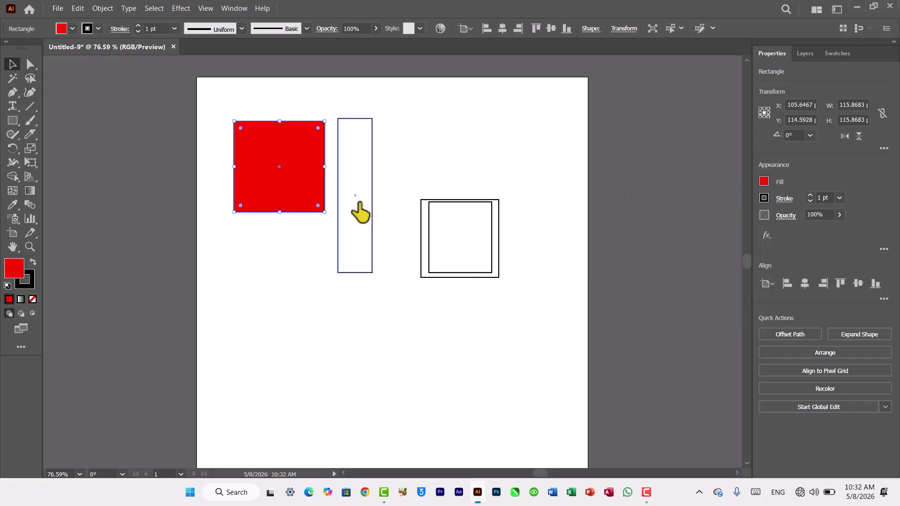
pyautogui.click(764, 182)
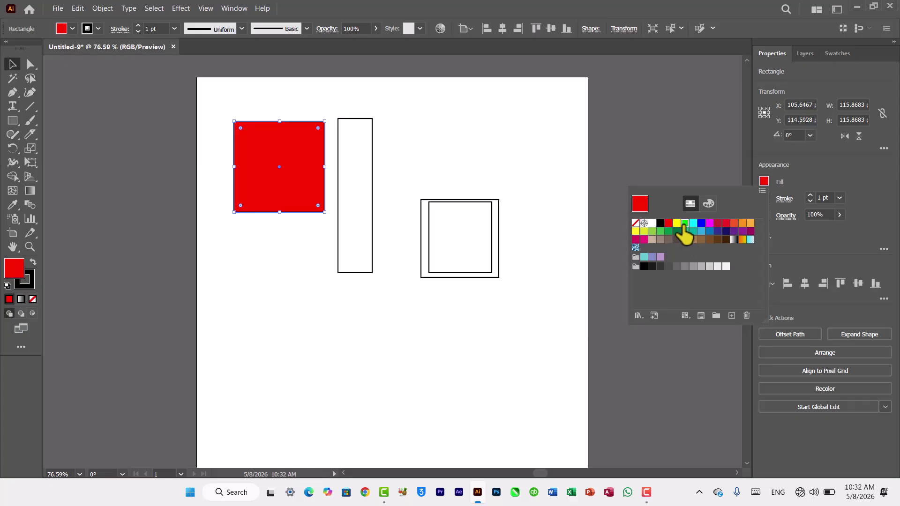
pyautogui.click(685, 224)
# - Fill the tall narrow rectangle beside the green square with RGB Red, and deselect it
pyautogui.click(363, 218)
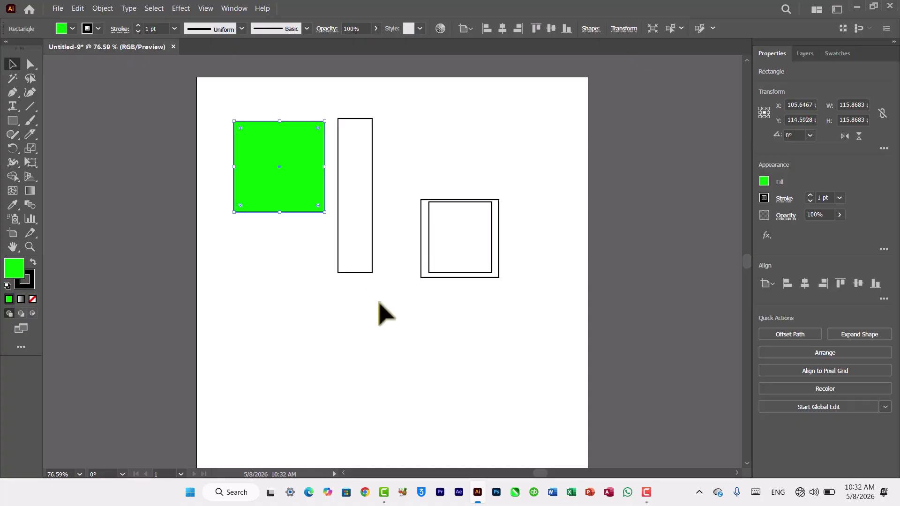
pyautogui.click(368, 268)
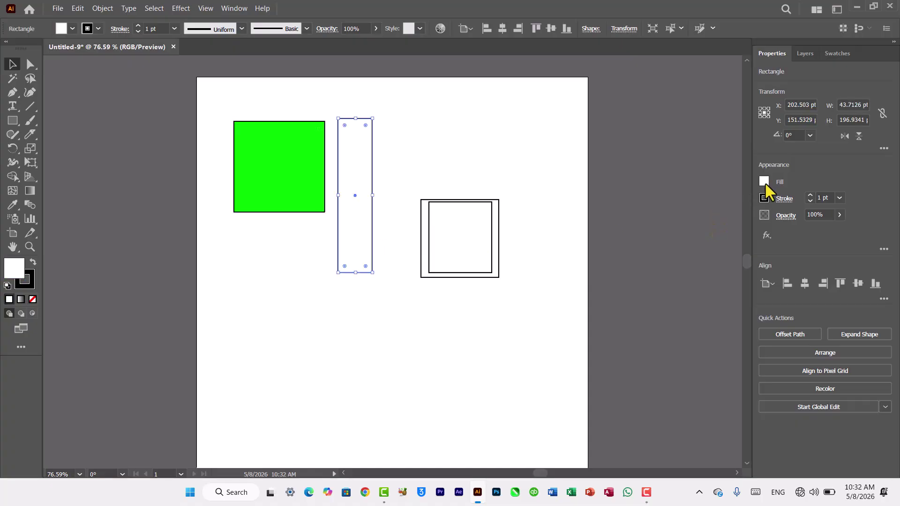
pyautogui.click(764, 182)
pyautogui.click(668, 223)
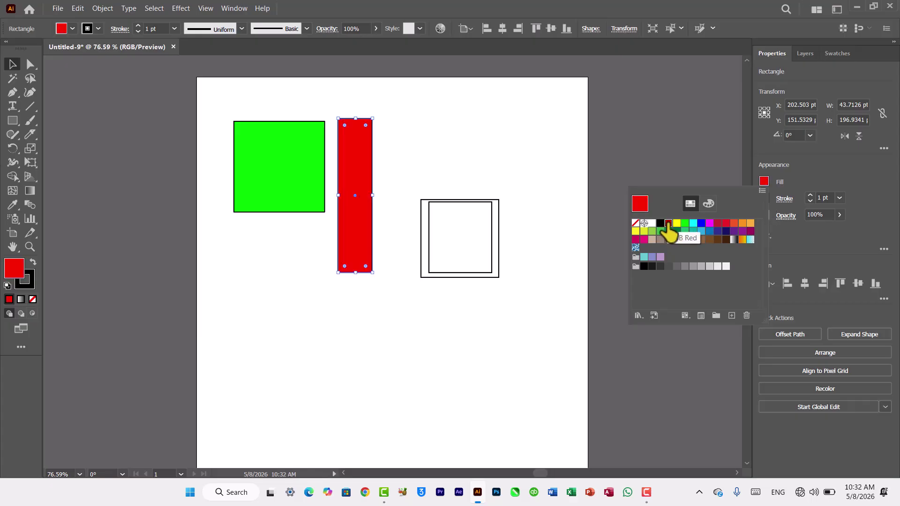
pyautogui.click(486, 370)
pyautogui.click(487, 369)
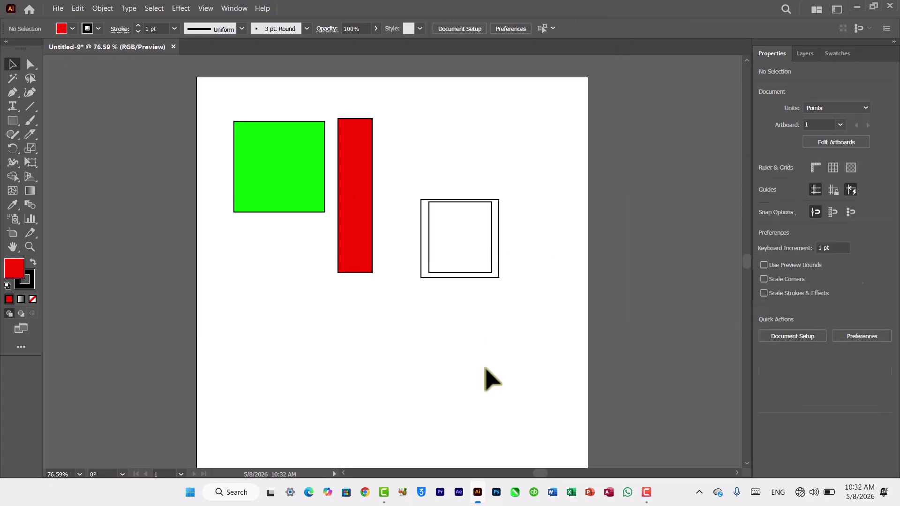
# - Fill the inner rectangle of the nested pair with blue, and deselect it
pyautogui.click(471, 233)
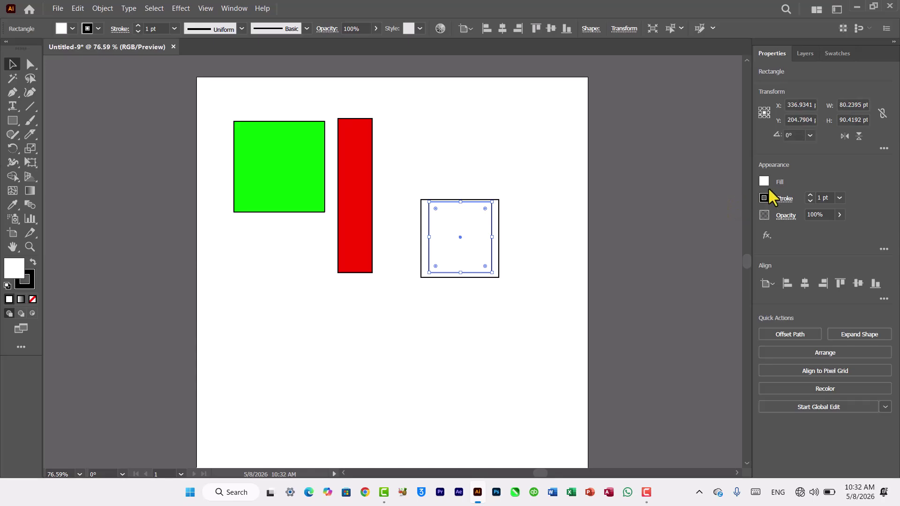
pyautogui.click(762, 182)
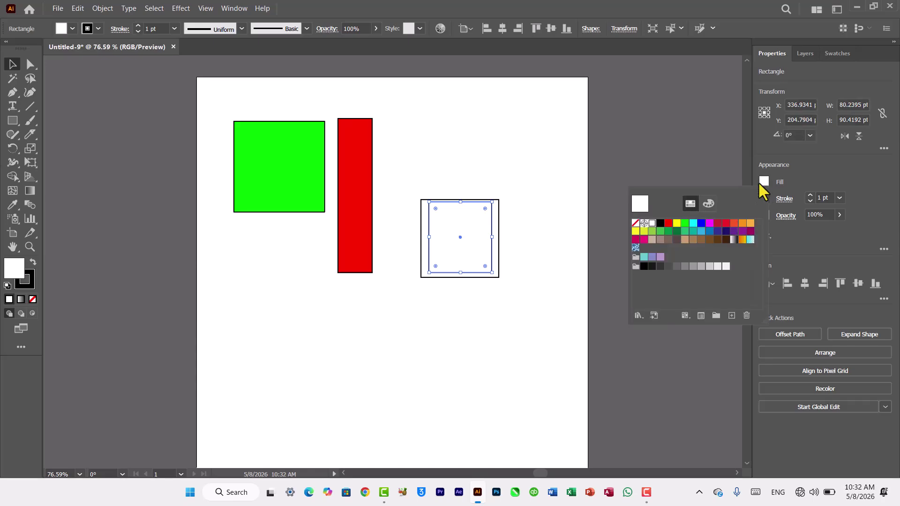
pyautogui.click(702, 224)
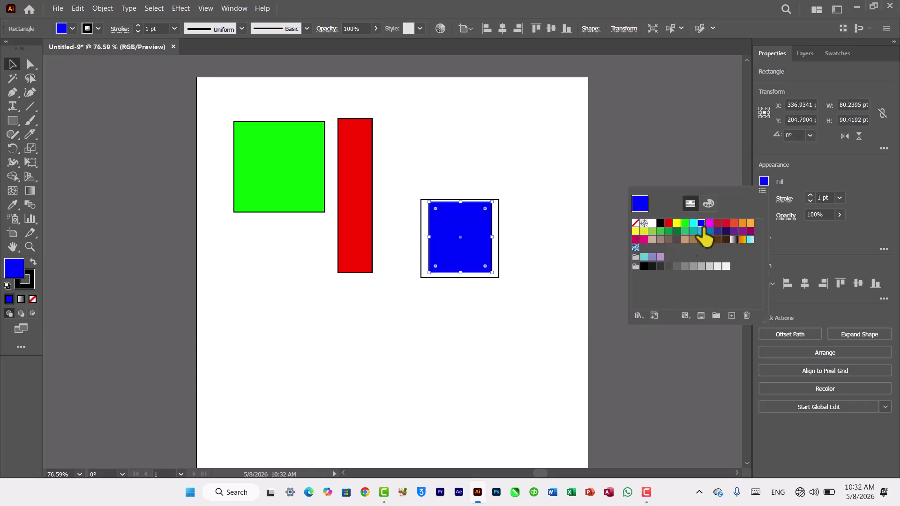
pyautogui.click(480, 324)
pyautogui.click(480, 324)
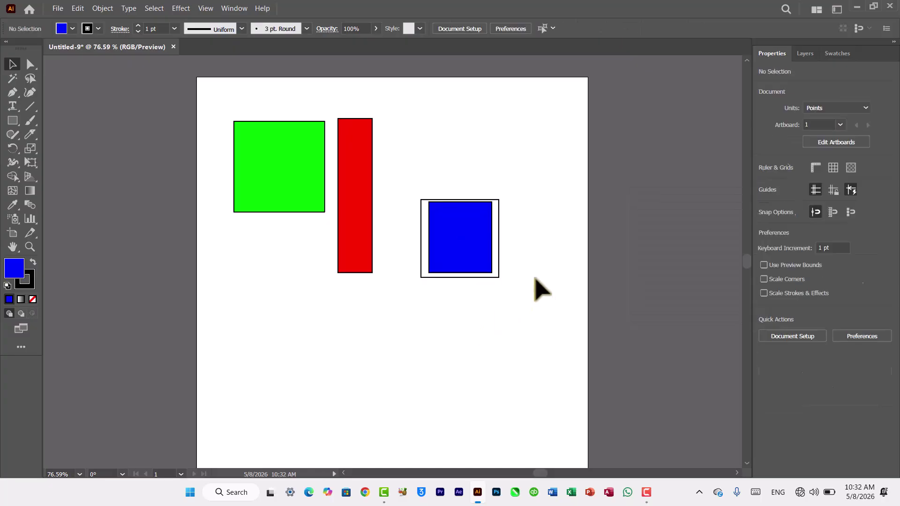
# - Fill the square surrounding the blue rectangle with yellow, and replace that fill with medium green
pyautogui.click(495, 257)
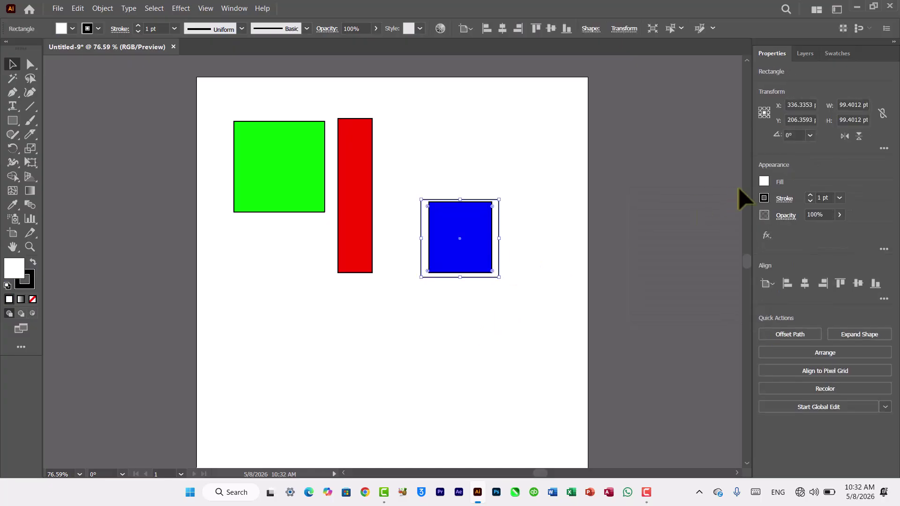
pyautogui.click(764, 182)
pyautogui.click(677, 224)
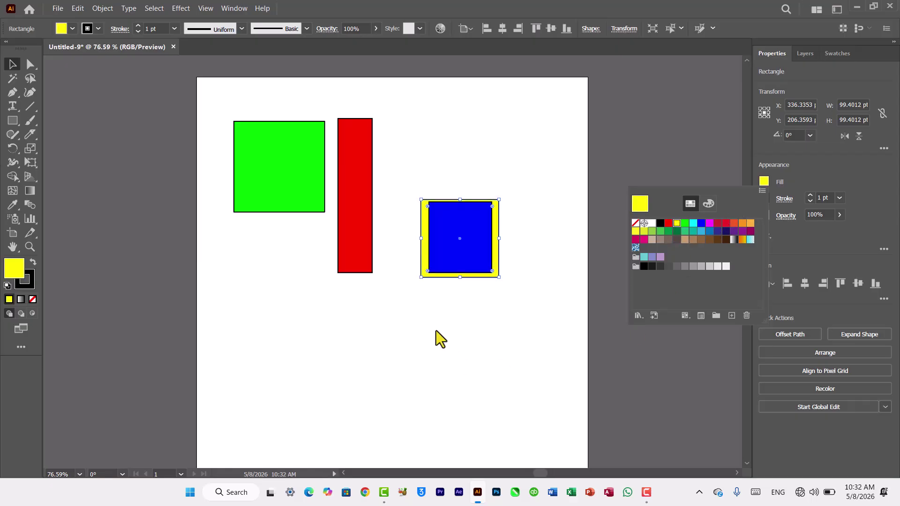
pyautogui.click(661, 232)
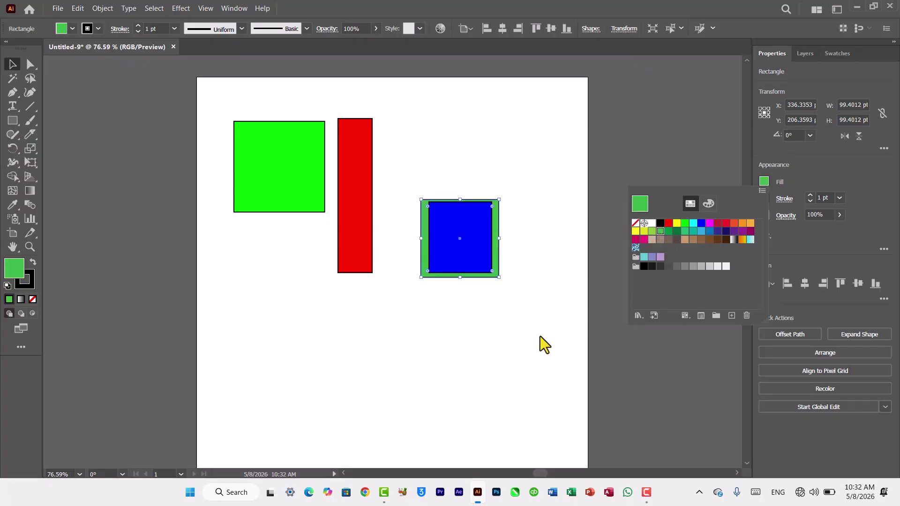
pyautogui.press('Escape')
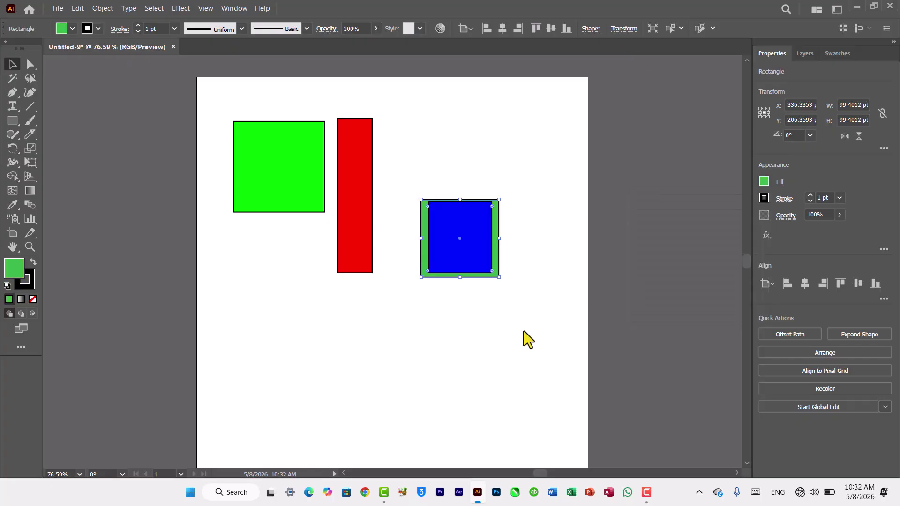
# - Give the tall red rectangle a 4 pt stroke coloured blue
pyautogui.click(284, 192)
pyautogui.click(349, 204)
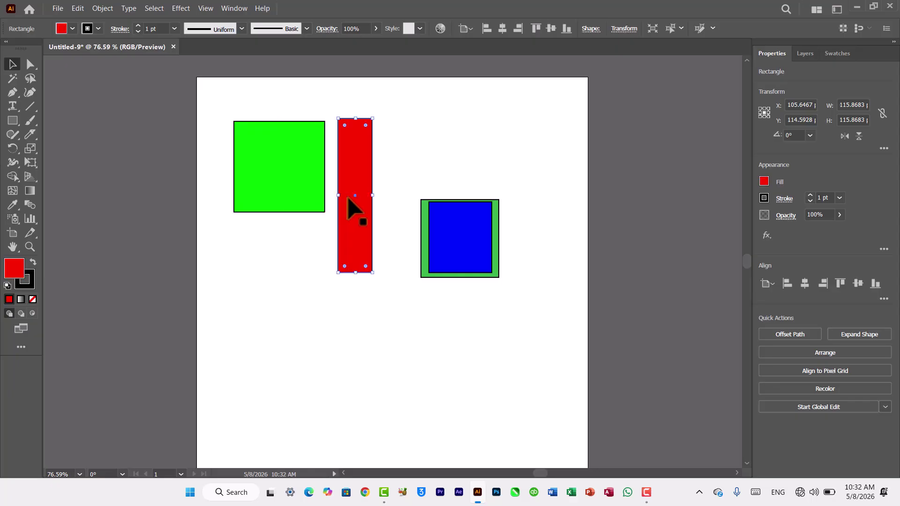
pyautogui.click(840, 198)
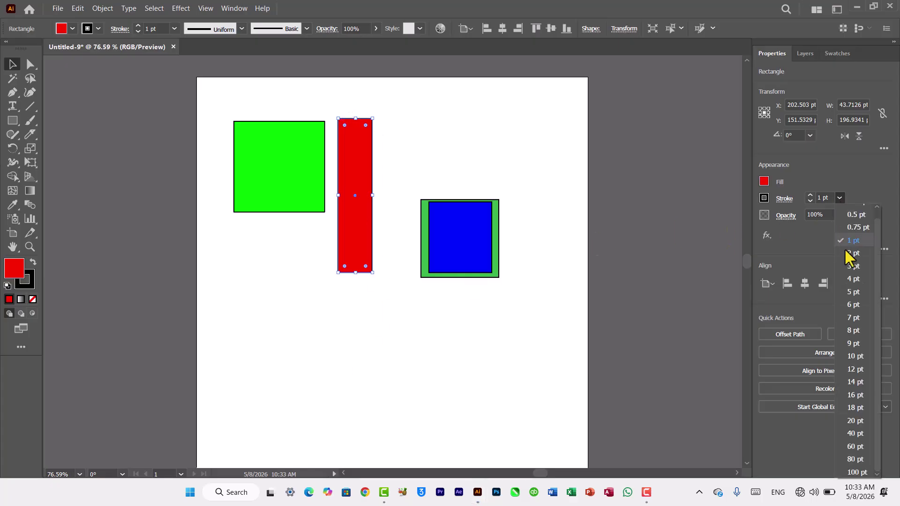
pyautogui.click(856, 281)
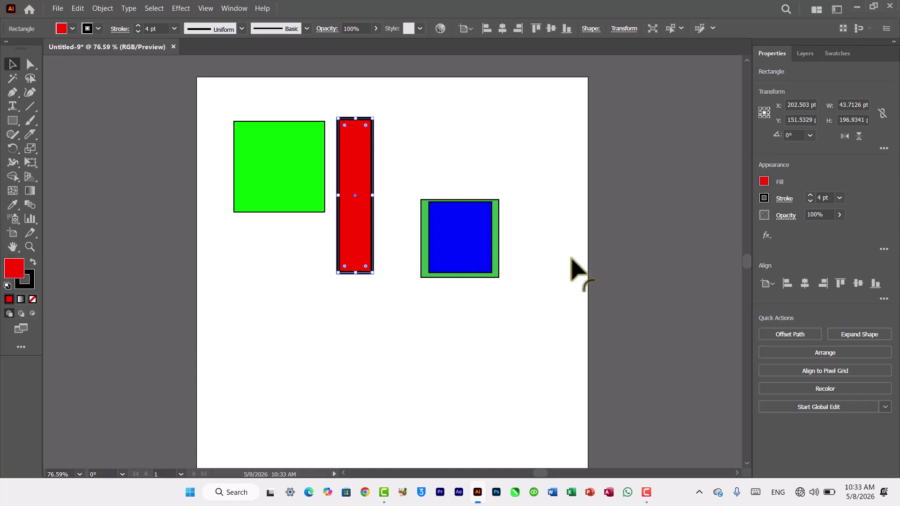
pyautogui.click(764, 197)
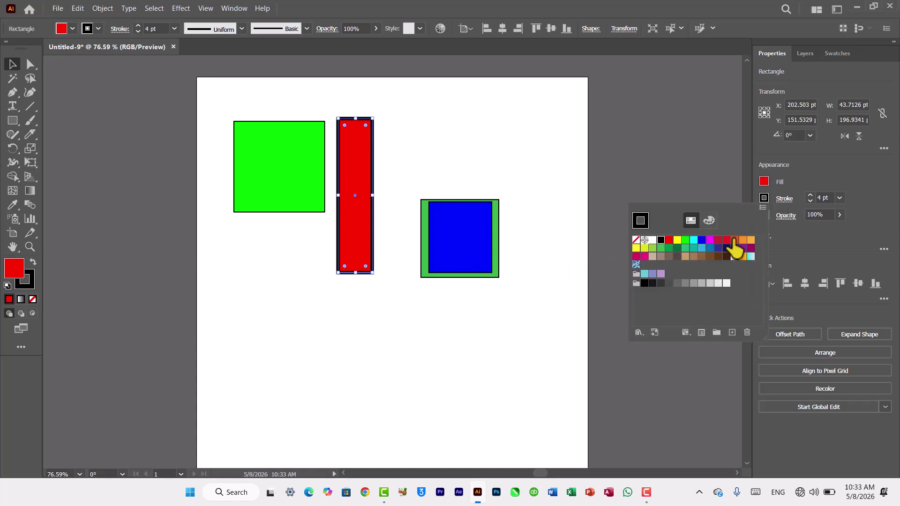
pyautogui.click(702, 240)
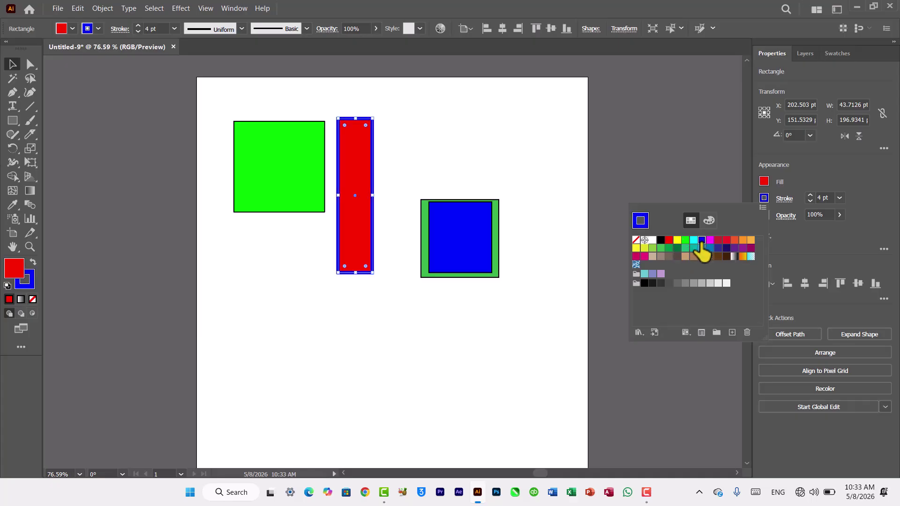
pyautogui.click(477, 316)
# - Lower the opacity of the tall red rectangle to 75%, and deselect it
pyautogui.click(840, 216)
pyautogui.moveTo(811, 232); pyautogui.dragTo(826, 233)
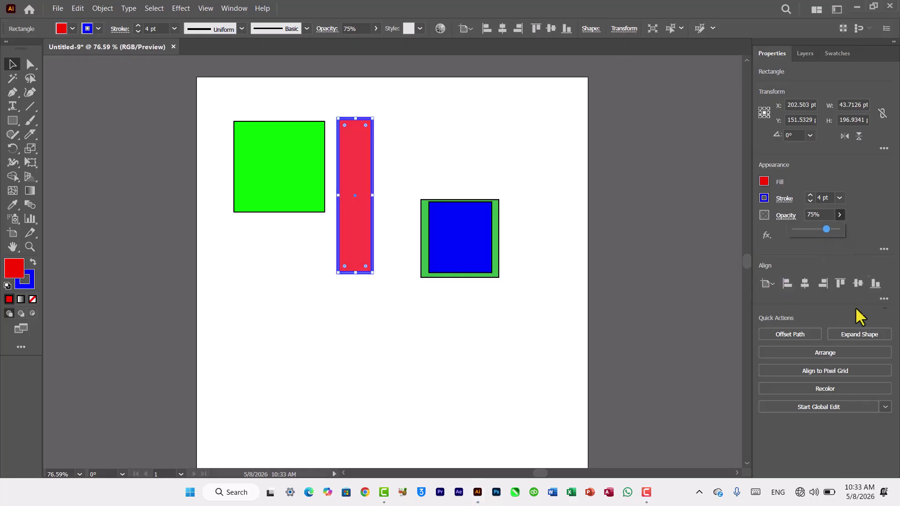
pyautogui.click(526, 280)
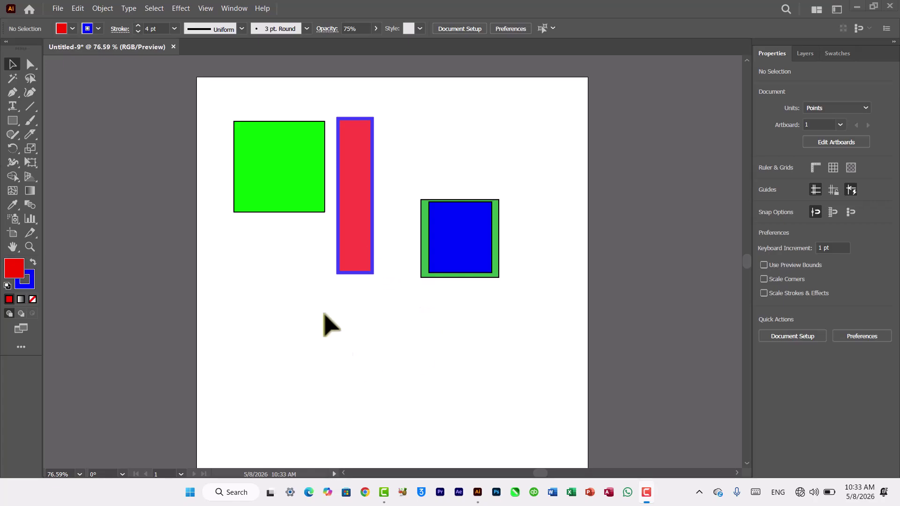
# - Select all the shapes on the artboard and delete them
pyautogui.click(316, 293)
pyautogui.hotkey('ctrl', 'a')
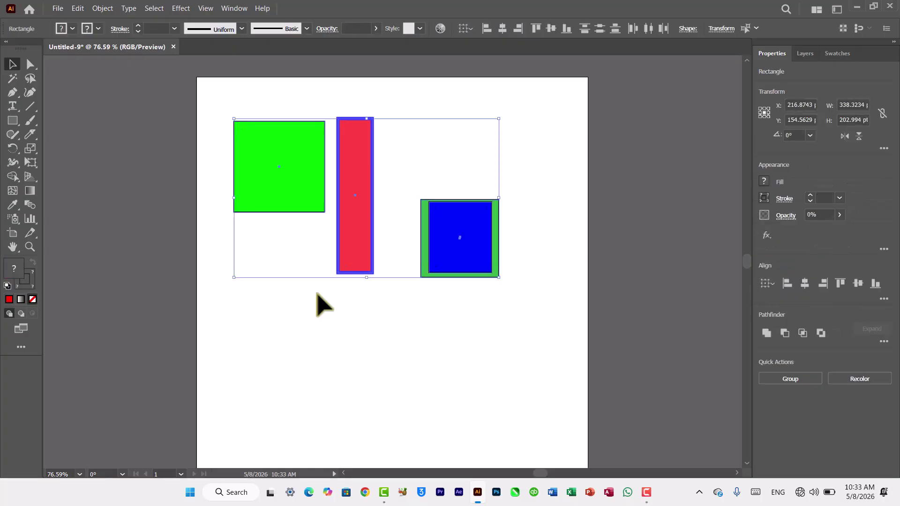
pyautogui.press('Delete')
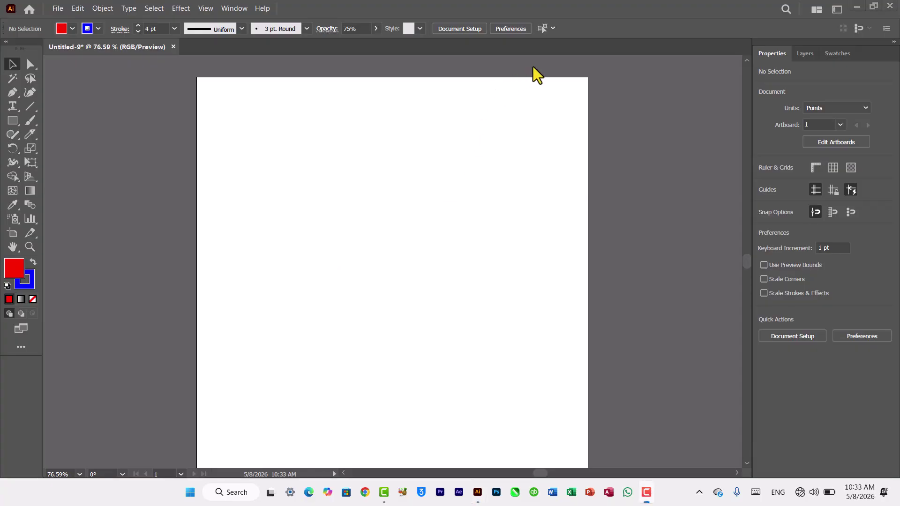
pyautogui.click(58, 9)
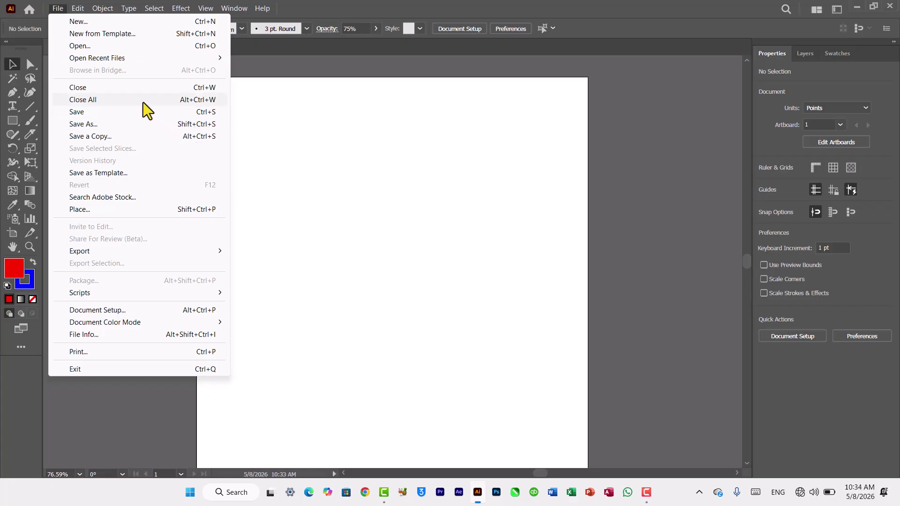
pyautogui.click(503, 234)
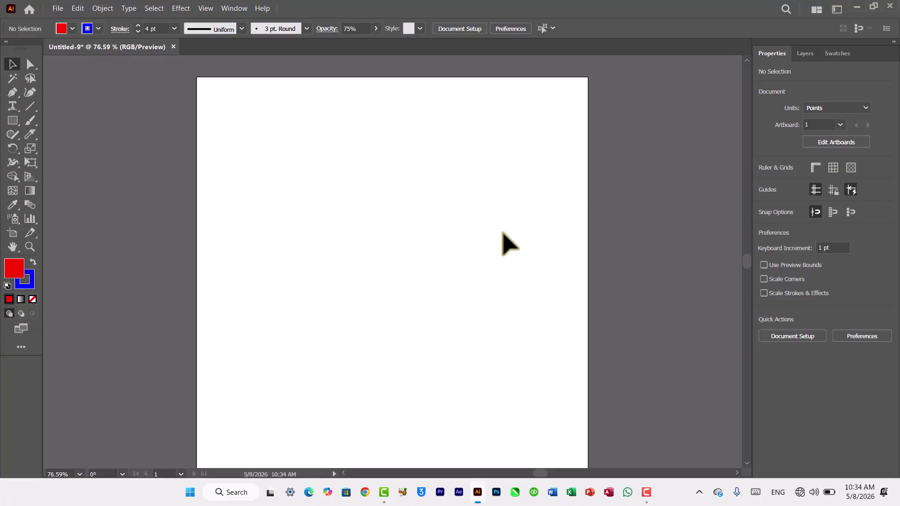
# - Draw a large square on the artboard, enlarge it to about 419 pt wide, and position it near the artboard's centre
pyautogui.click(12, 121)
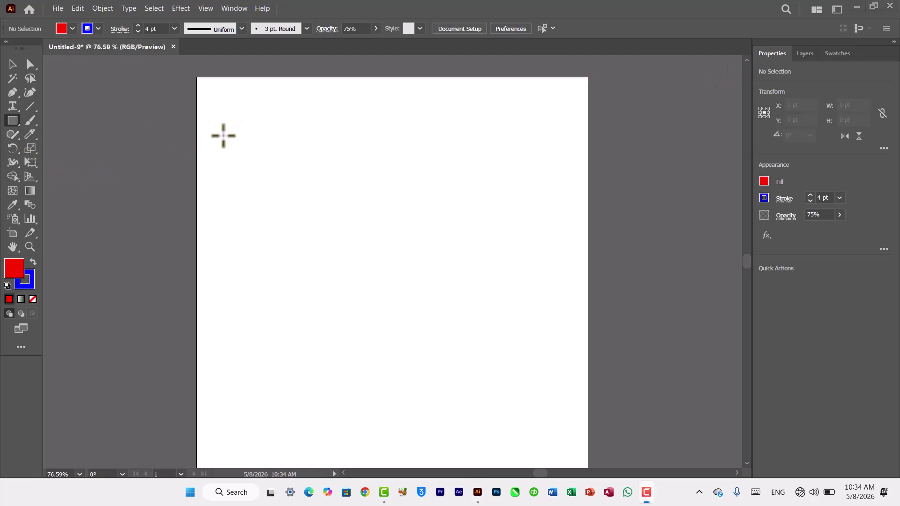
pyautogui.moveTo(224, 136)
pyautogui.mouseDown()
pyautogui.moveTo(358, 245)
pyautogui.moveTo(442, 271)
pyautogui.moveTo(528, 283)
pyautogui.mouseUp()
pyautogui.press('v')
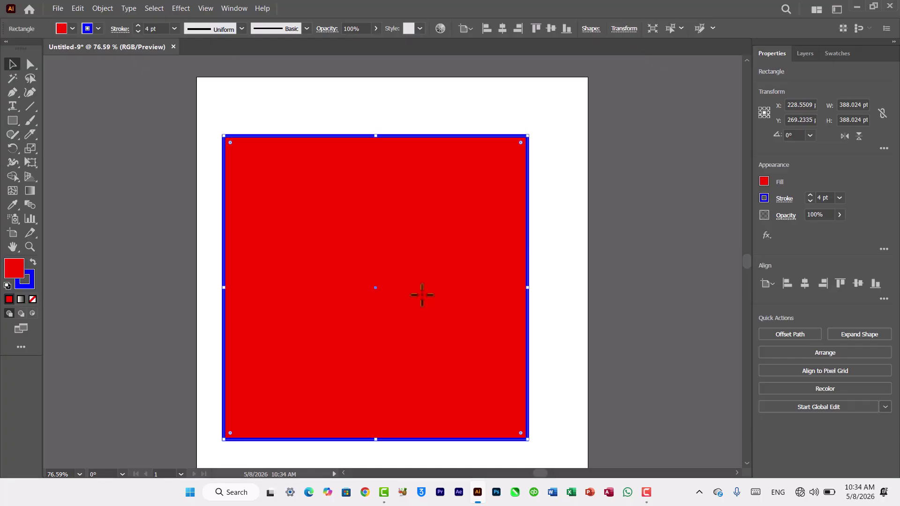
pyautogui.moveTo(422, 295); pyautogui.dragTo(435, 272)
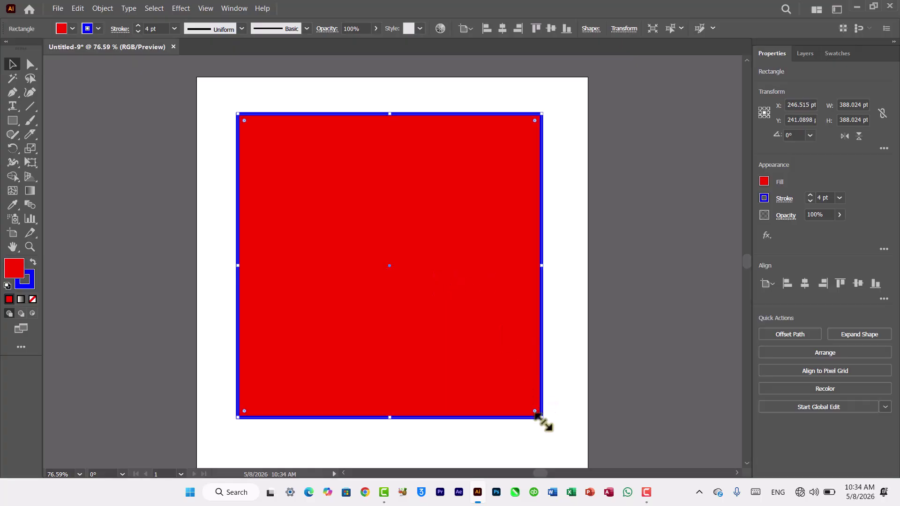
pyautogui.moveTo(543, 422); pyautogui.dragTo(569, 460)
pyautogui.moveTo(442, 364); pyautogui.dragTo(443, 368)
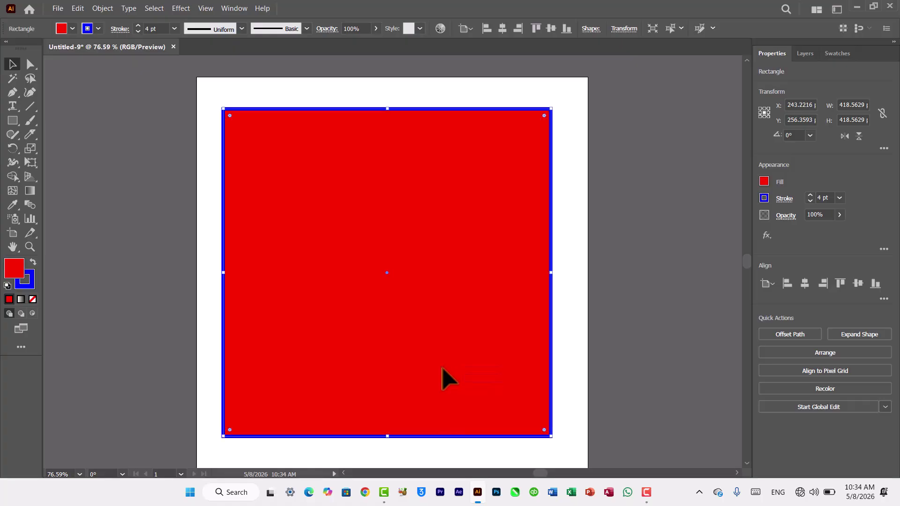
# - Draw a circle about 181 pt in diameter with the Ellipse tool, and move it to the middle of the red square
pyautogui.click(17, 124)
pyautogui.click(56, 149)
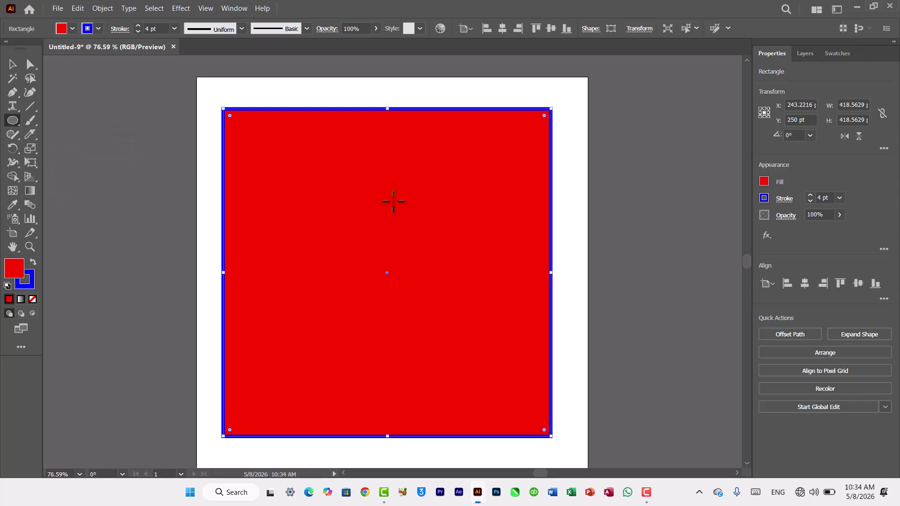
pyautogui.moveTo(333, 212); pyautogui.dragTo(476, 354)
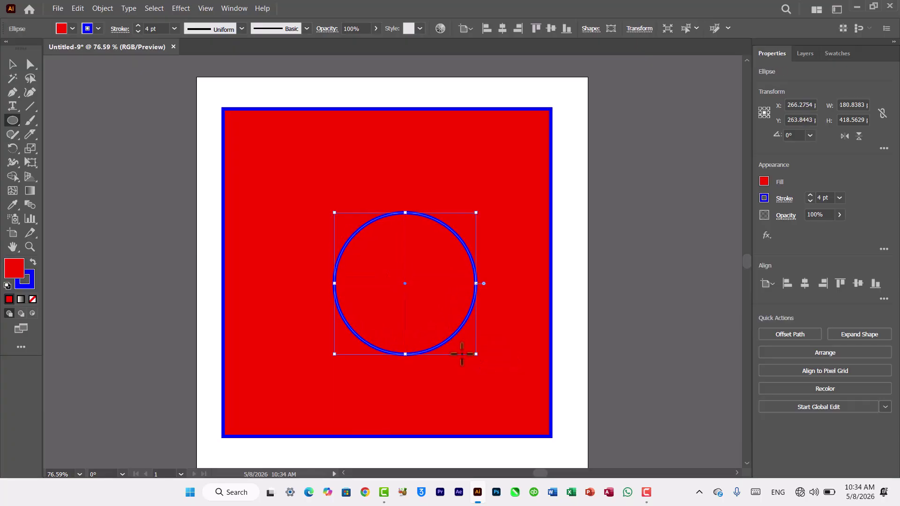
pyautogui.press('v')
pyautogui.moveTo(408, 291); pyautogui.dragTo(386, 277)
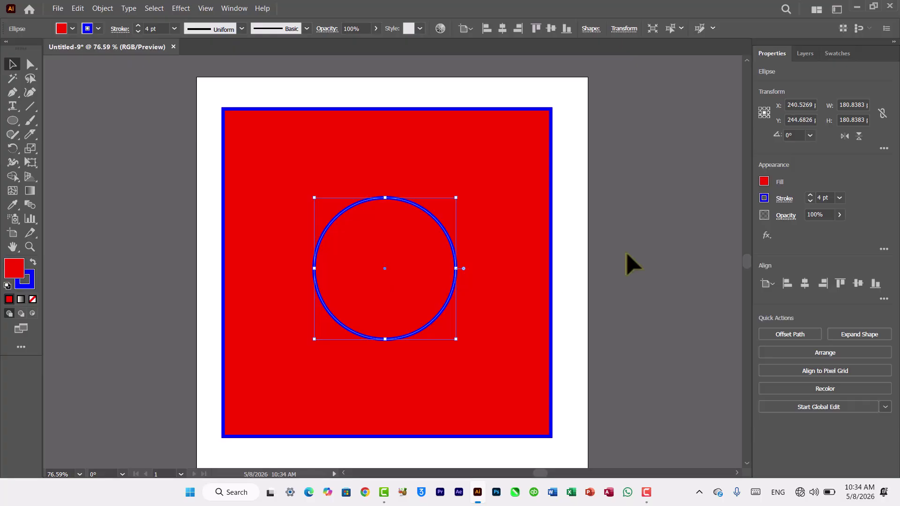
# - Fill the circle with bright green, and replace that fill with white
pyautogui.click(764, 183)
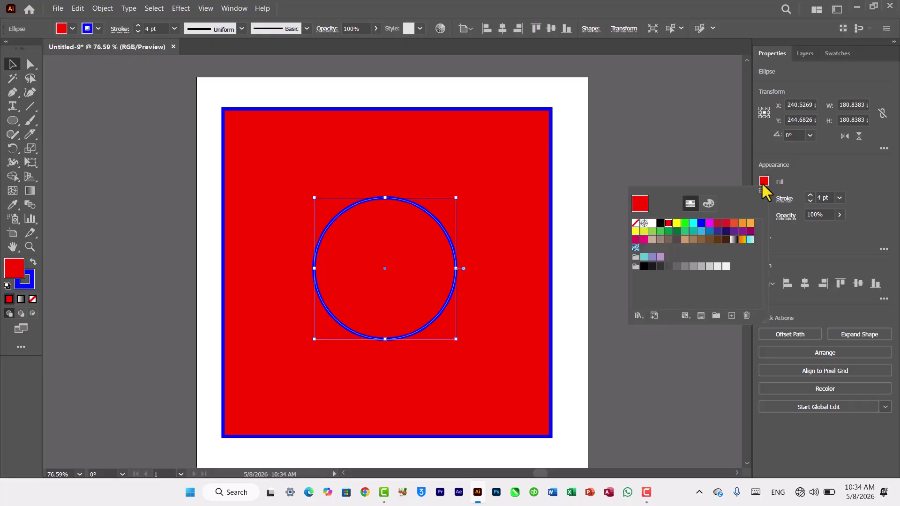
pyautogui.click(685, 223)
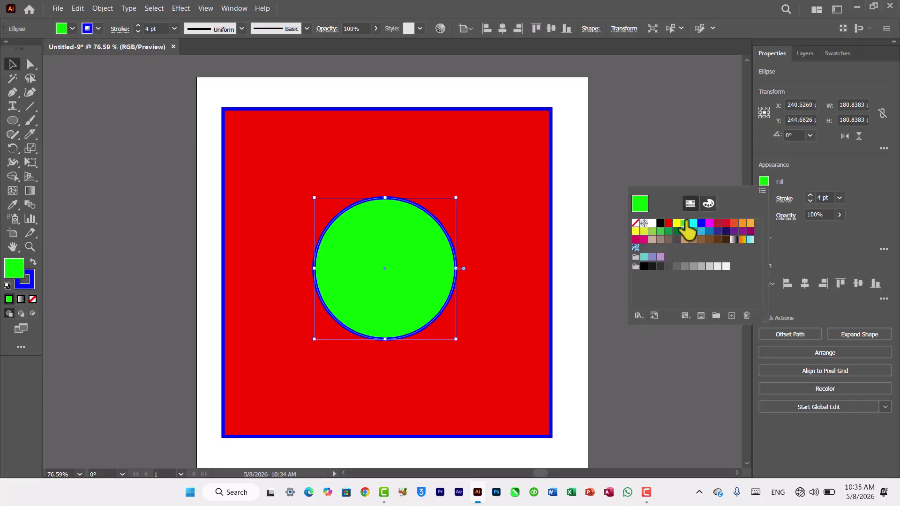
pyautogui.click(653, 224)
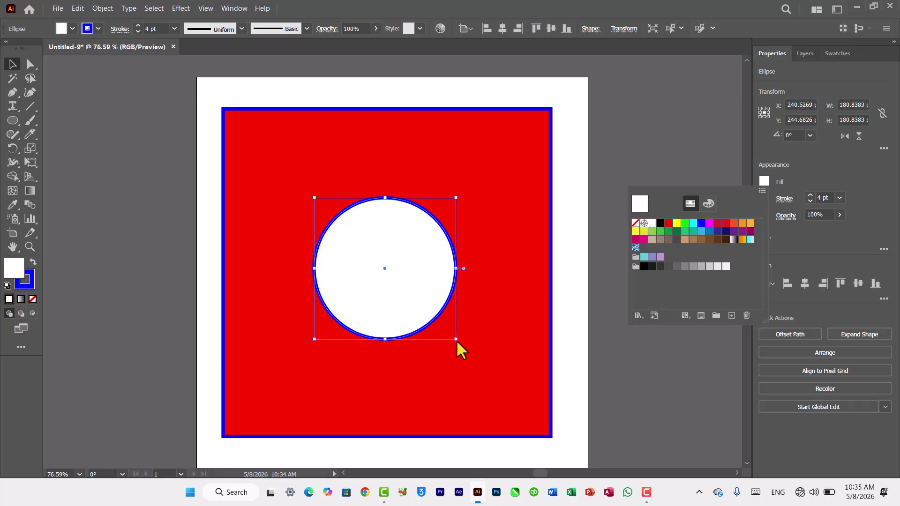
# - Enlarge the white circle slightly, reposition it near the centre of the red square, and deselect everything
pyautogui.click(455, 340)
pyautogui.click(455, 340)
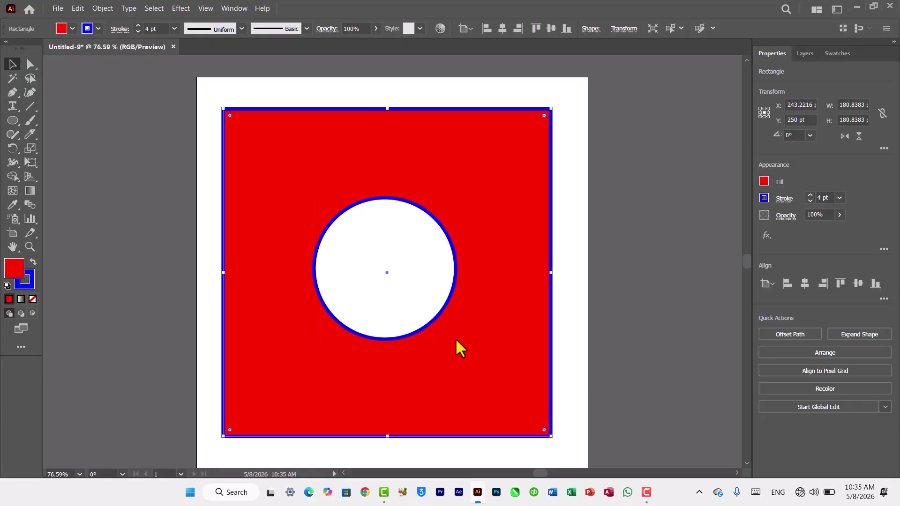
pyautogui.click(408, 285)
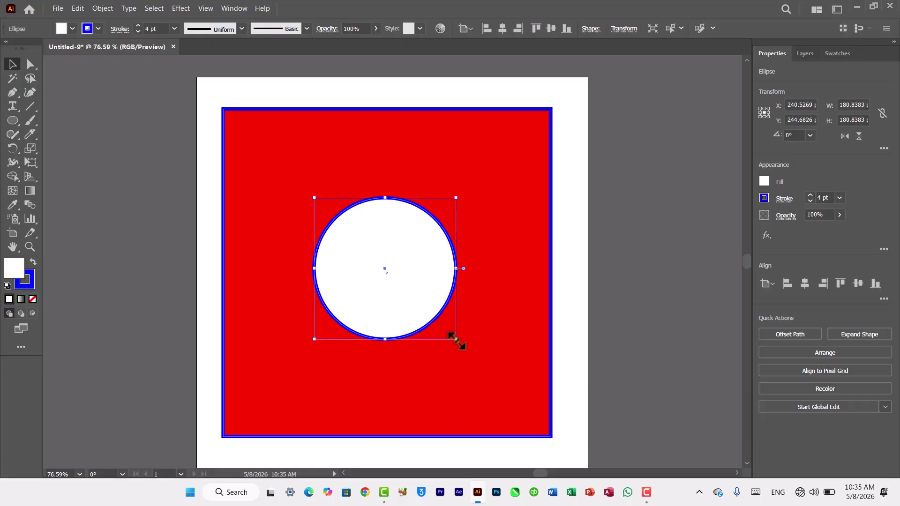
pyautogui.moveTo(457, 339); pyautogui.dragTo(473, 363)
pyautogui.moveTo(398, 309); pyautogui.dragTo(387, 291)
pyautogui.click(502, 312)
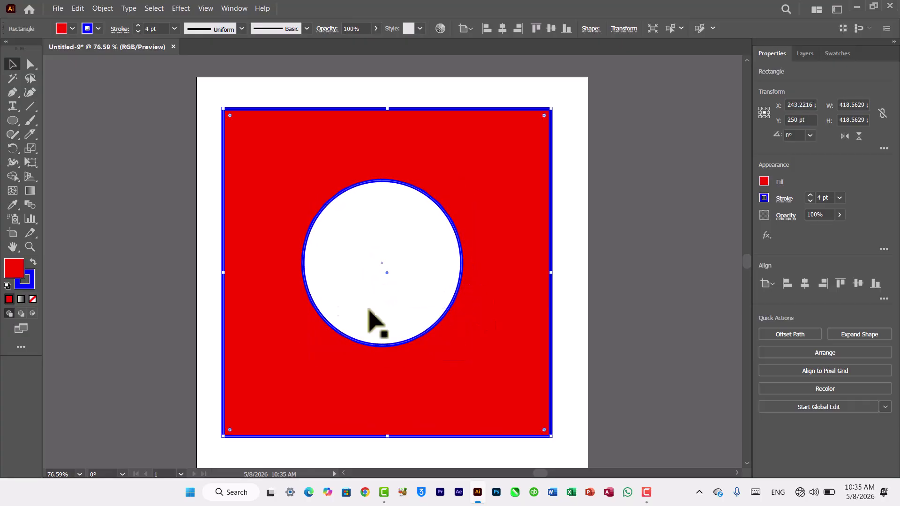
pyautogui.click(567, 252)
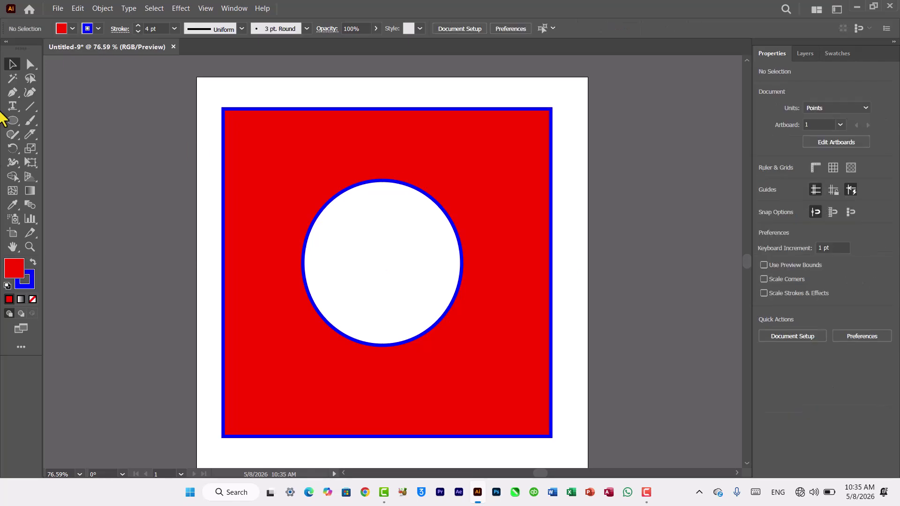
# - Save the document to the Desktop as MY Design in the Adobe Illustrator (*.AI) format
pyautogui.click(58, 8)
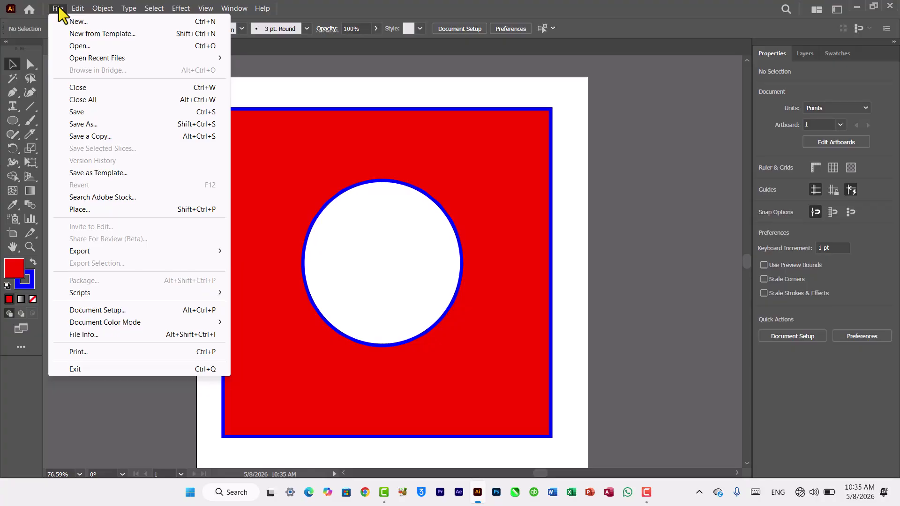
pyautogui.click(104, 114)
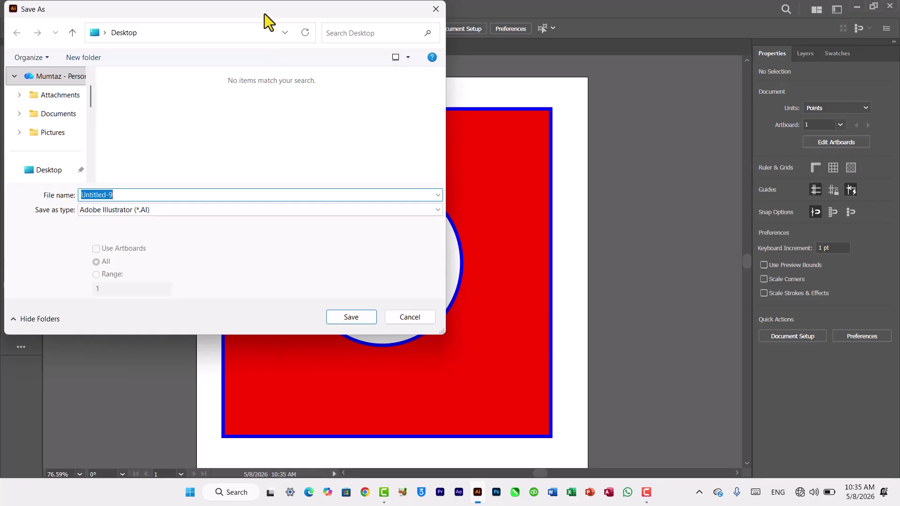
pyautogui.moveTo(267, 15); pyautogui.dragTo(351, 67)
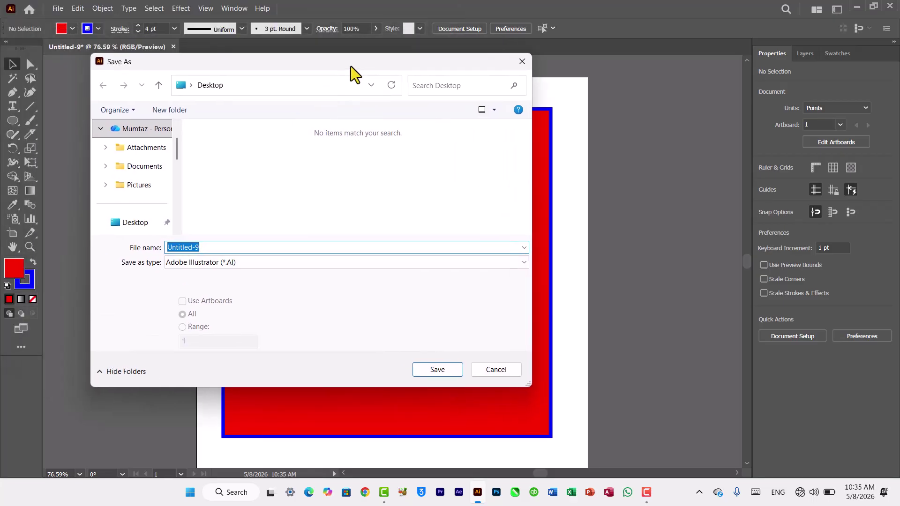
pyautogui.click(118, 223)
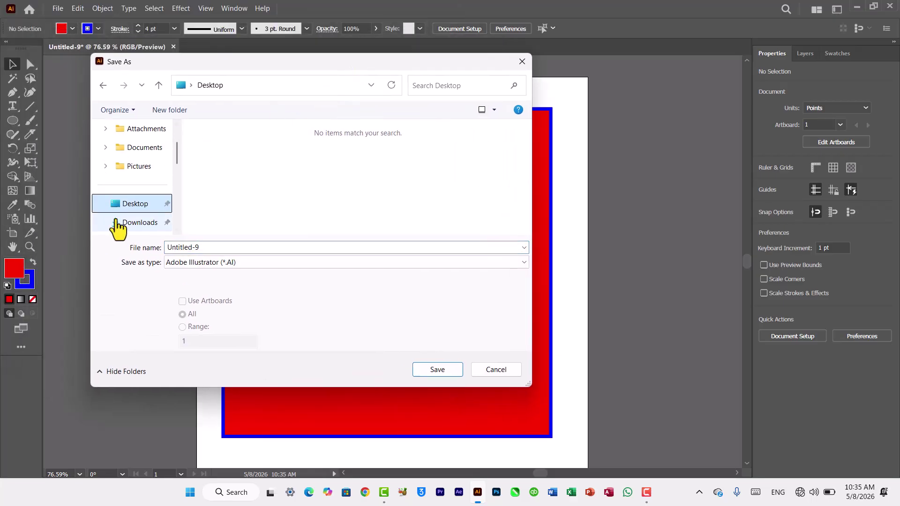
pyautogui.moveTo(227, 250); pyautogui.dragTo(164, 252)
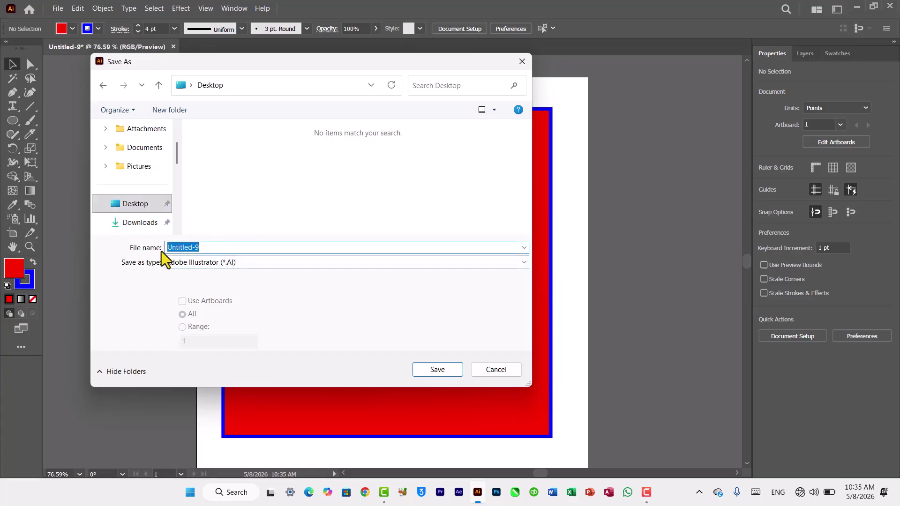
pyautogui.write('MY Design')
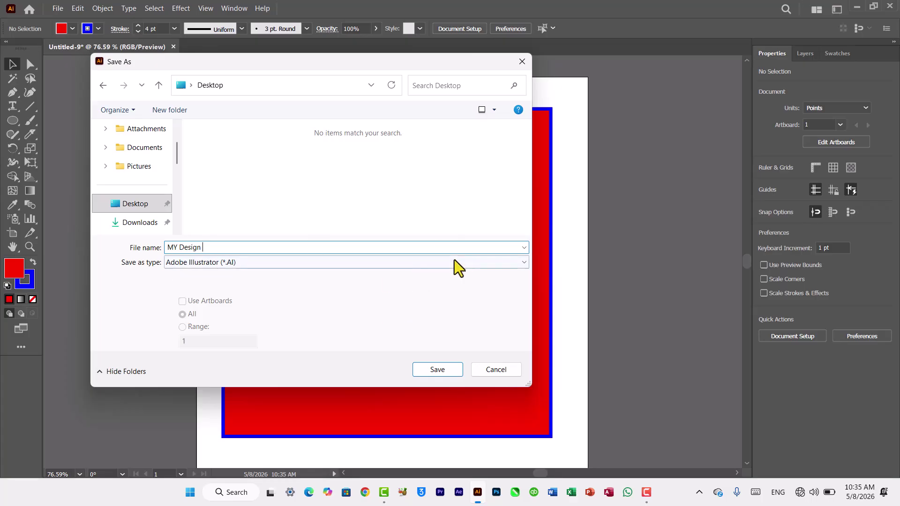
pyautogui.click(471, 263)
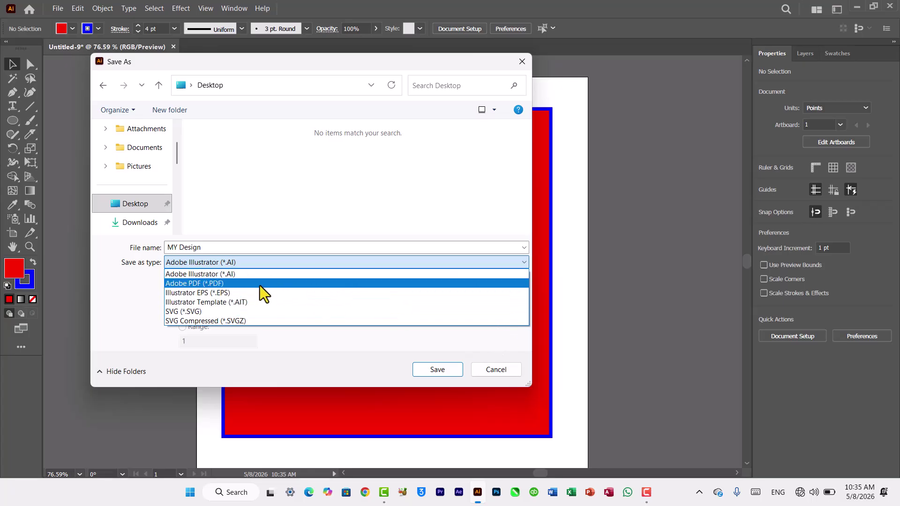
pyautogui.click(243, 275)
pyautogui.click(438, 370)
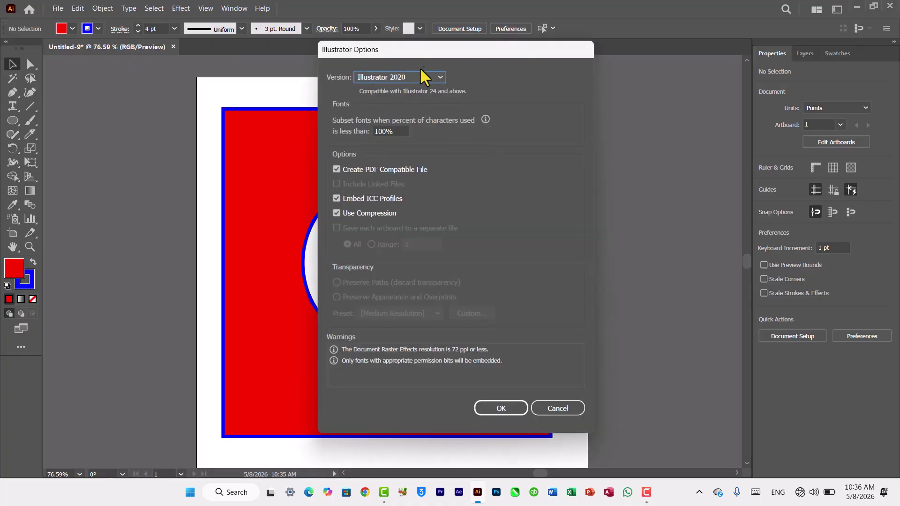
# - Finish saving in Illustrator 2020 format with a 100% font subset threshold, PDF compatibility, embedded ICC profiles and compression enabled
pyautogui.moveTo(427, 55); pyautogui.dragTo(340, 81)
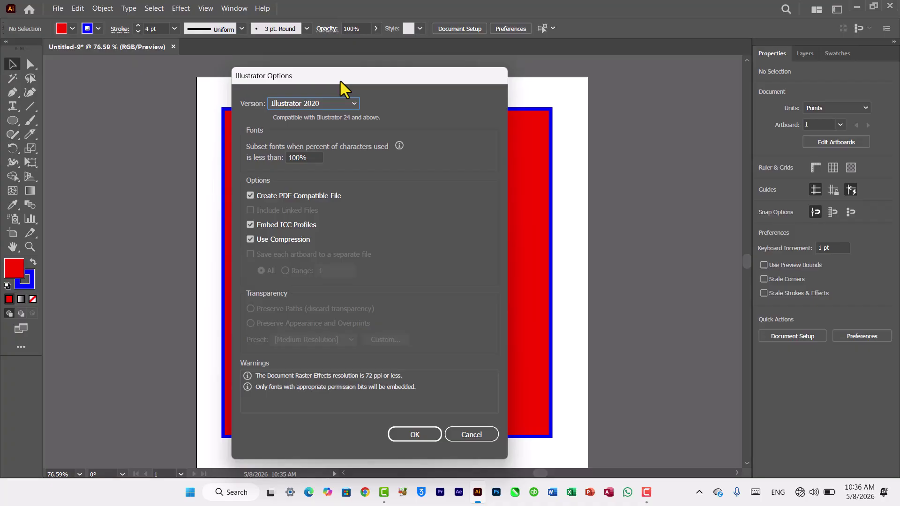
pyautogui.click(354, 104)
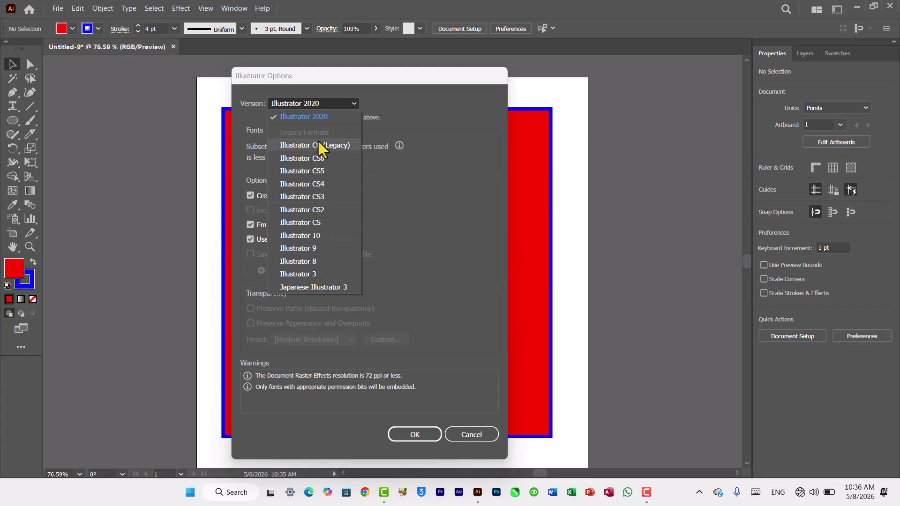
pyautogui.click(353, 102)
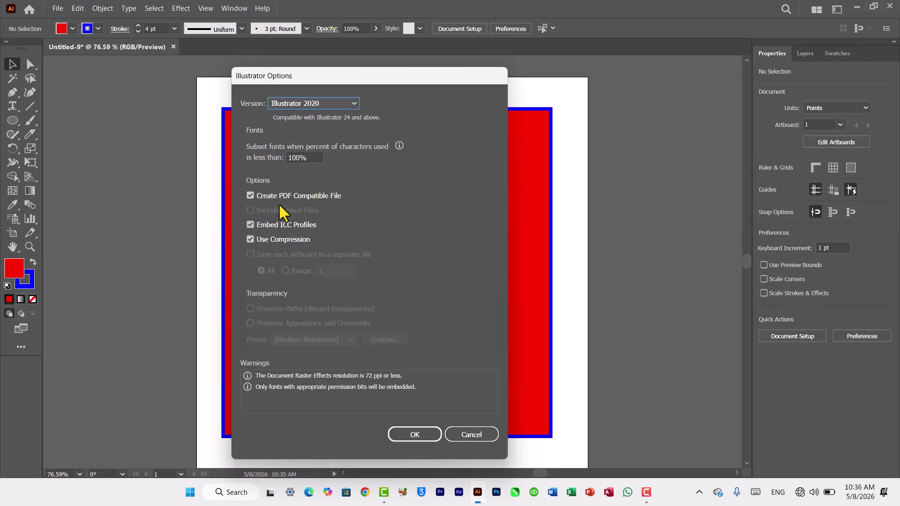
pyautogui.click(315, 157)
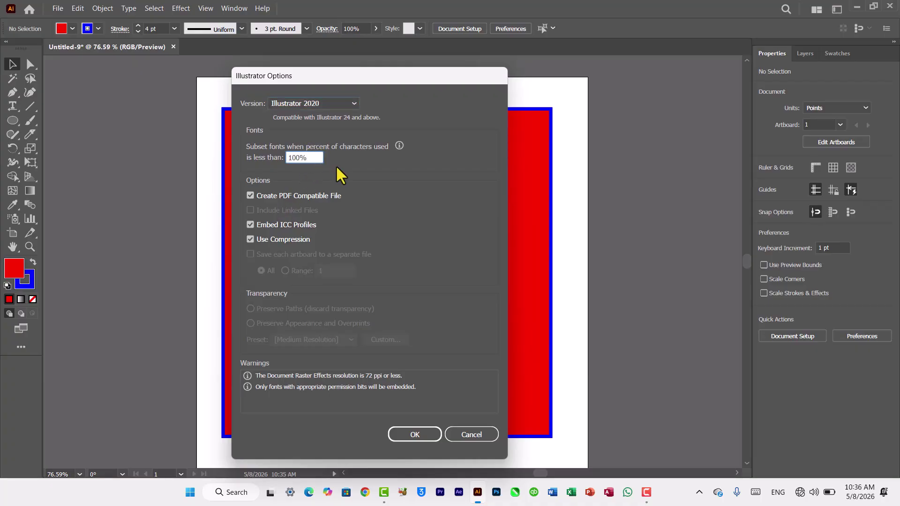
pyautogui.moveTo(308, 157); pyautogui.dragTo(277, 157)
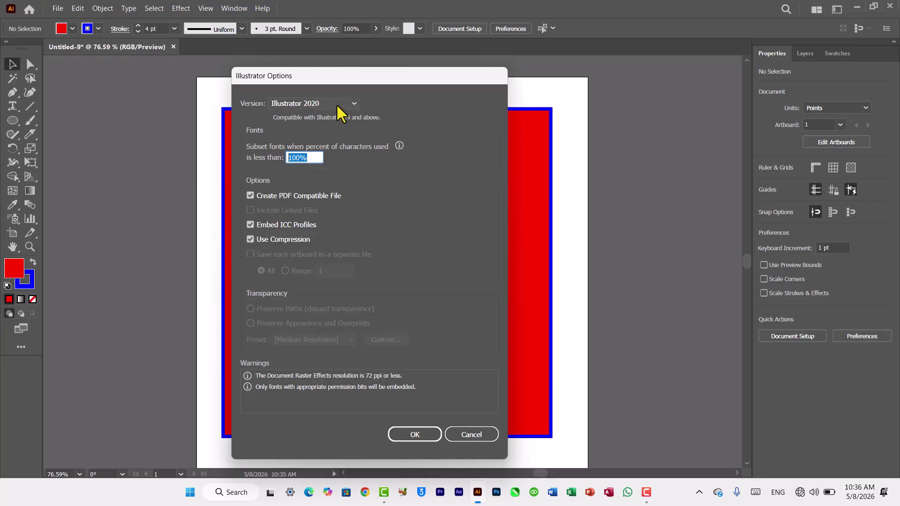
pyautogui.click(281, 198)
pyautogui.click(280, 198)
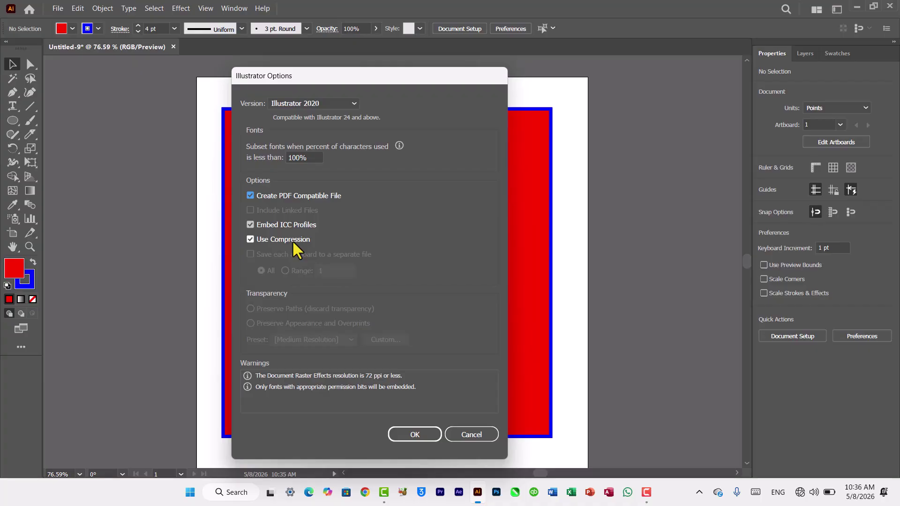
pyautogui.click(426, 438)
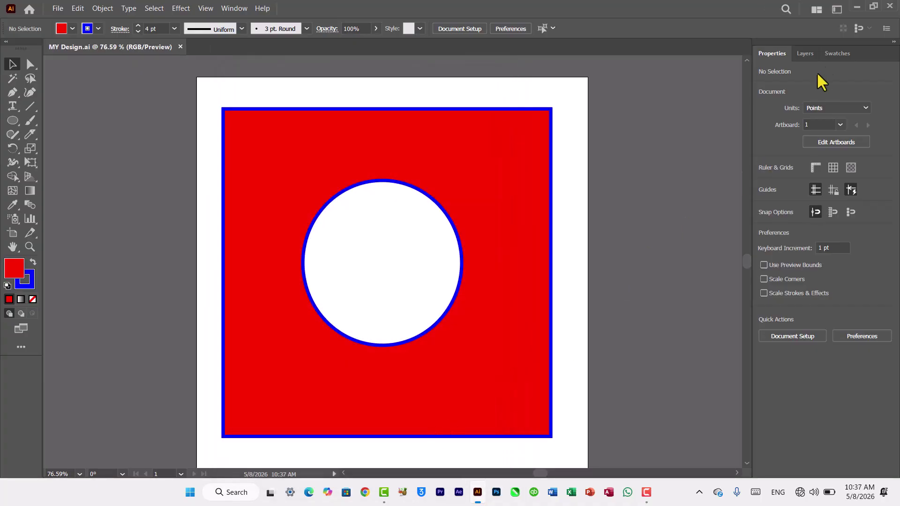
# - Show the desktop, move the MY Design file icon to an empty area near the upper middle, and switch back to Illustrator
pyautogui.click(857, 8)
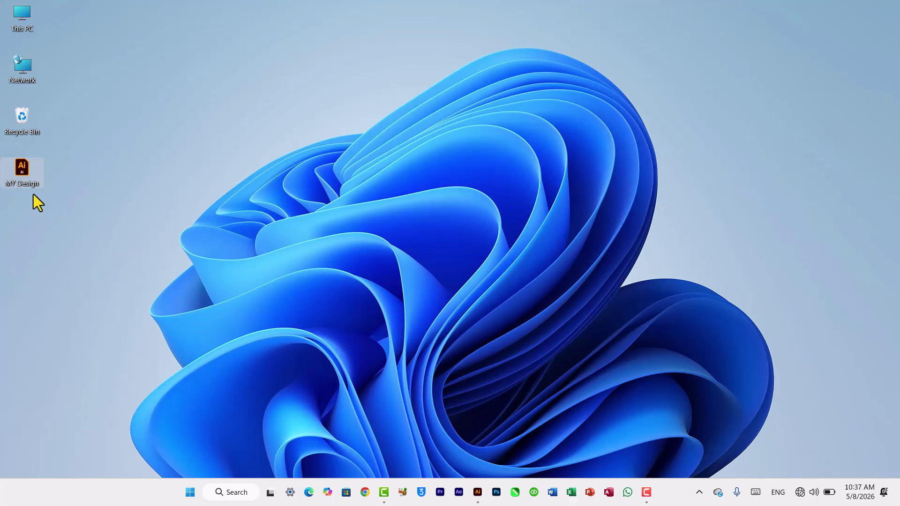
pyautogui.moveTo(27, 181); pyautogui.dragTo(295, 123)
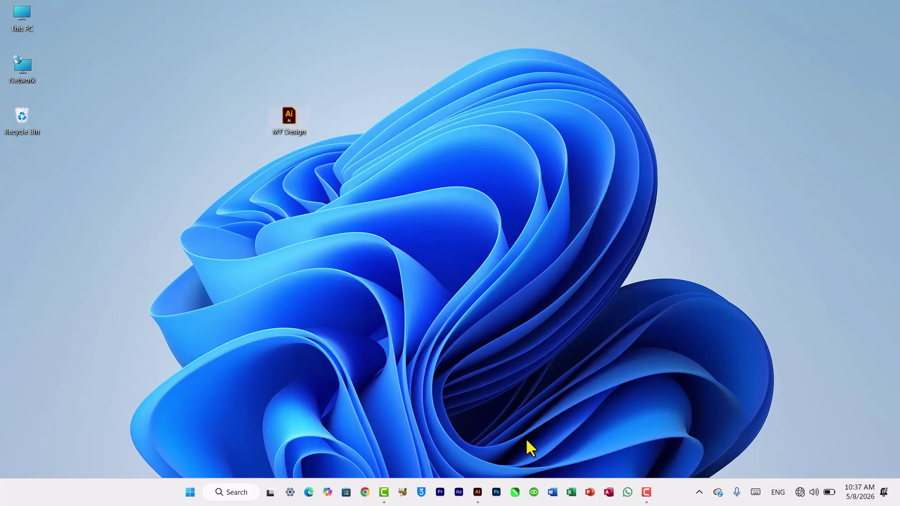
pyautogui.click(478, 493)
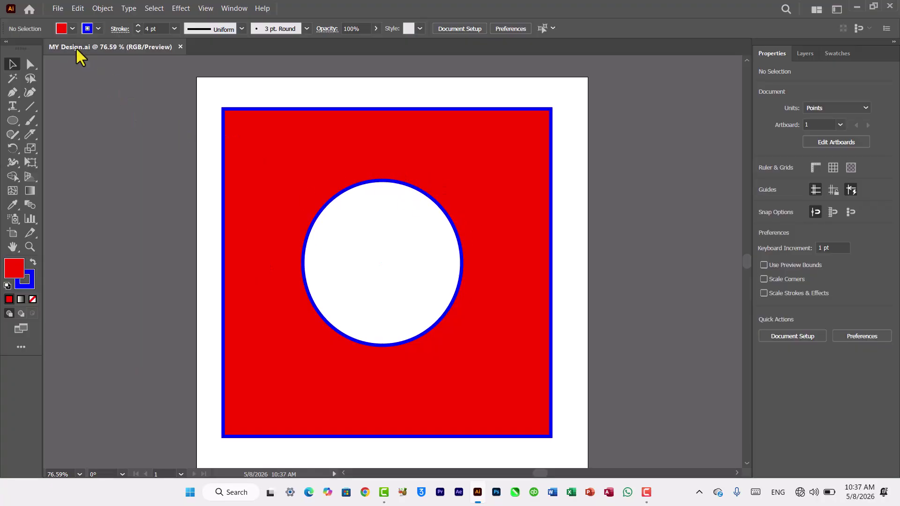
# - Save a copy of the design to the Desktop as MY Design copy 02 in Adobe PDF (*.PDF) format with the Illustrator Default preset
pyautogui.click(60, 10)
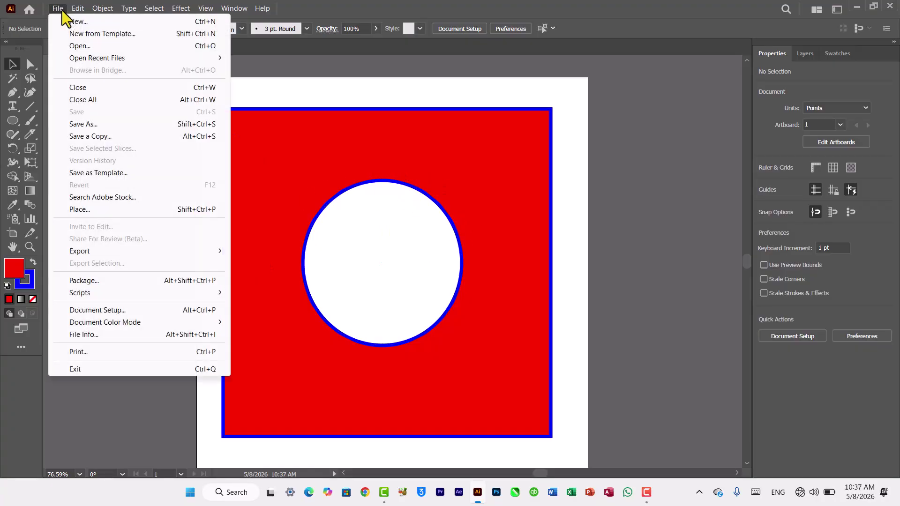
pyautogui.click(105, 140)
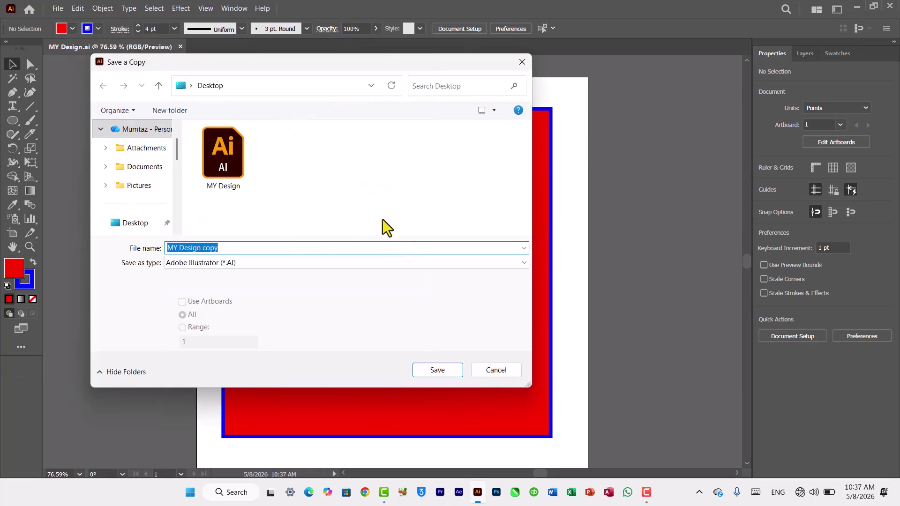
pyautogui.click(135, 225)
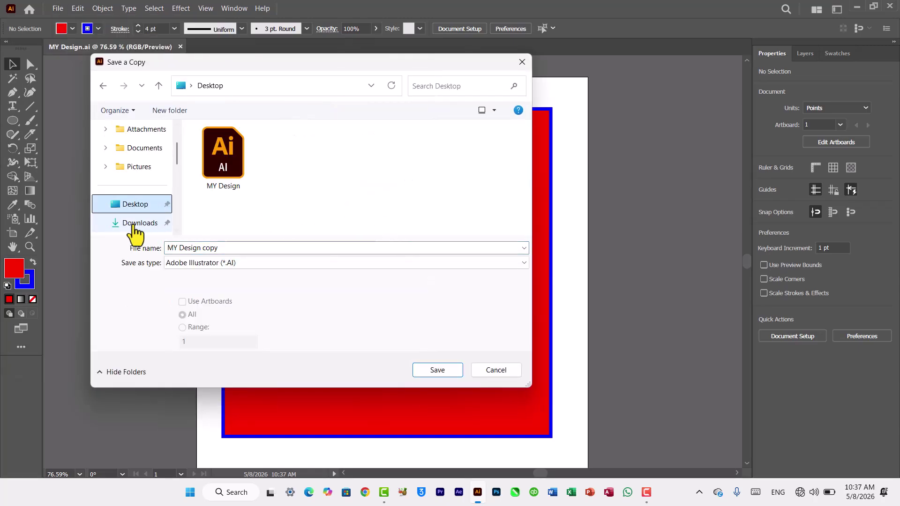
pyautogui.click(263, 249)
pyautogui.click(229, 247)
pyautogui.write('02')
pyautogui.click(286, 264)
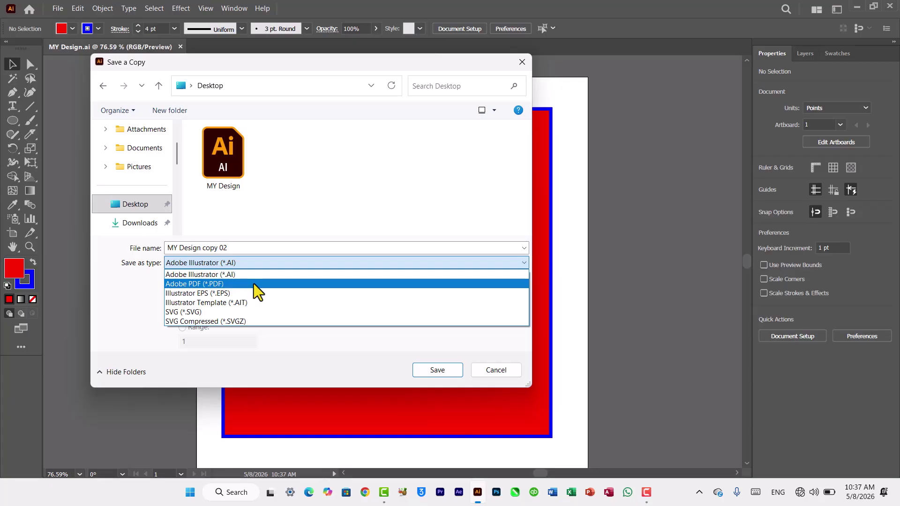
pyautogui.click(254, 284)
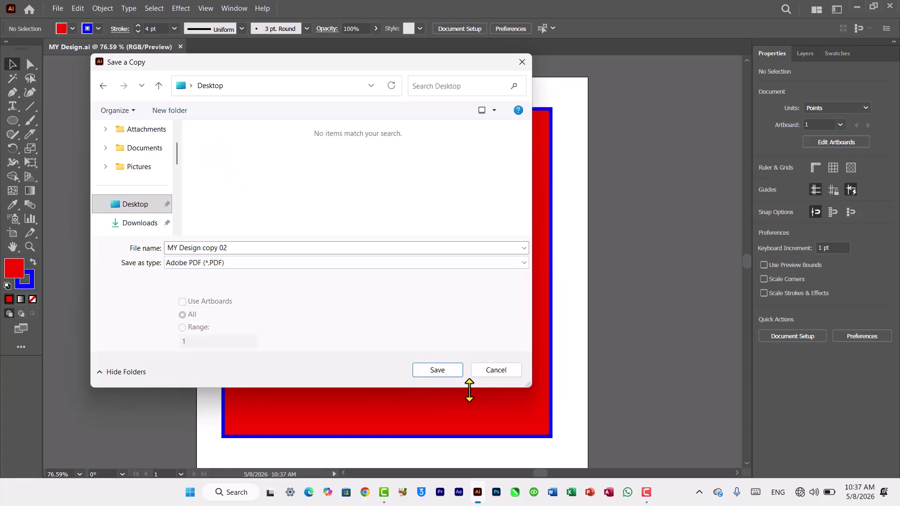
pyautogui.click(433, 370)
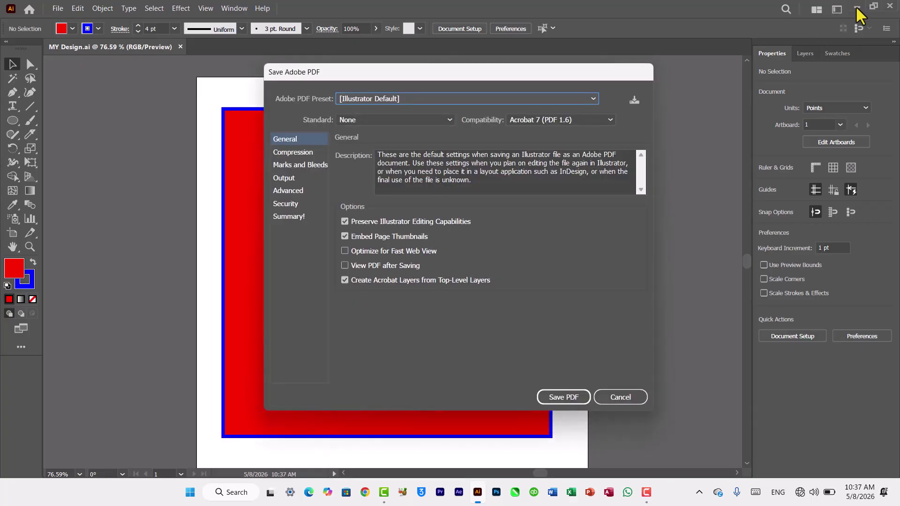
pyautogui.click(561, 400)
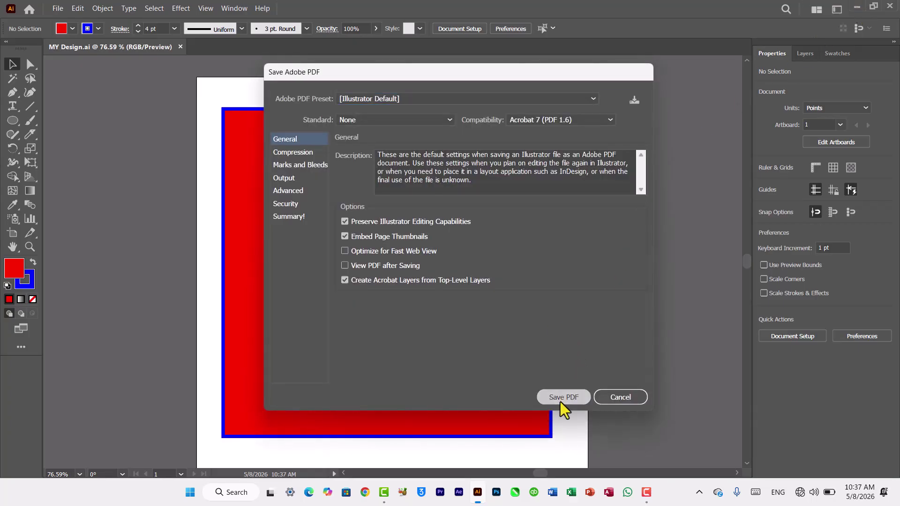
# - Move the MY Design copy 02 PDF toward the centre of the desktop, view it, and return to Illustrator
pyautogui.click(857, 8)
pyautogui.moveTo(17, 187); pyautogui.dragTo(462, 174)
pyautogui.doubleClick(463, 173)
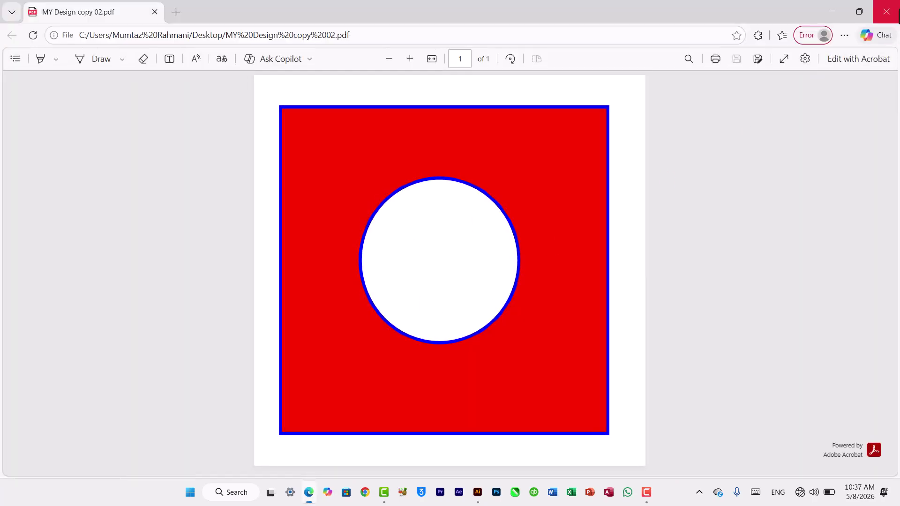
pyautogui.click(887, 12)
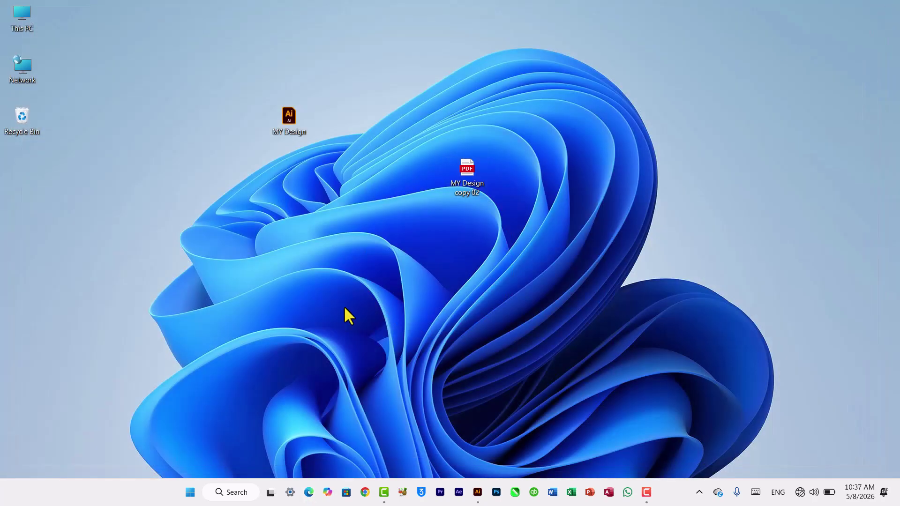
pyautogui.click(478, 492)
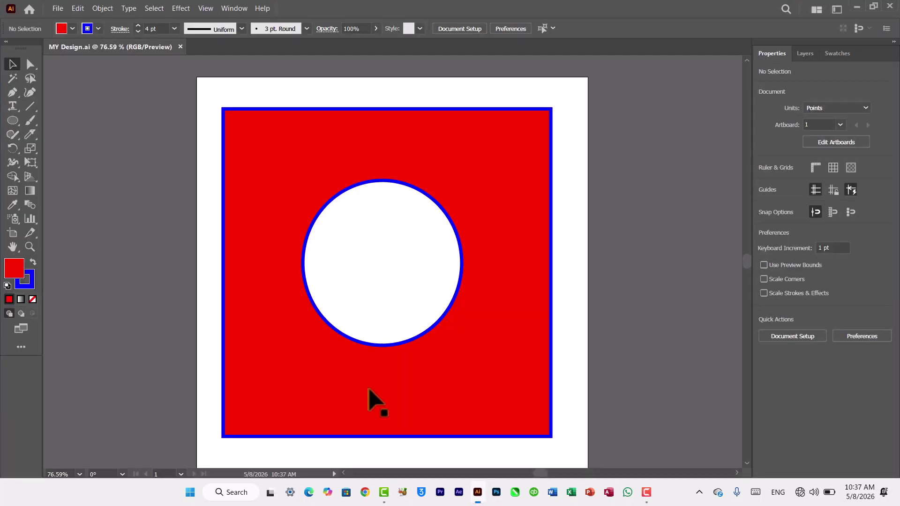
pyautogui.click(56, 9)
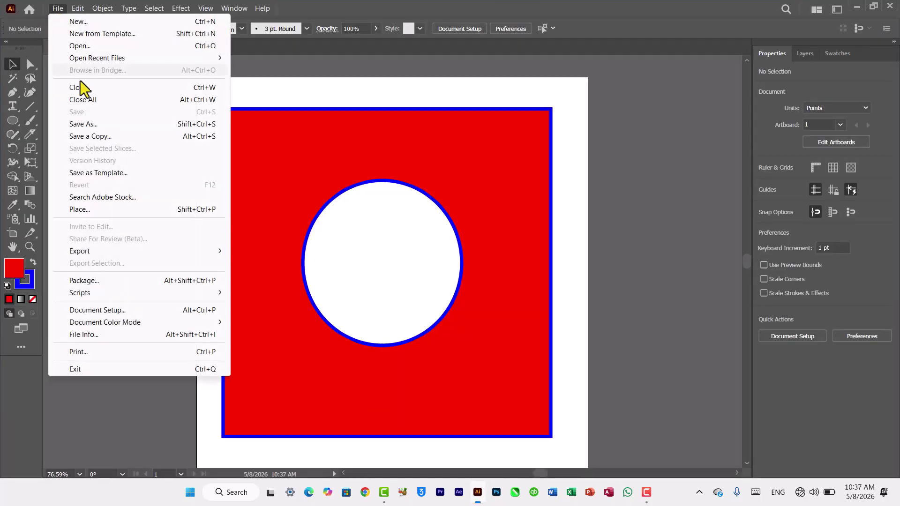
pyautogui.click(102, 137)
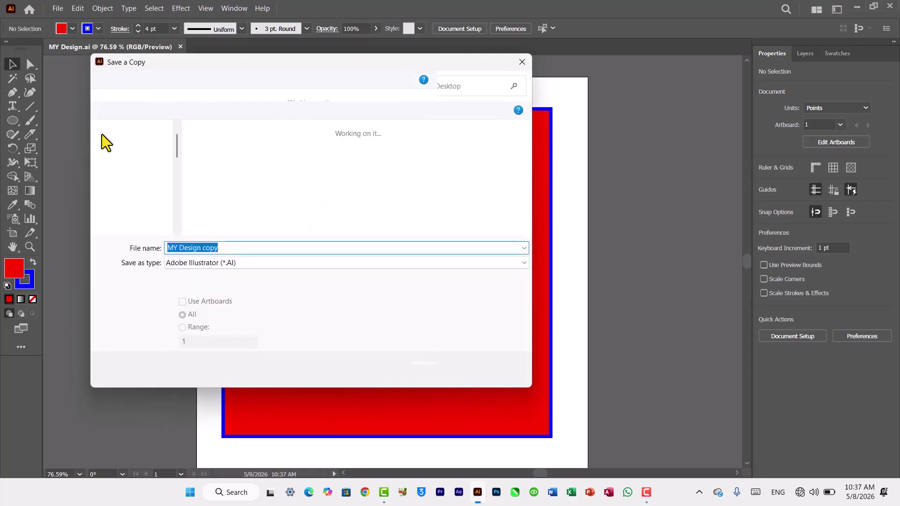
pyautogui.click(310, 264)
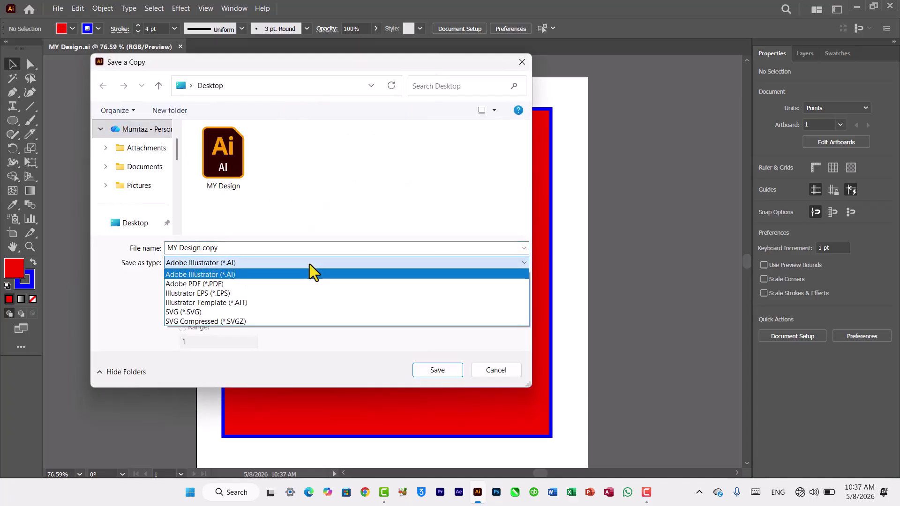
pyautogui.click(245, 294)
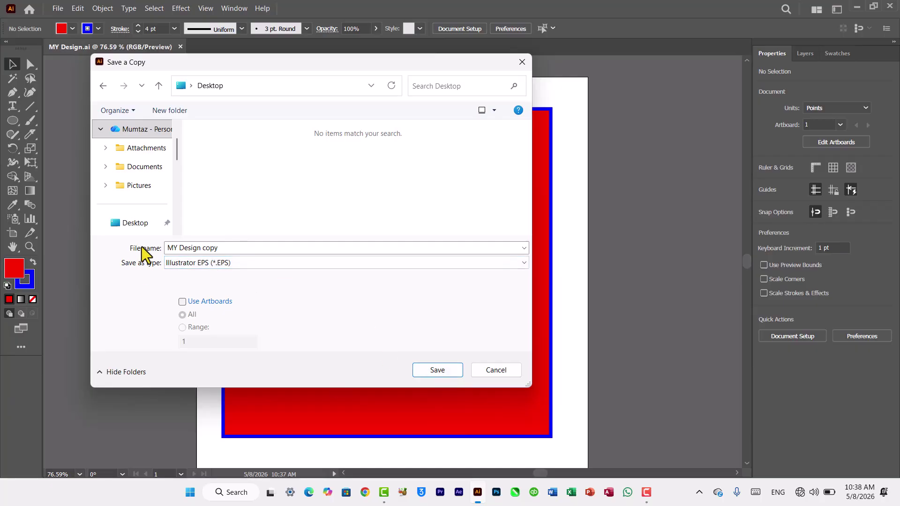
pyautogui.click(141, 229)
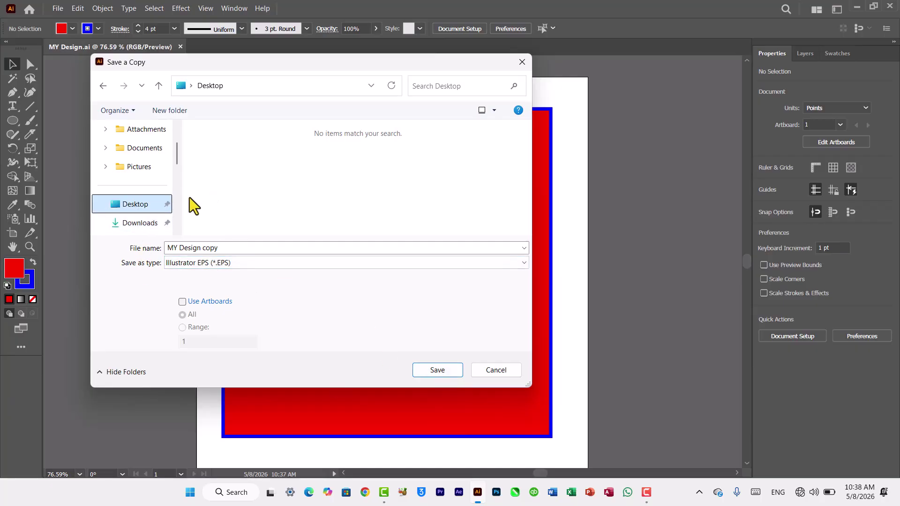
pyautogui.moveTo(178, 161); pyautogui.dragTo(176, 144)
pyautogui.click(147, 174)
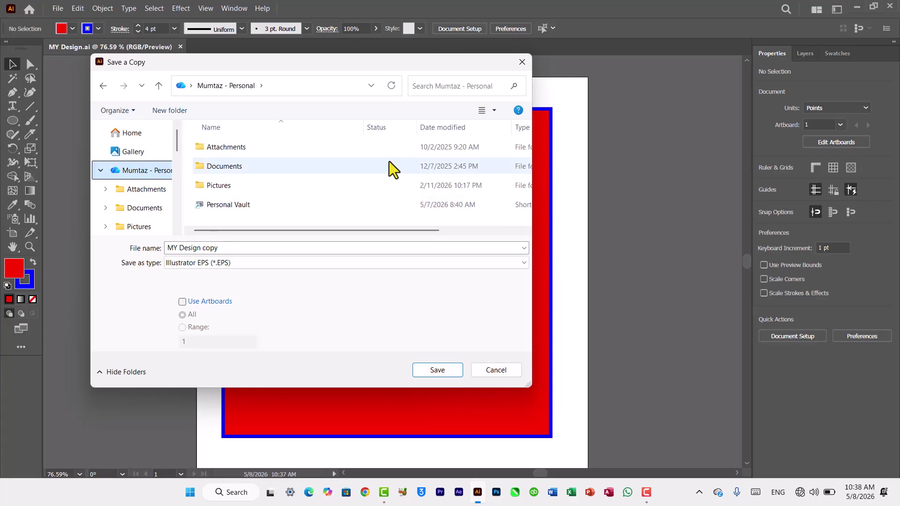
pyautogui.click(334, 266)
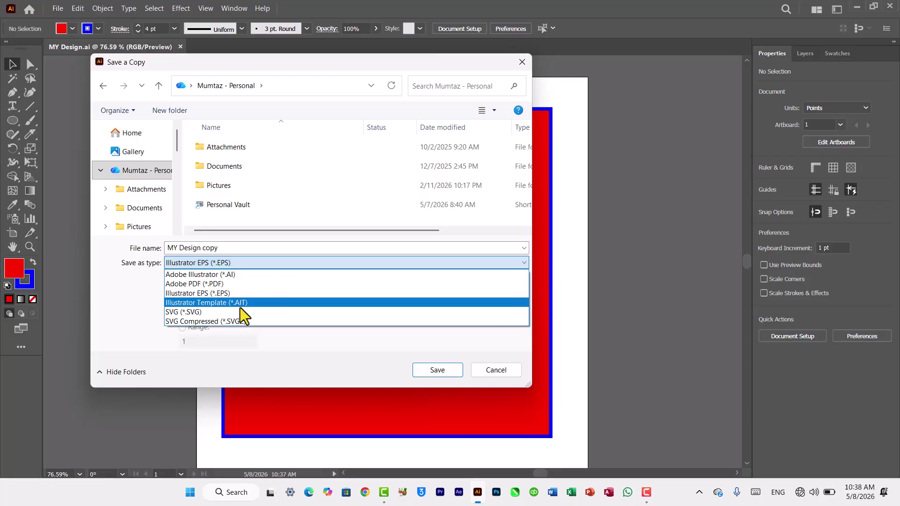
pyautogui.click(505, 375)
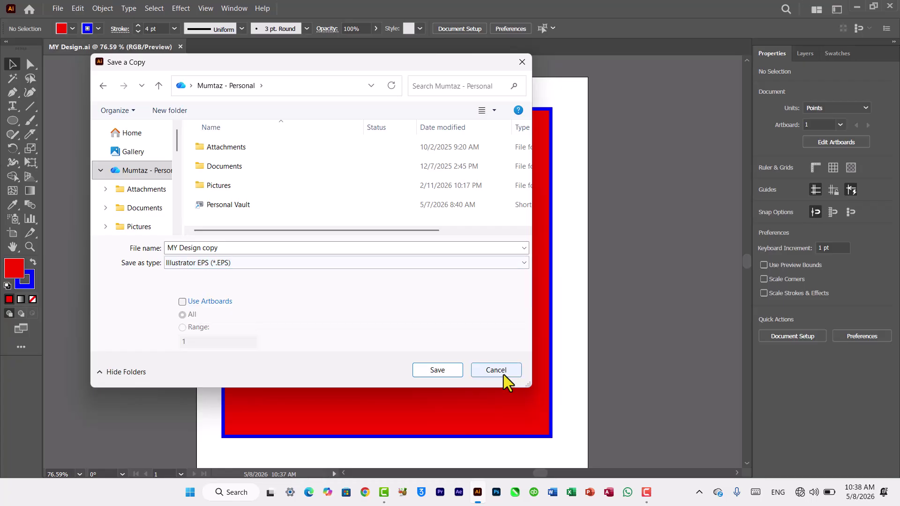
pyautogui.click(492, 374)
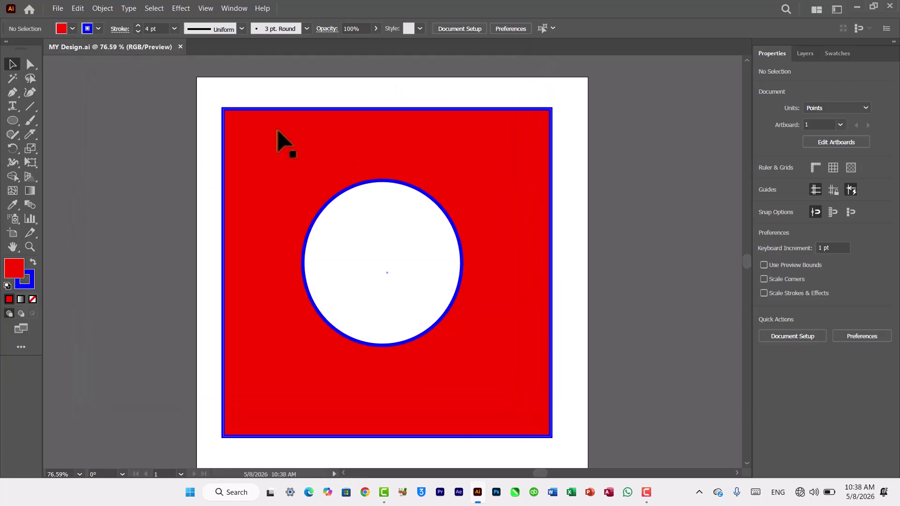
# - Close the MY Design document and create a new document from the Banner and Presentation template in Blank Templates
pyautogui.click(180, 46)
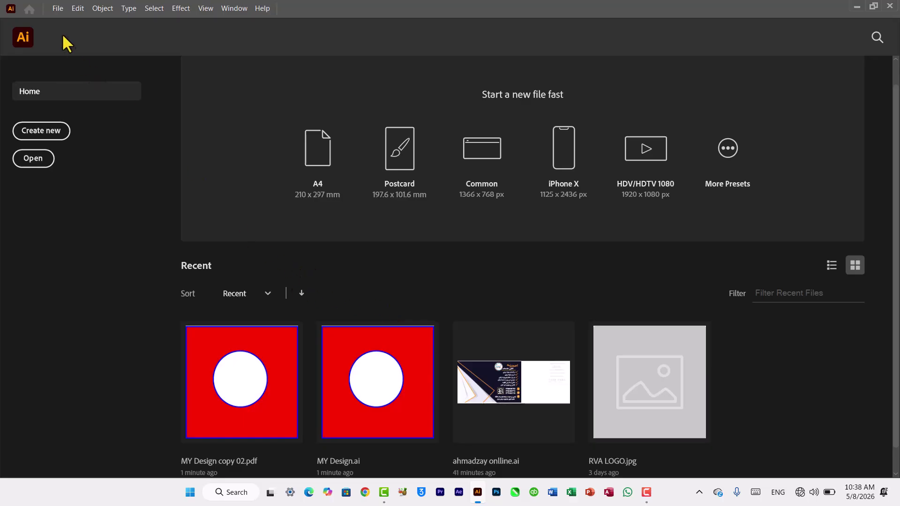
pyautogui.click(58, 8)
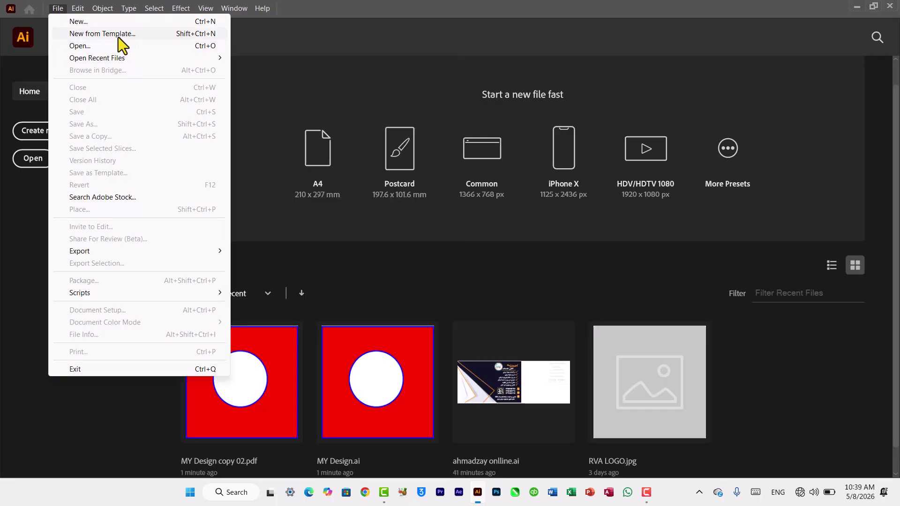
pyautogui.click(118, 36)
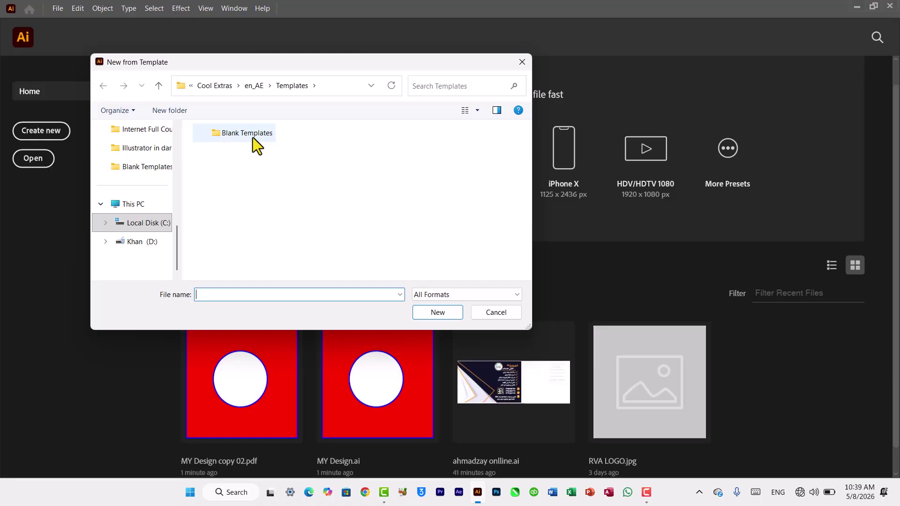
pyautogui.doubleClick(252, 137)
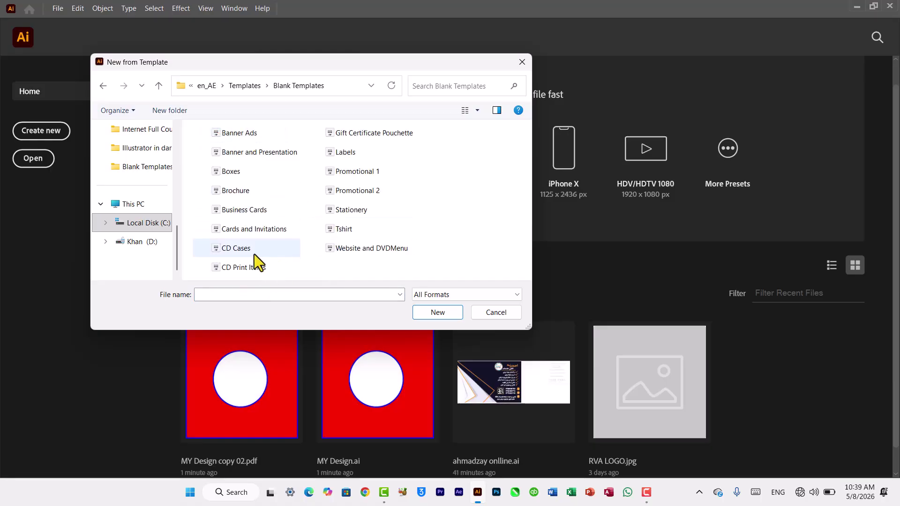
pyautogui.click(255, 157)
pyautogui.click(249, 136)
pyautogui.click(250, 157)
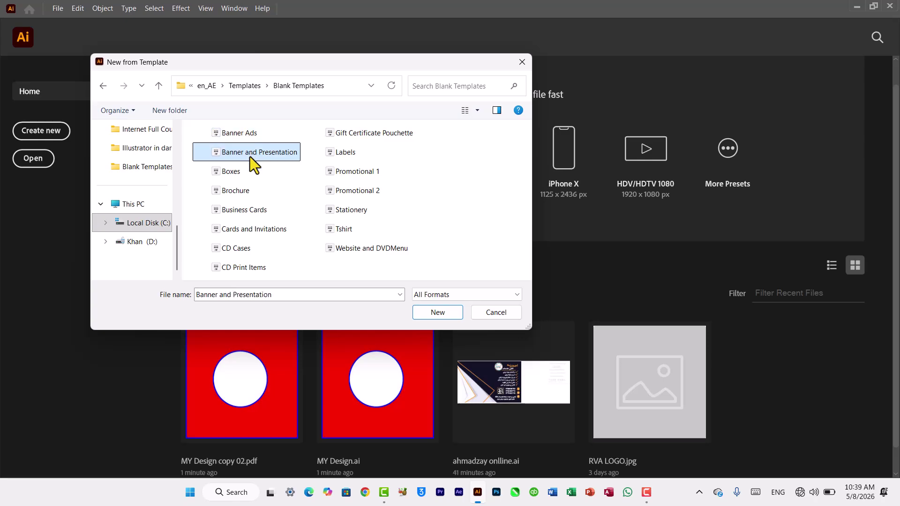
pyautogui.click(438, 313)
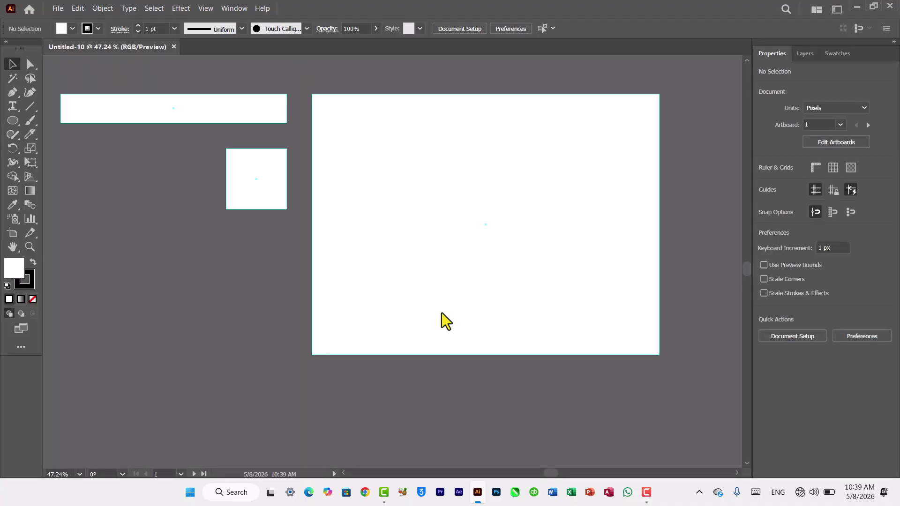
# - Examine the blank artboards of the banner template at closer and wider zoom levels
pyautogui.click(461, 246)
pyautogui.click(271, 179)
pyautogui.hotkey('ctrl', '+')
pyautogui.hotkey('ctrl', '+')
pyautogui.hotkey('ctrl', '+')
pyautogui.hotkey('ctrl', '+')
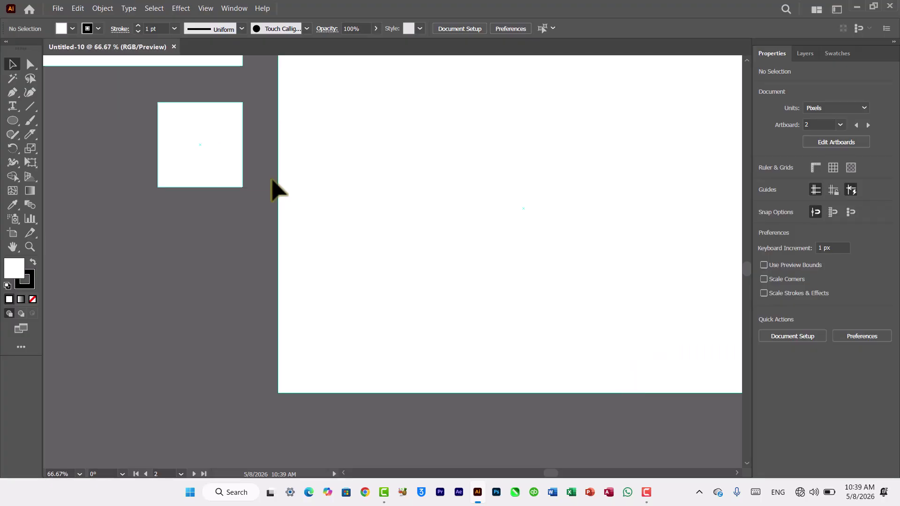
pyautogui.hotkey('ctrl', '-')
pyautogui.hotkey('ctrl', '-')
pyautogui.hotkey('ctrl', '-')
pyautogui.hotkey('ctrl', '-')
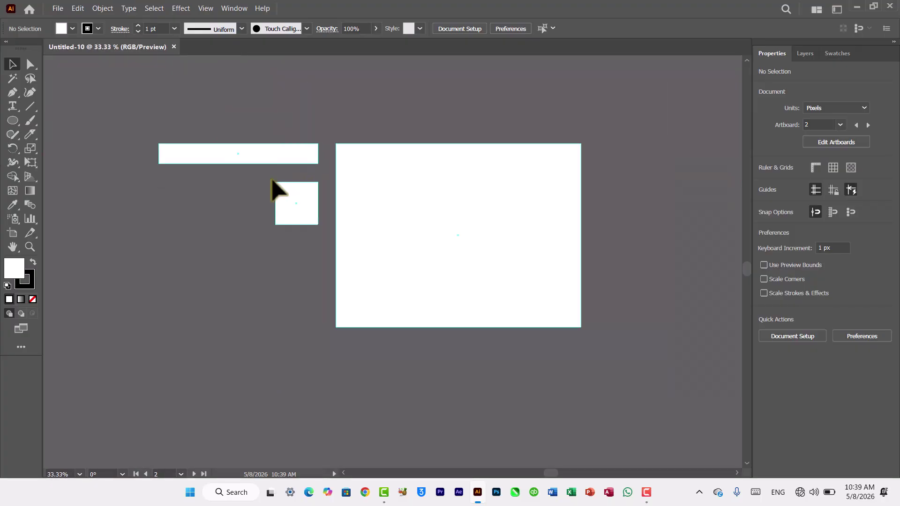
pyautogui.hotkey('ctrl', '+')
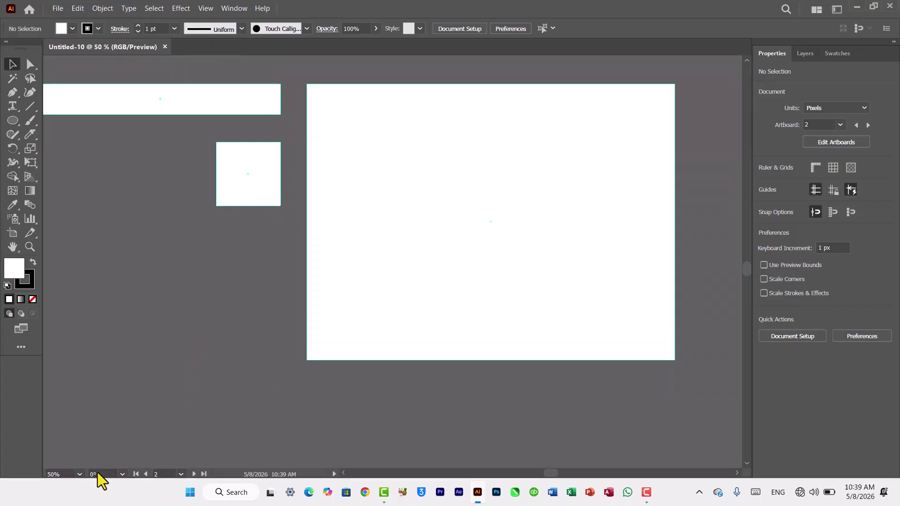
# - Fit the small square artboard on screen, then zoom back out to 66.67% to view the neighbouring artboards
pyautogui.click(80, 474)
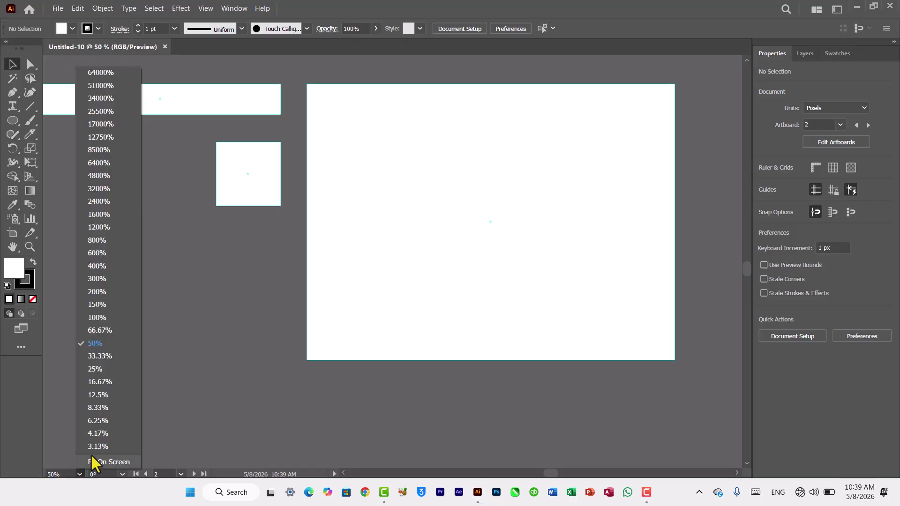
pyautogui.click(106, 462)
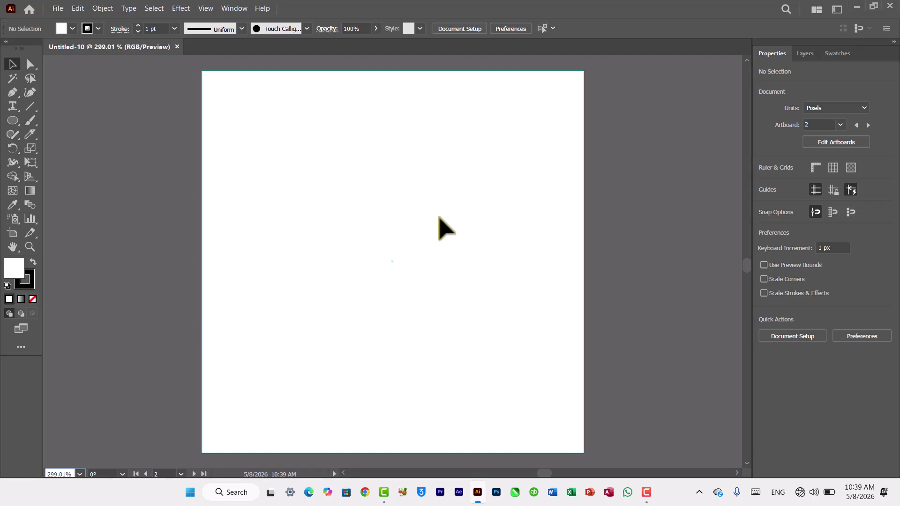
pyautogui.hotkey('ctrl', '-')
pyautogui.hotkey('ctrl', '-')
pyautogui.hotkey('ctrl', '-')
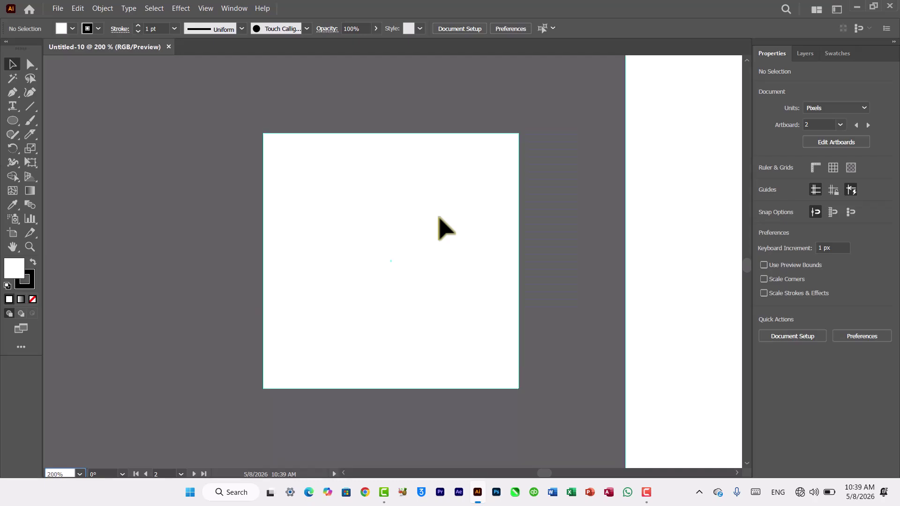
pyautogui.hotkey('ctrl', '-')
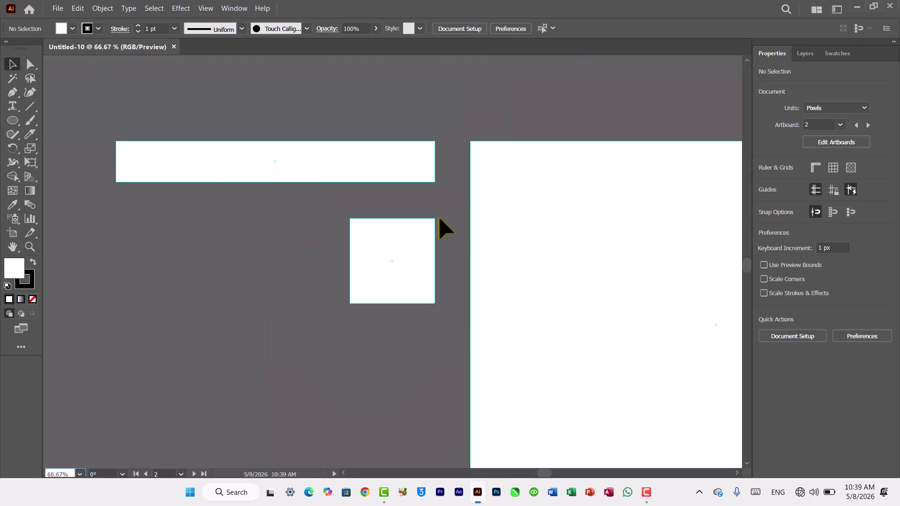
# - Close the banner document and create a new document from the Business Cards template in Blank Templates
pyautogui.click(173, 47)
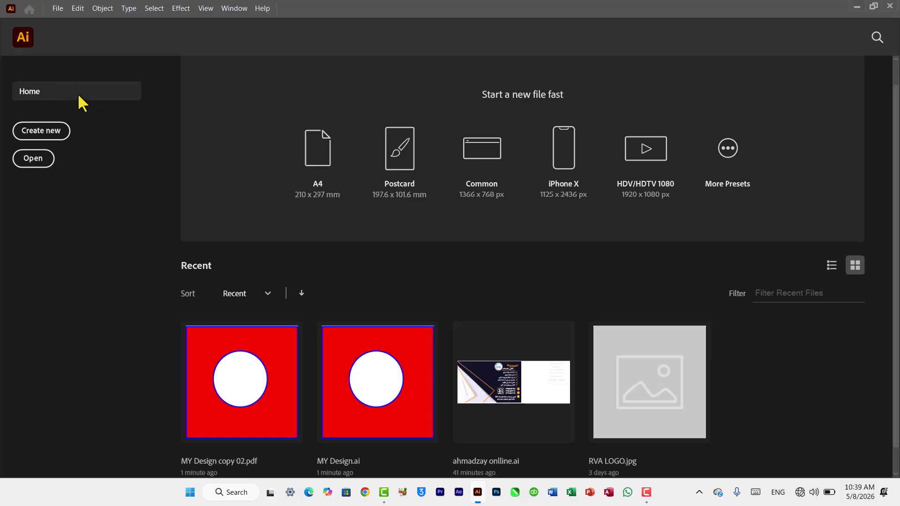
pyautogui.click(58, 8)
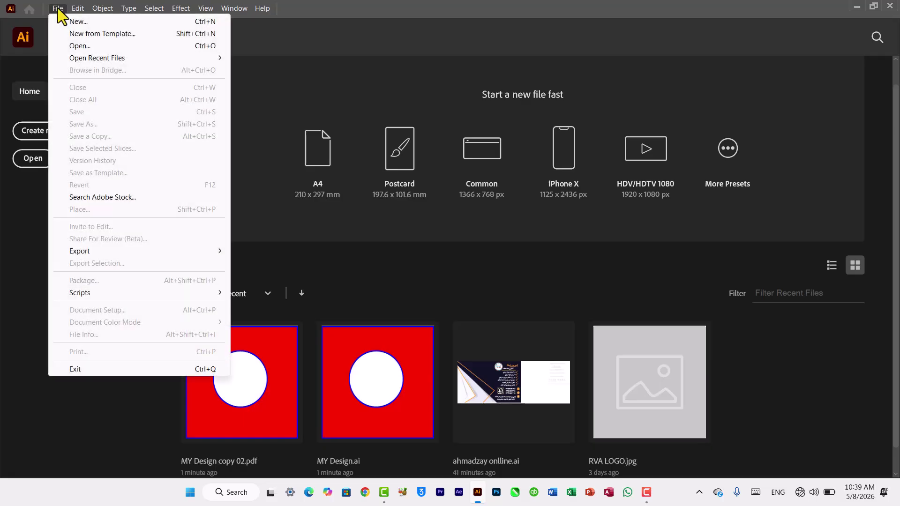
pyautogui.click(91, 36)
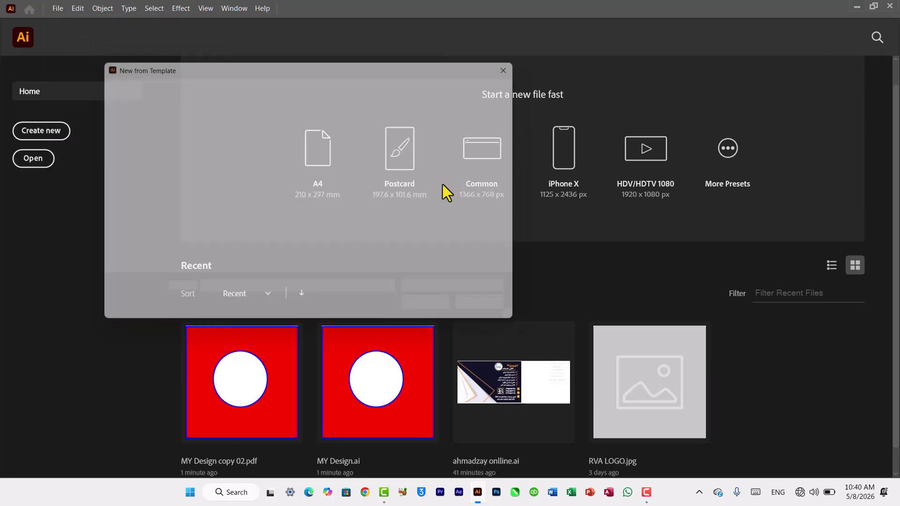
pyautogui.doubleClick(242, 132)
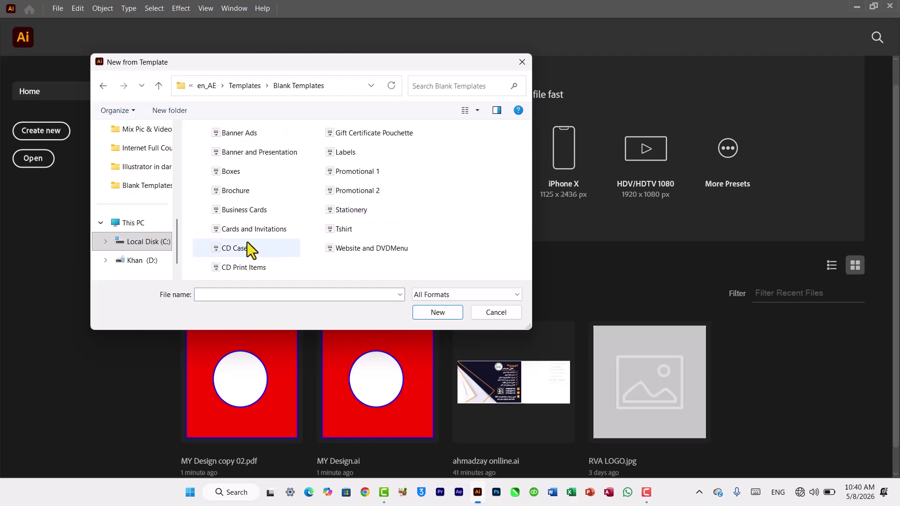
pyautogui.click(233, 214)
pyautogui.click(440, 314)
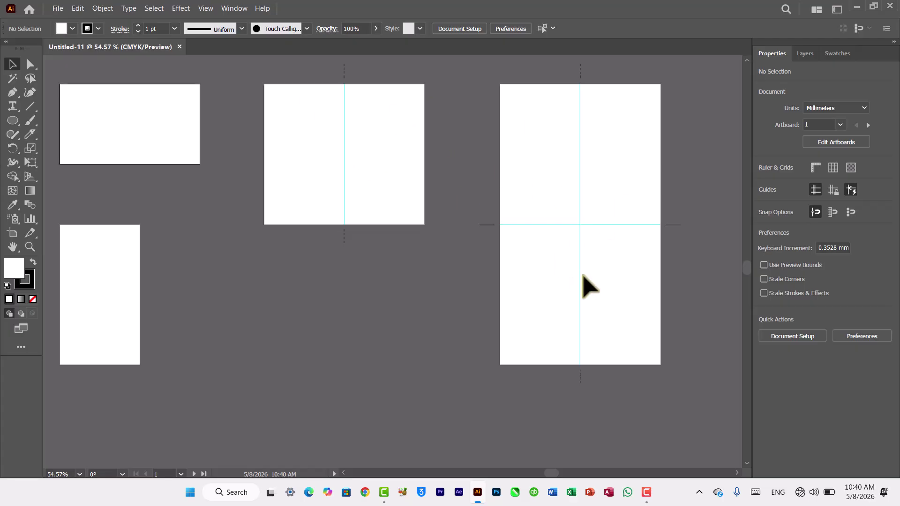
# - Close the business card document and create a new 500 x 500 pt document in RGB Color
pyautogui.click(179, 47)
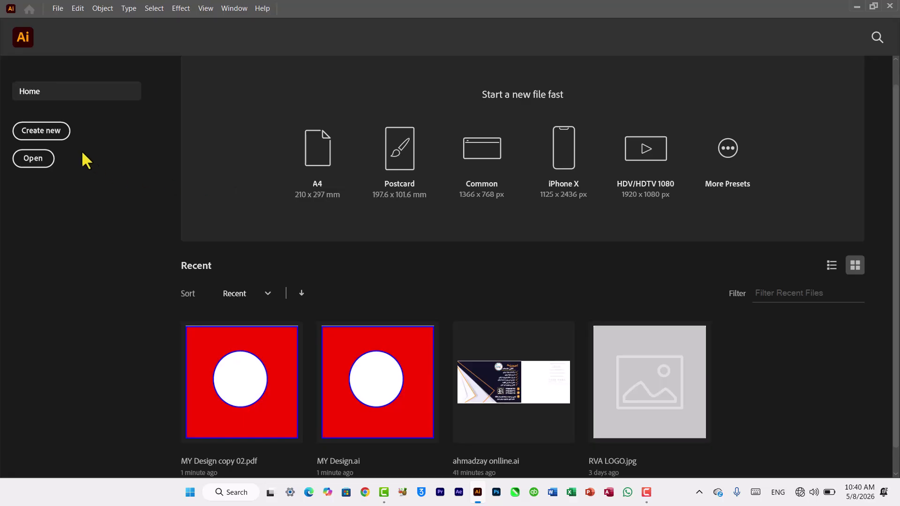
pyautogui.click(53, 134)
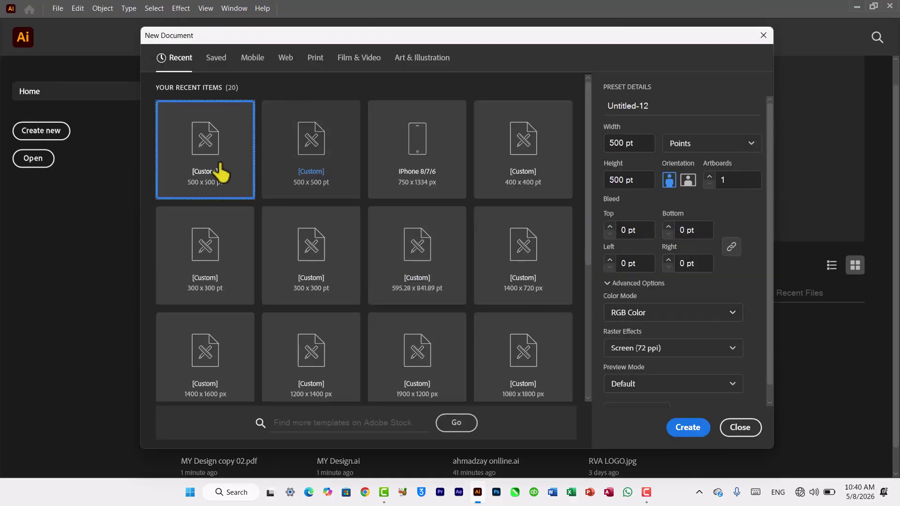
pyautogui.click(688, 428)
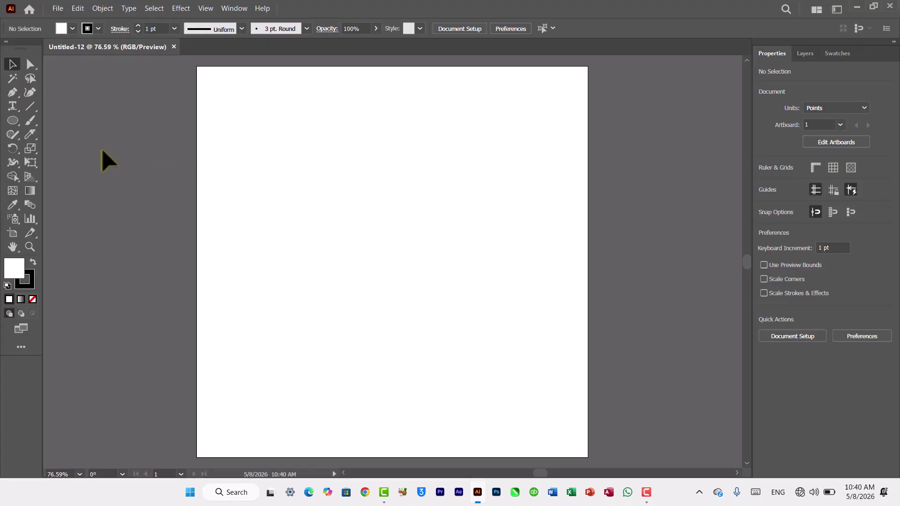
# - Draw a wide rectangle about 369 x 137 pt across the upper artboard and a tall one about 123 x 225 pt below its right end
pyautogui.moveTo(16, 126); pyautogui.dragTo(44, 124)
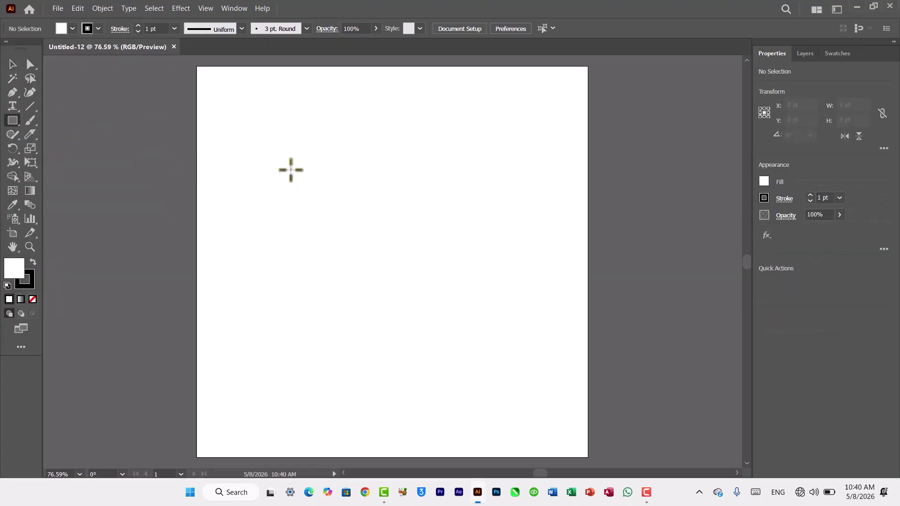
pyautogui.moveTo(250, 123); pyautogui.dragTo(538, 228)
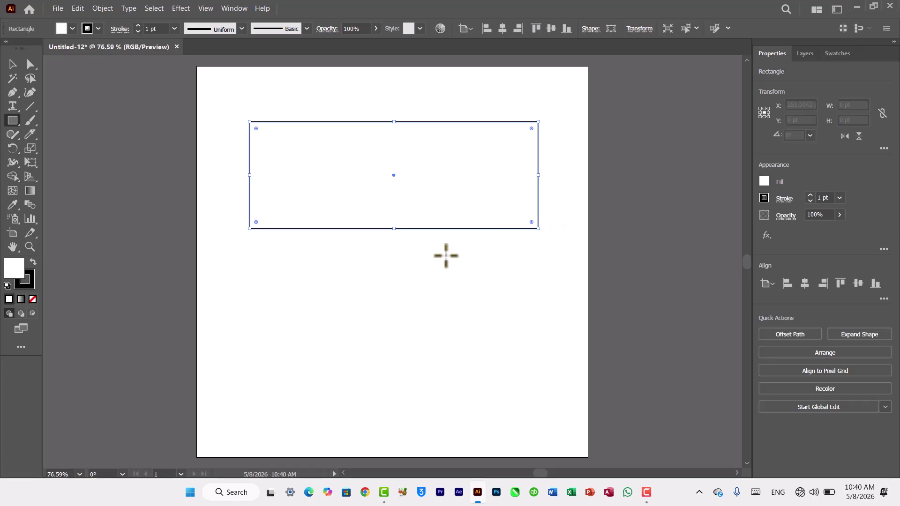
pyautogui.moveTo(441, 244); pyautogui.dragTo(538, 420)
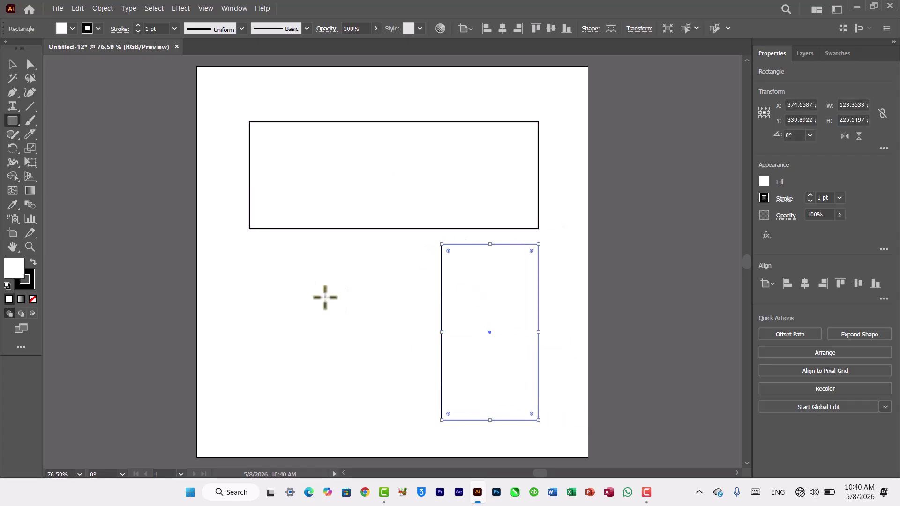
# - Stack four thin rectangles beside the tall one, about 230 pt wide and about 37, 32, 27 and 22 pt high, and leave everything deselected
pyautogui.moveTo(249, 265); pyautogui.dragTo(429, 294)
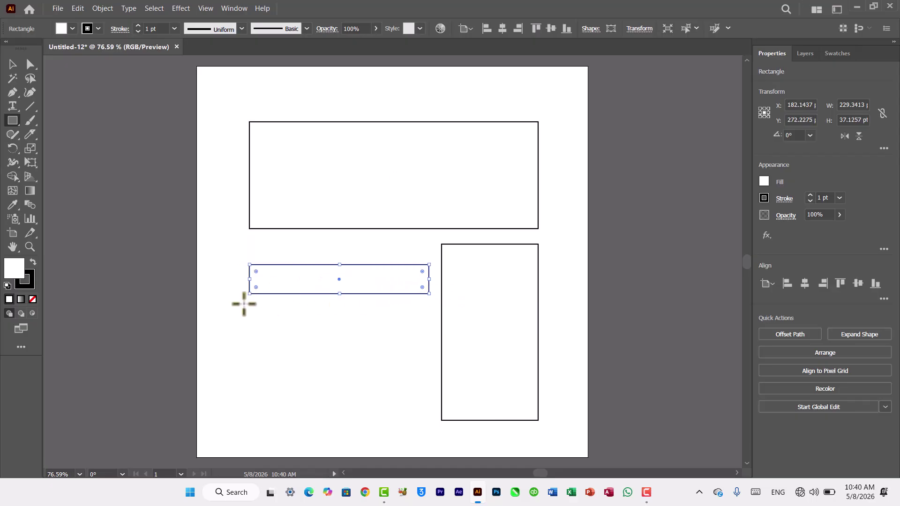
pyautogui.moveTo(249, 304); pyautogui.dragTo(429, 329)
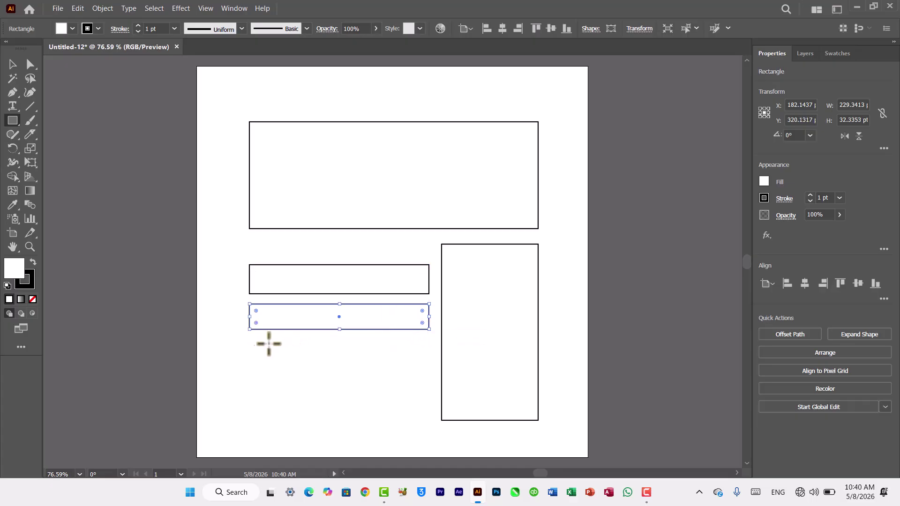
pyautogui.moveTo(247, 344); pyautogui.dragTo(430, 364)
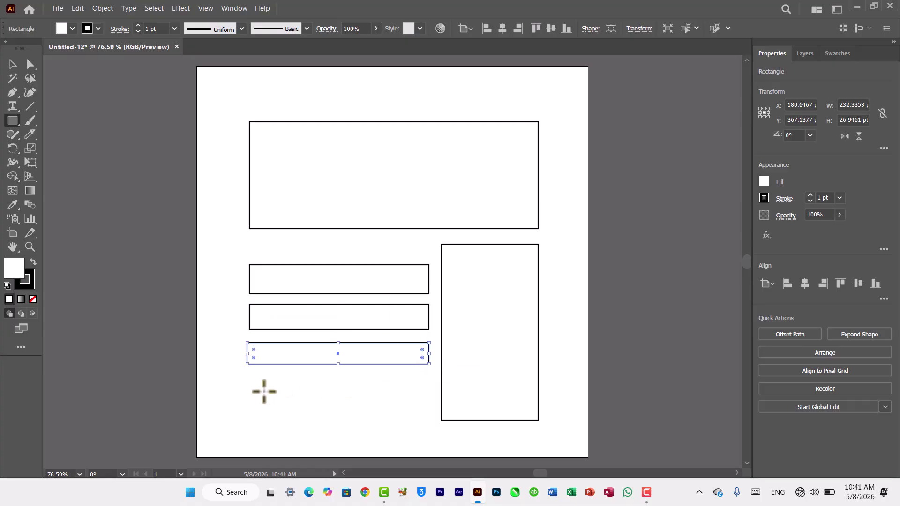
pyautogui.moveTo(247, 378); pyautogui.dragTo(428, 394)
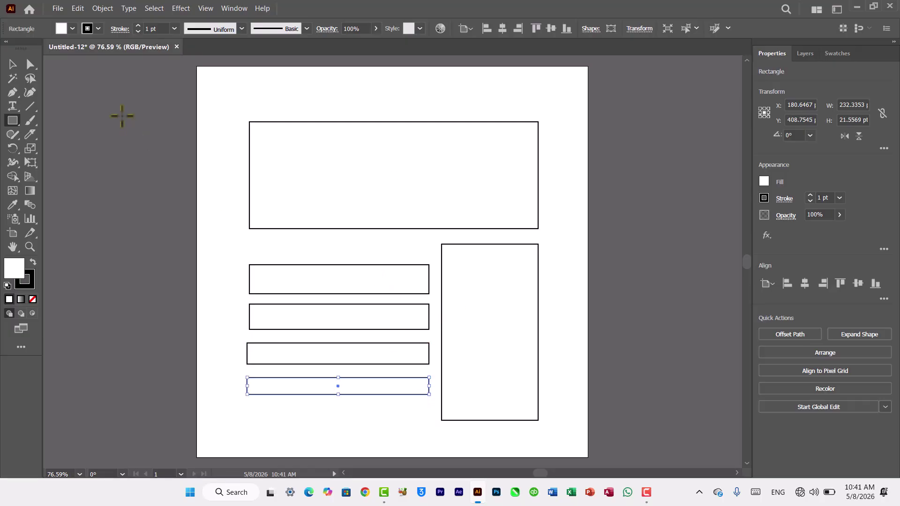
pyautogui.click(13, 65)
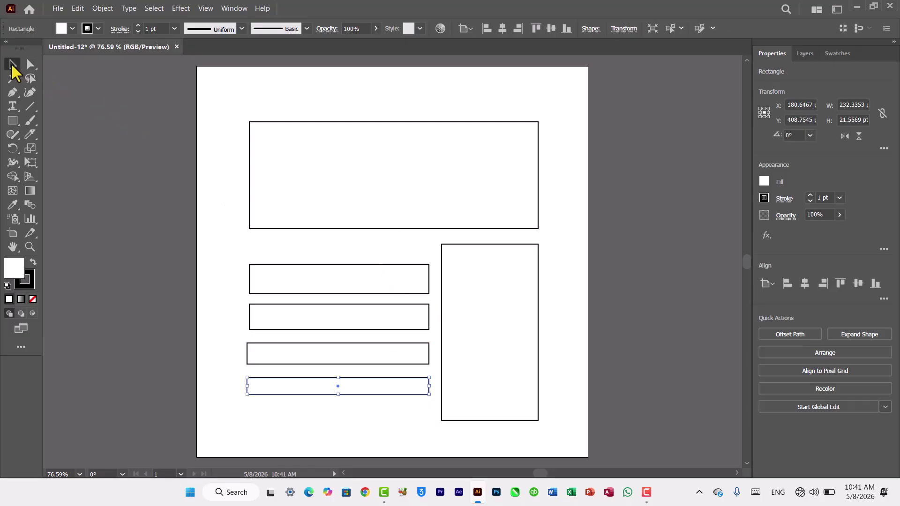
pyautogui.click(343, 216)
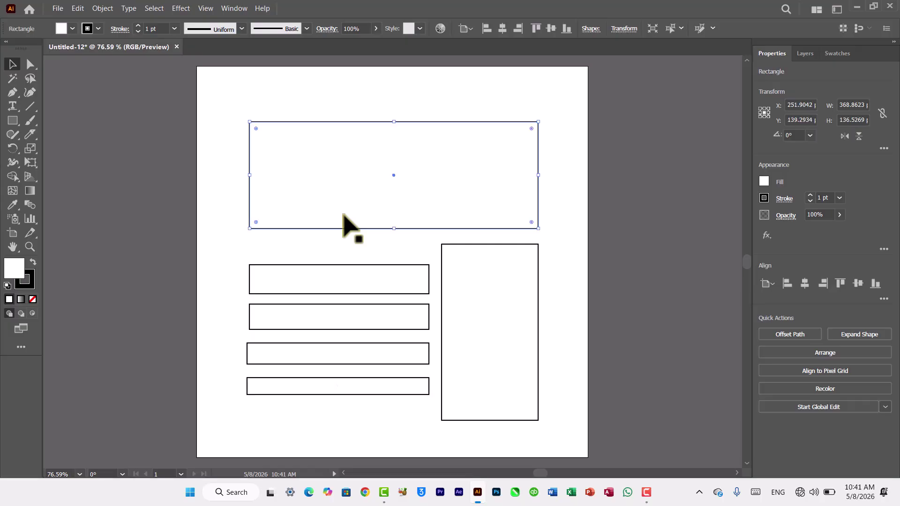
pyautogui.click(302, 99)
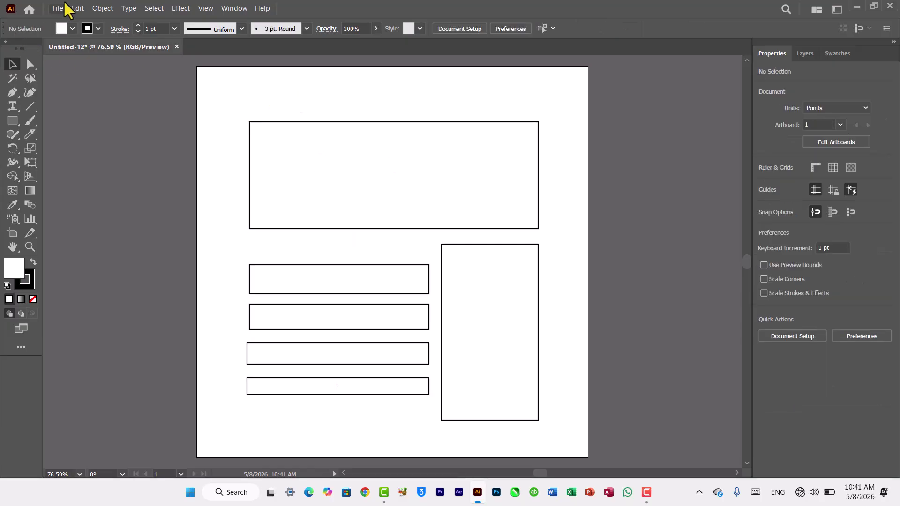
# - Save the layout to the Desktop as the template Untitled-12 in Illustrator Template (*.AIT) format
pyautogui.click(63, 7)
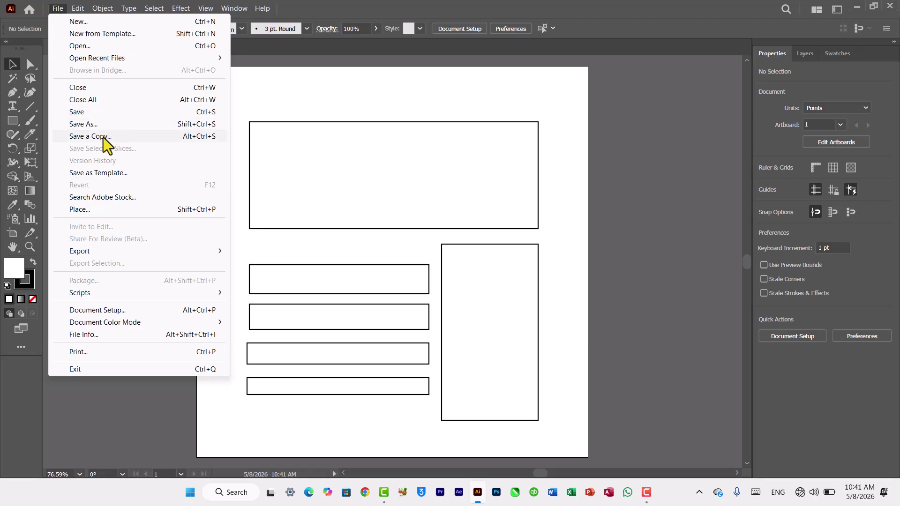
pyautogui.click(118, 174)
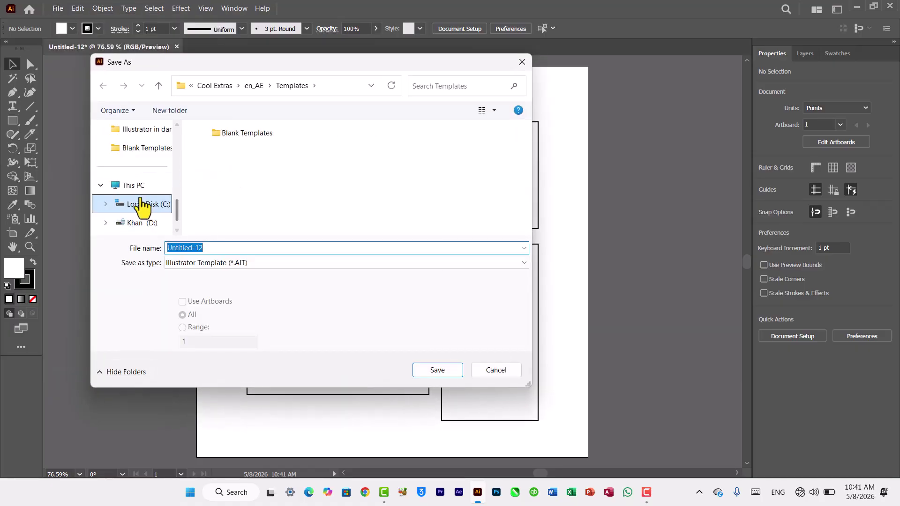
pyautogui.moveTo(177, 212); pyautogui.dragTo(182, 127)
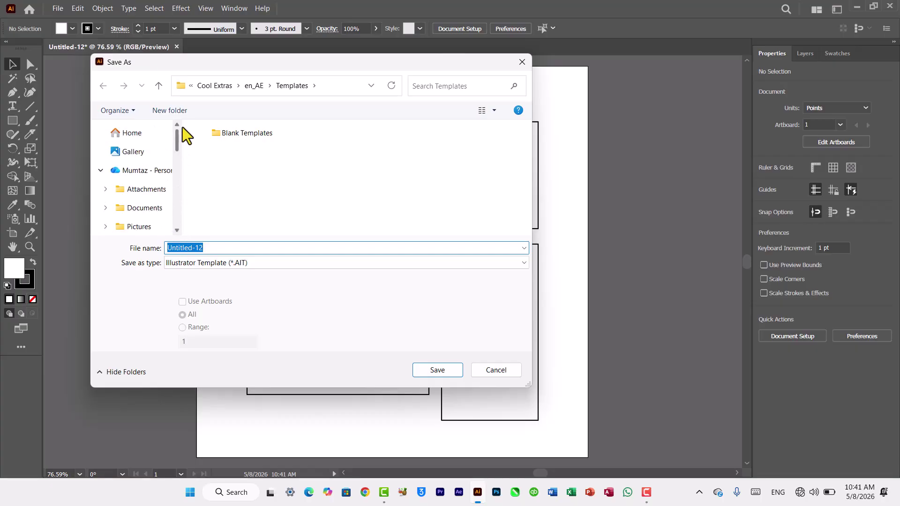
pyautogui.click(176, 207)
pyautogui.click(176, 206)
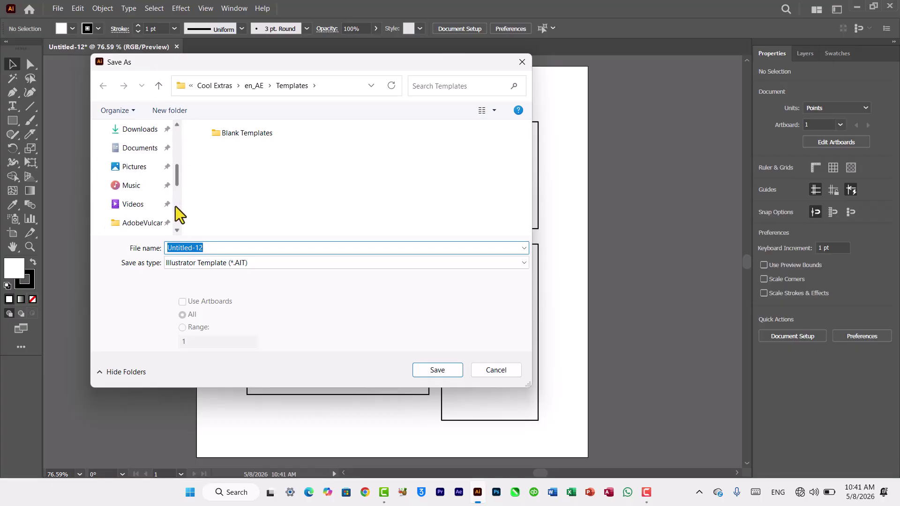
pyautogui.click(178, 155)
pyautogui.click(130, 189)
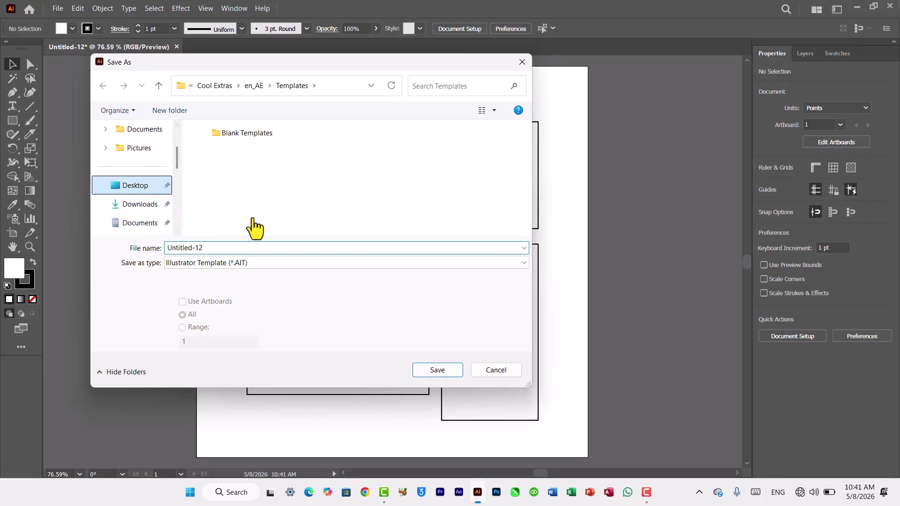
pyautogui.click(253, 263)
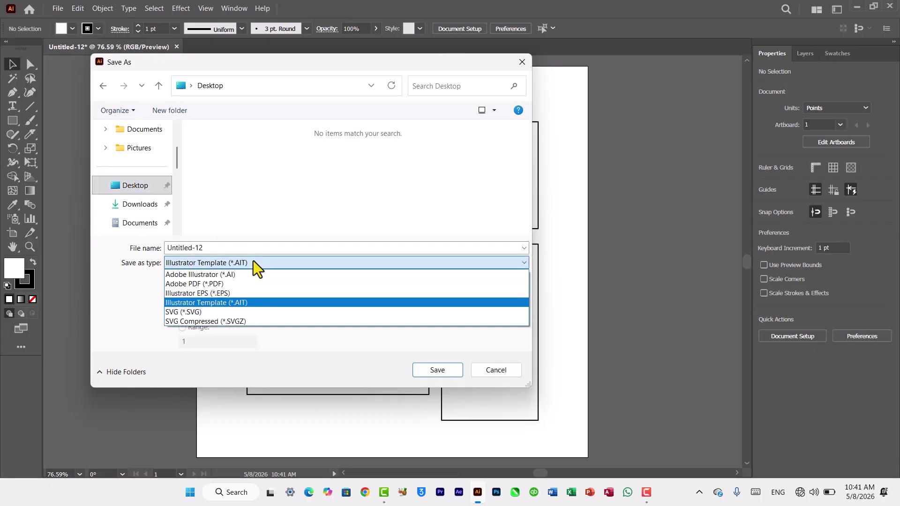
pyautogui.click(232, 303)
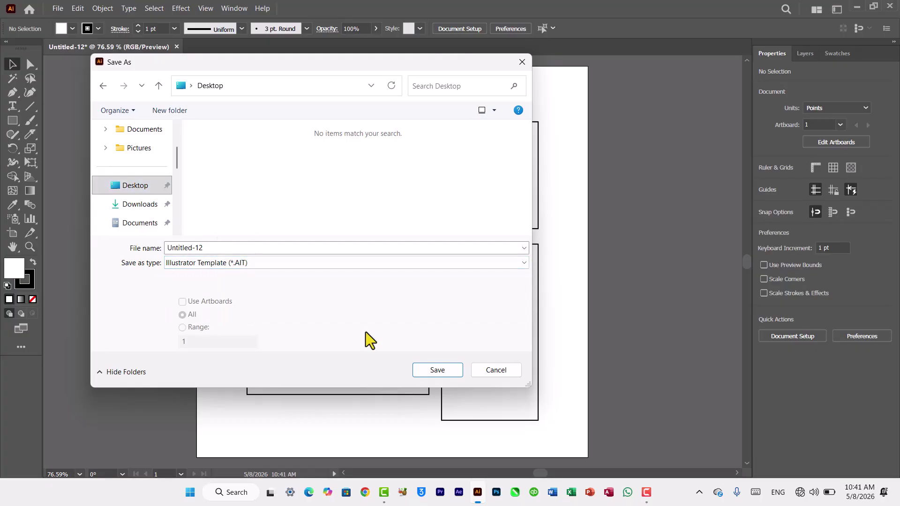
pyautogui.click(424, 373)
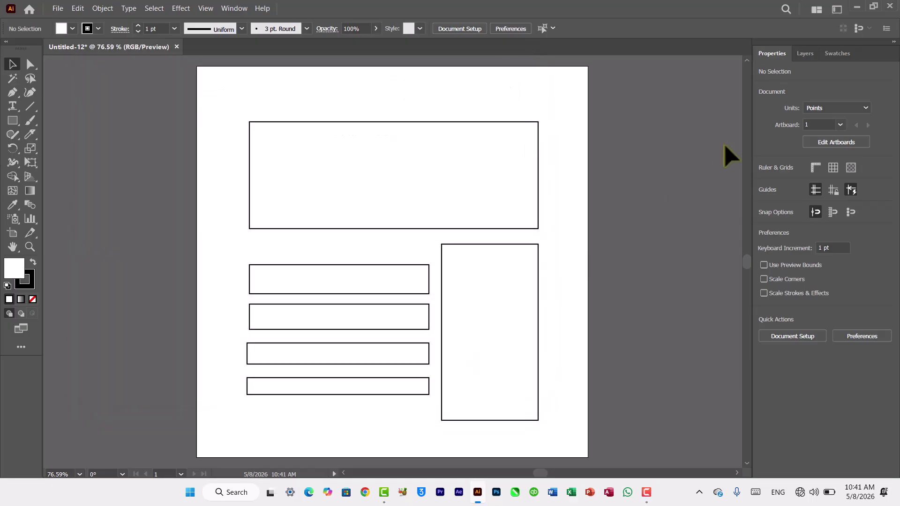
# - Show the desktop, move the Untitled-12 template file to an empty area away from the icon column, and return to Illustrator
pyautogui.click(856, 7)
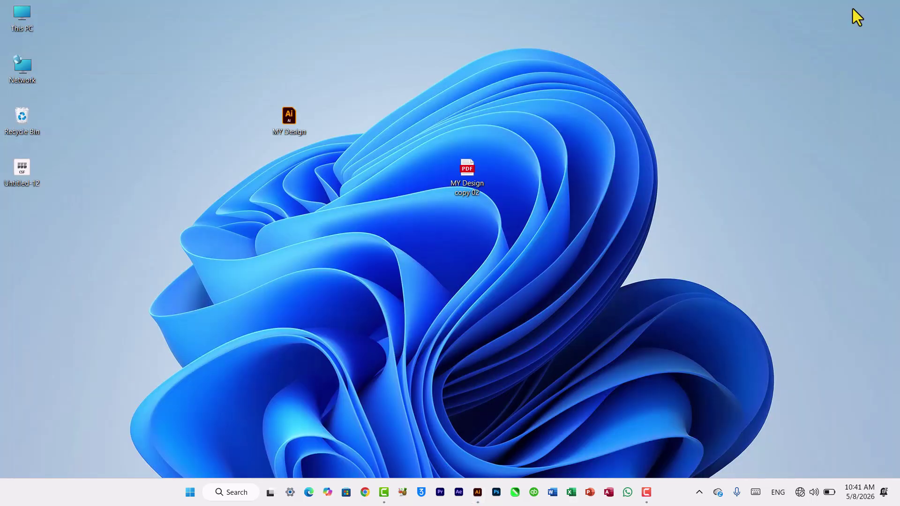
pyautogui.moveTo(21, 176); pyautogui.dragTo(201, 279)
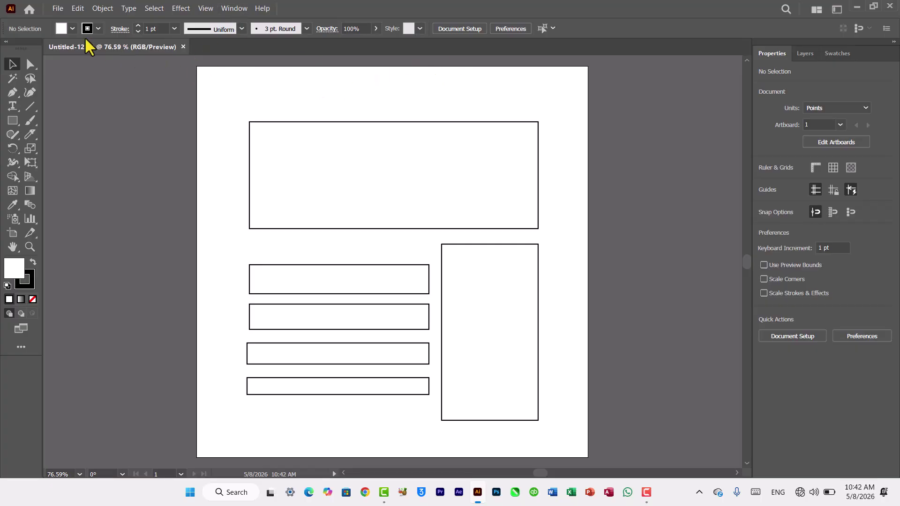
# - Activate the Rectangle tool in the Untitled-12 template document
pyautogui.click(59, 9)
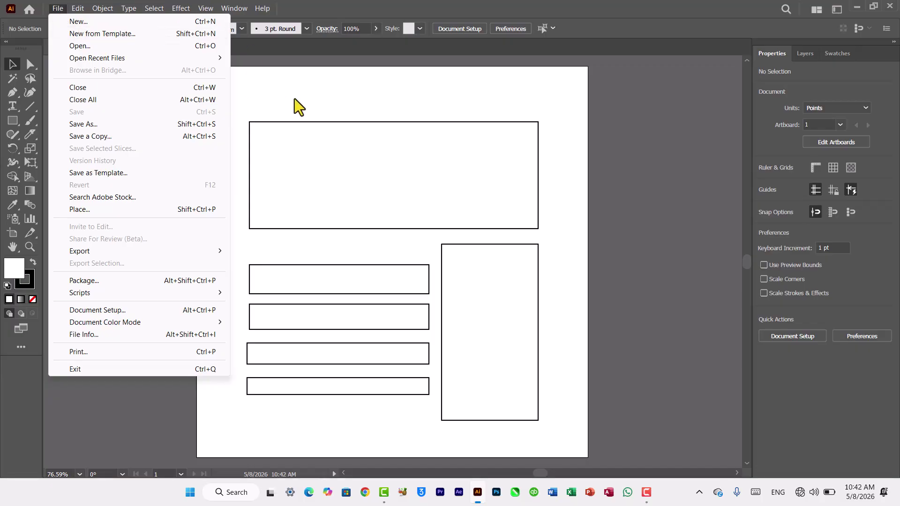
pyautogui.click(16, 124)
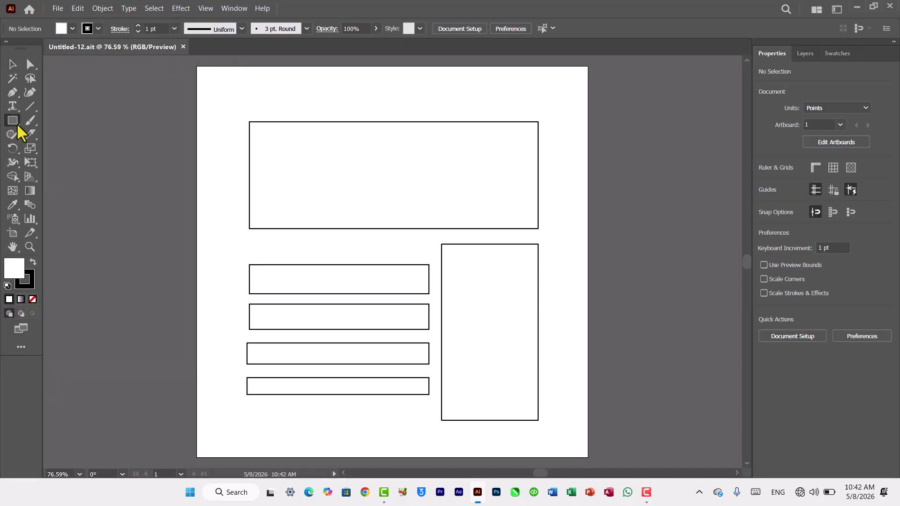